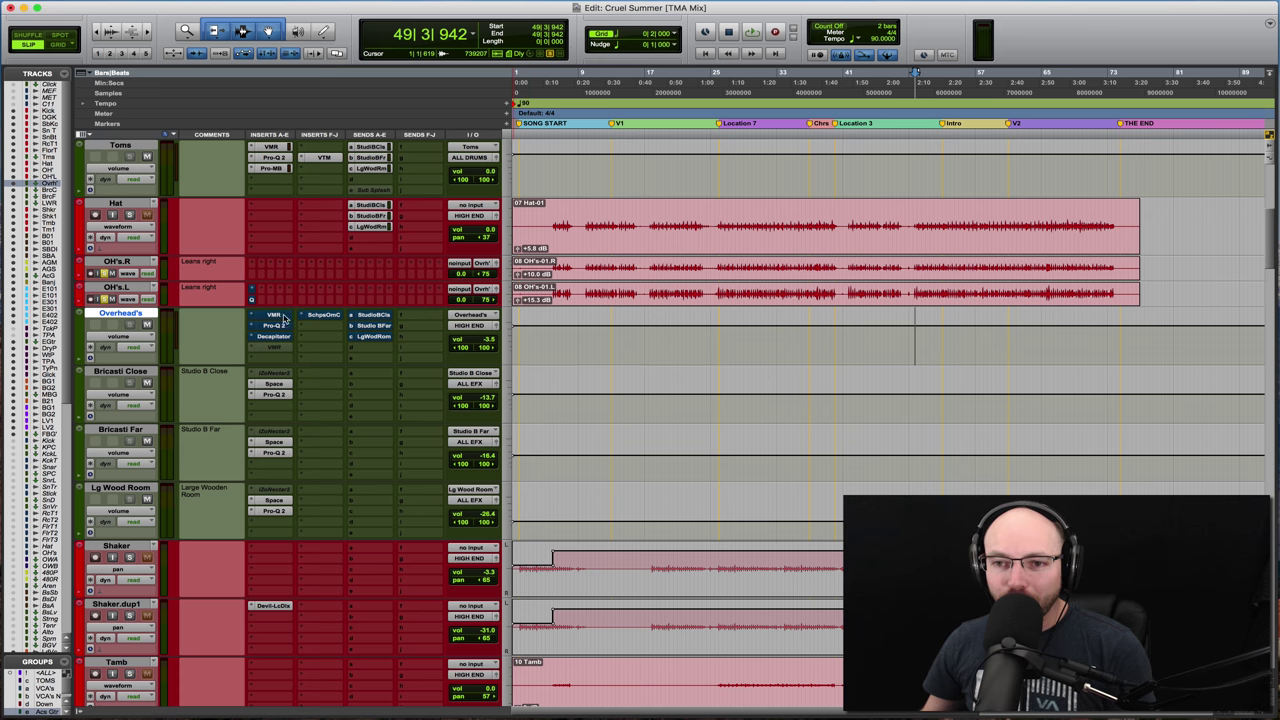
Step: Select the OH's.L and OH's.R tracks and check the Overheads' Decapitator
{"action": "left_click", "coordinate": [136, 288]}
{"action": "left_click", "coordinate": [126, 262], "text": "shift"}
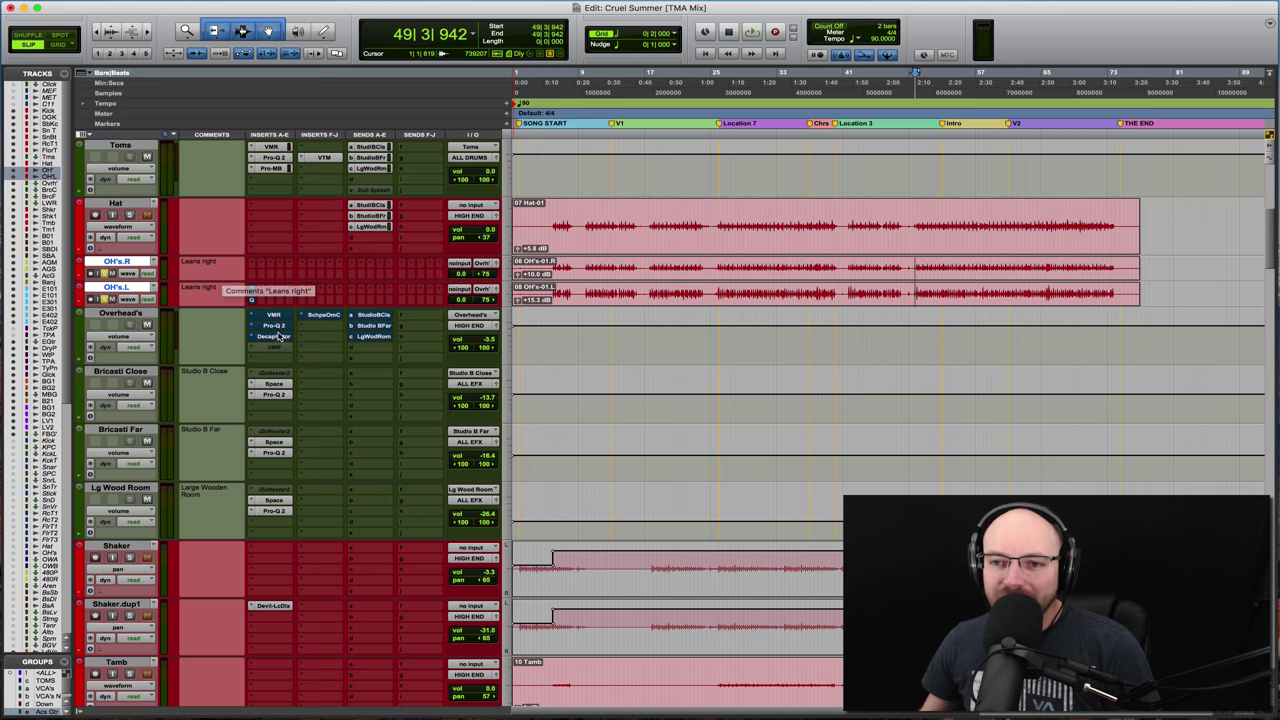
{"action": "left_click", "coordinate": [270, 338]}
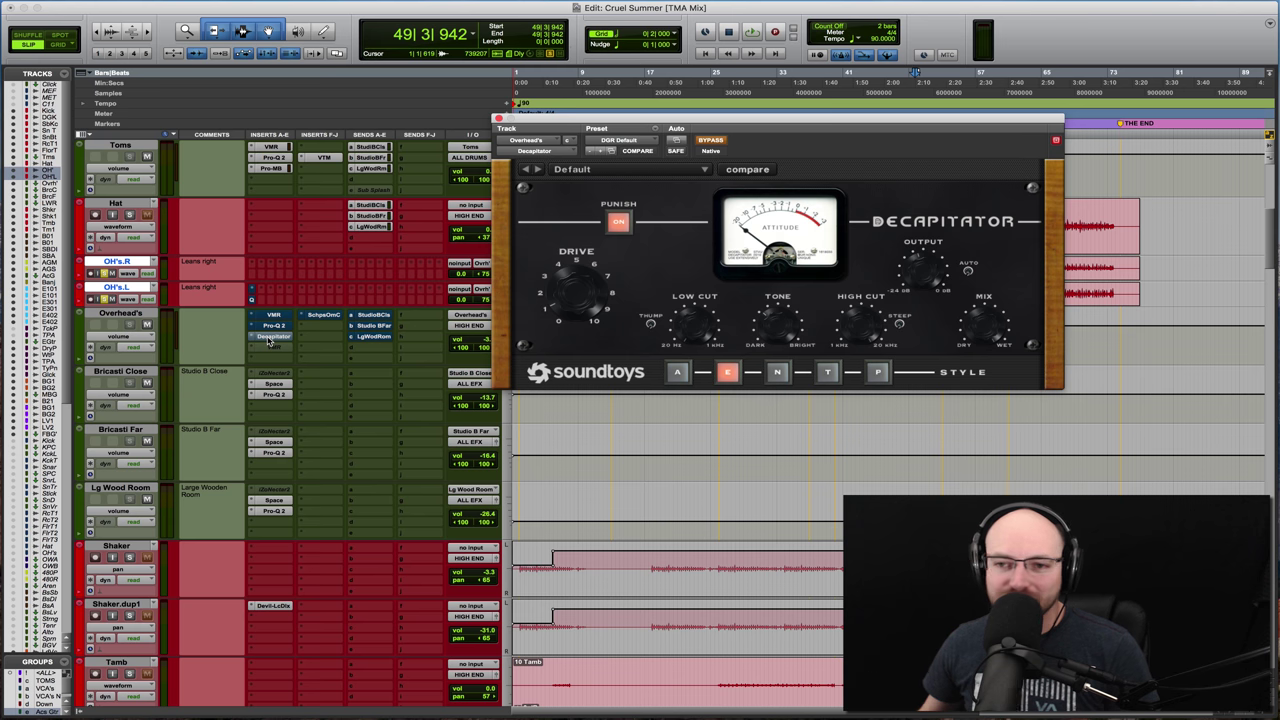
{"action": "left_click", "coordinate": [270, 338]}
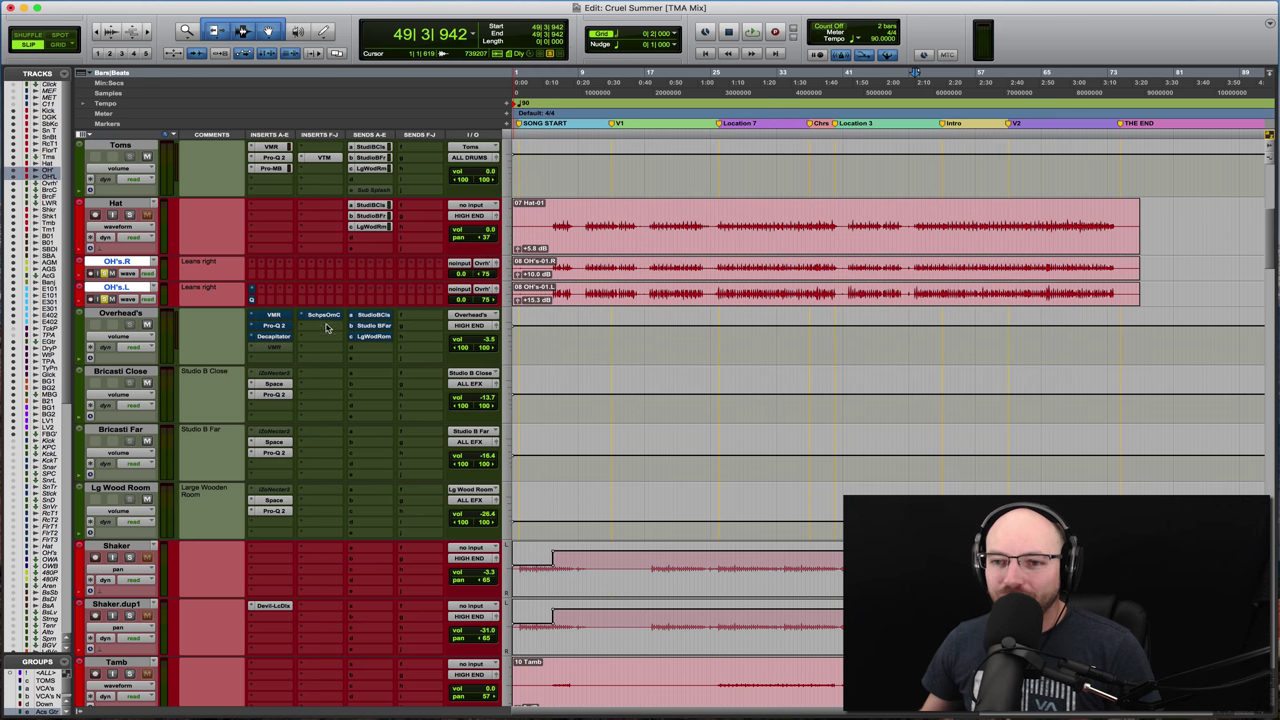
Step: Bring up the Overheads' Scheps Omni Channel at its factory default preset
{"action": "left_click", "coordinate": [324, 316]}
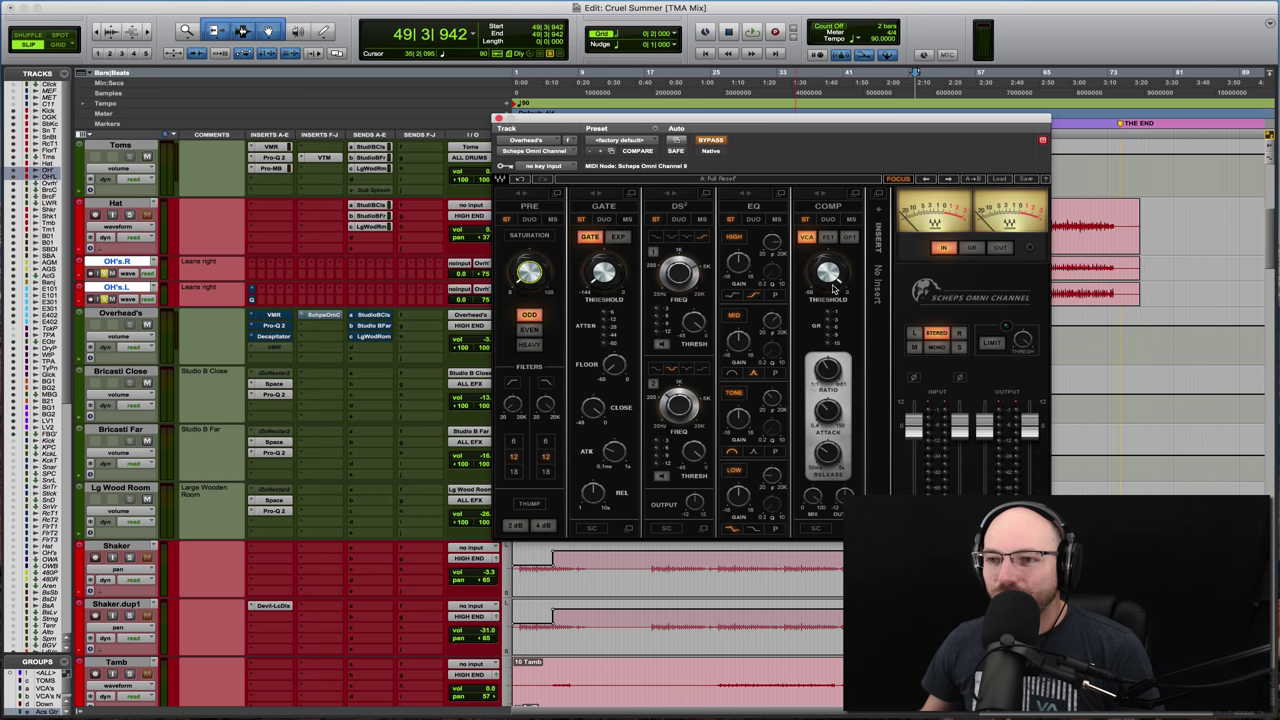
{"action": "left_click", "coordinate": [498, 118]}
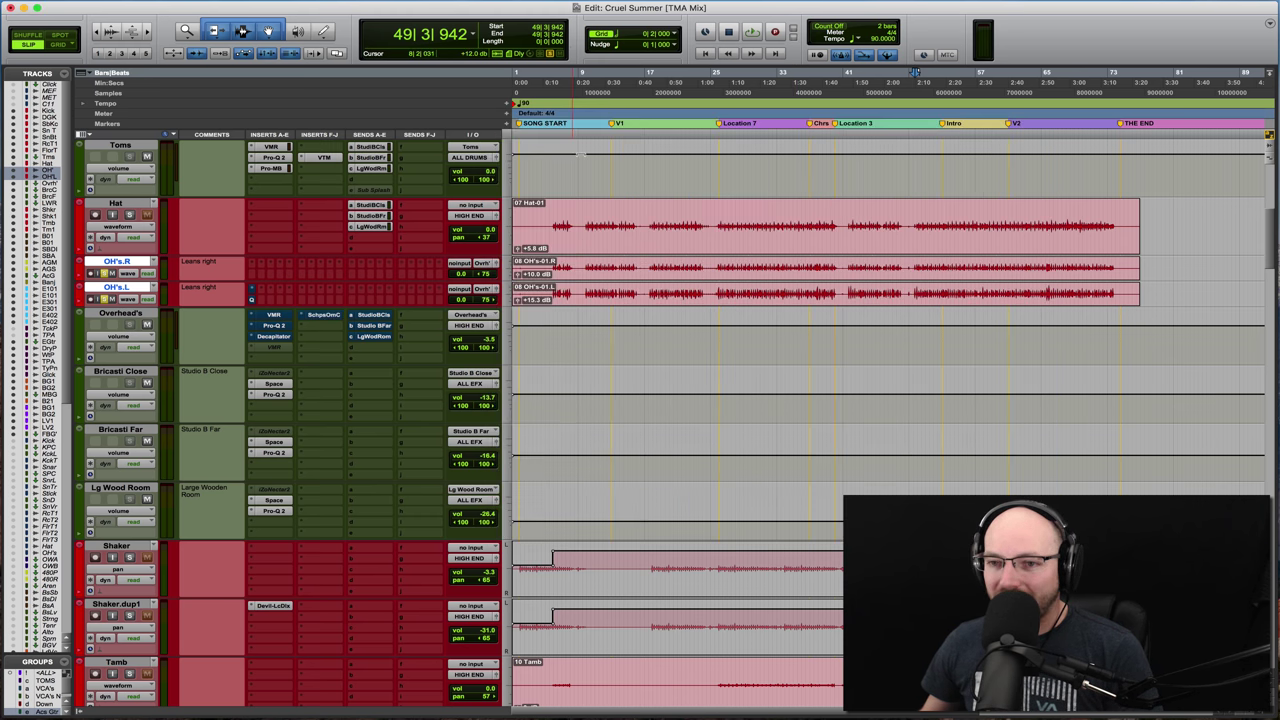
{"action": "left_click", "coordinate": [324, 316]}
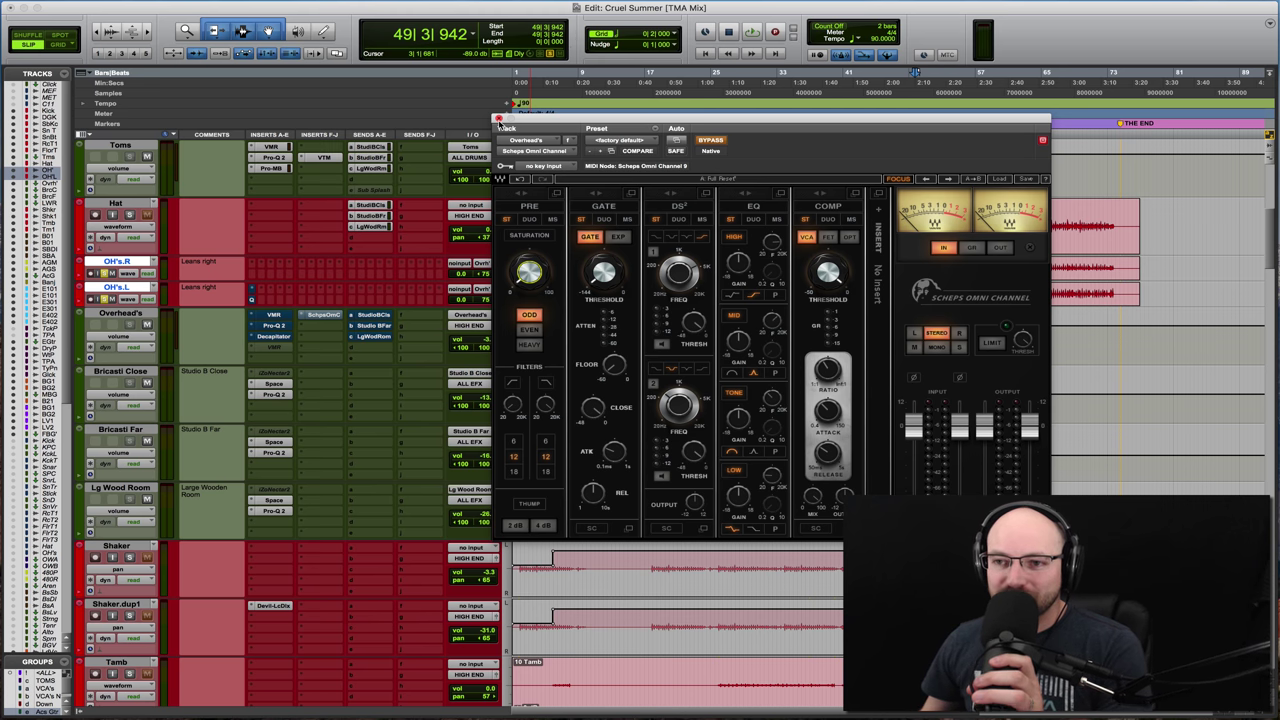
Step: Close the Scheps Omni Channel window and play the overheads from bar 49, then stop
{"action": "left_click", "coordinate": [499, 118]}
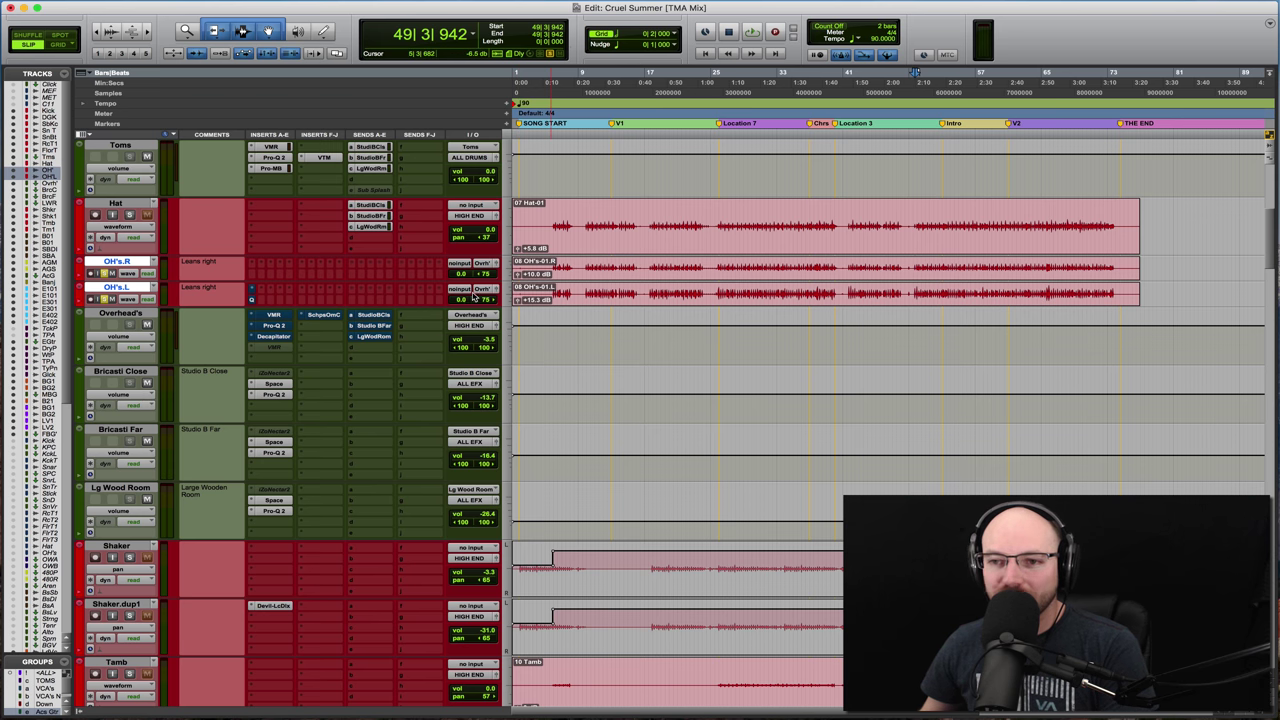
{"action": "key", "text": "space"}
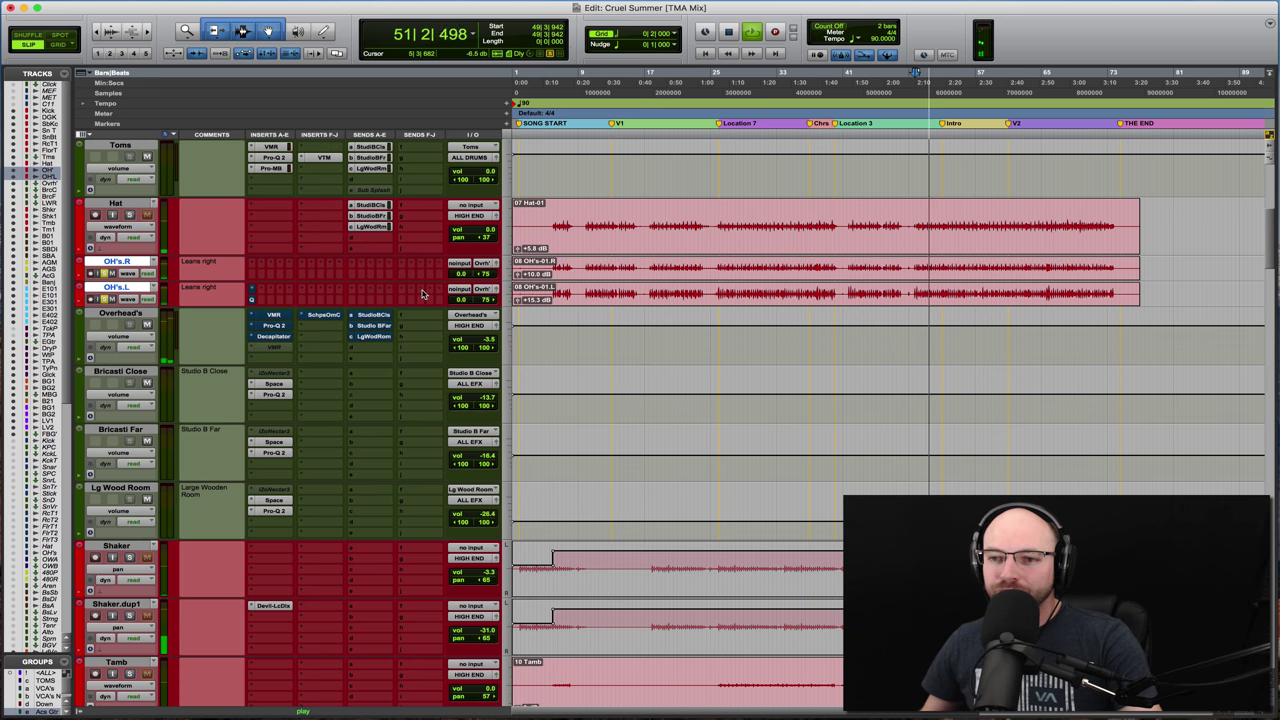
{"action": "key", "text": "space"}
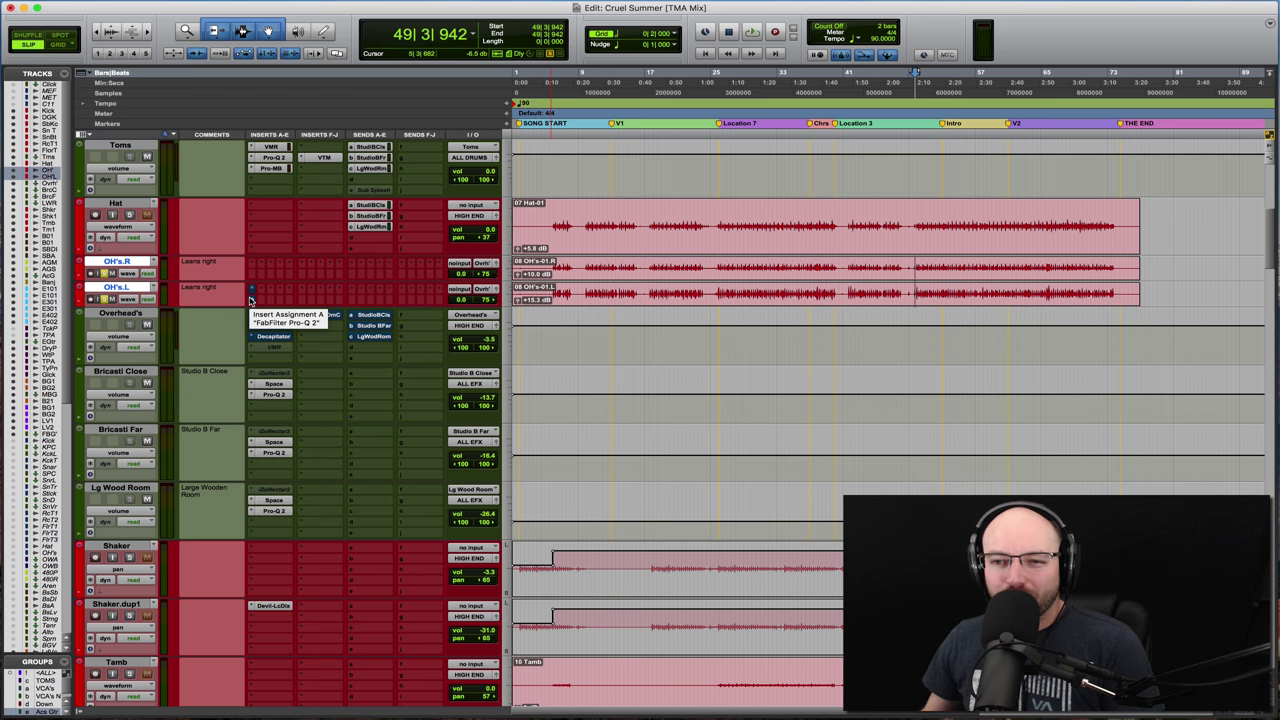
Step: Take the OH's.L Pro-Q 2 out of bypass during playback
{"action": "key", "text": "space"}
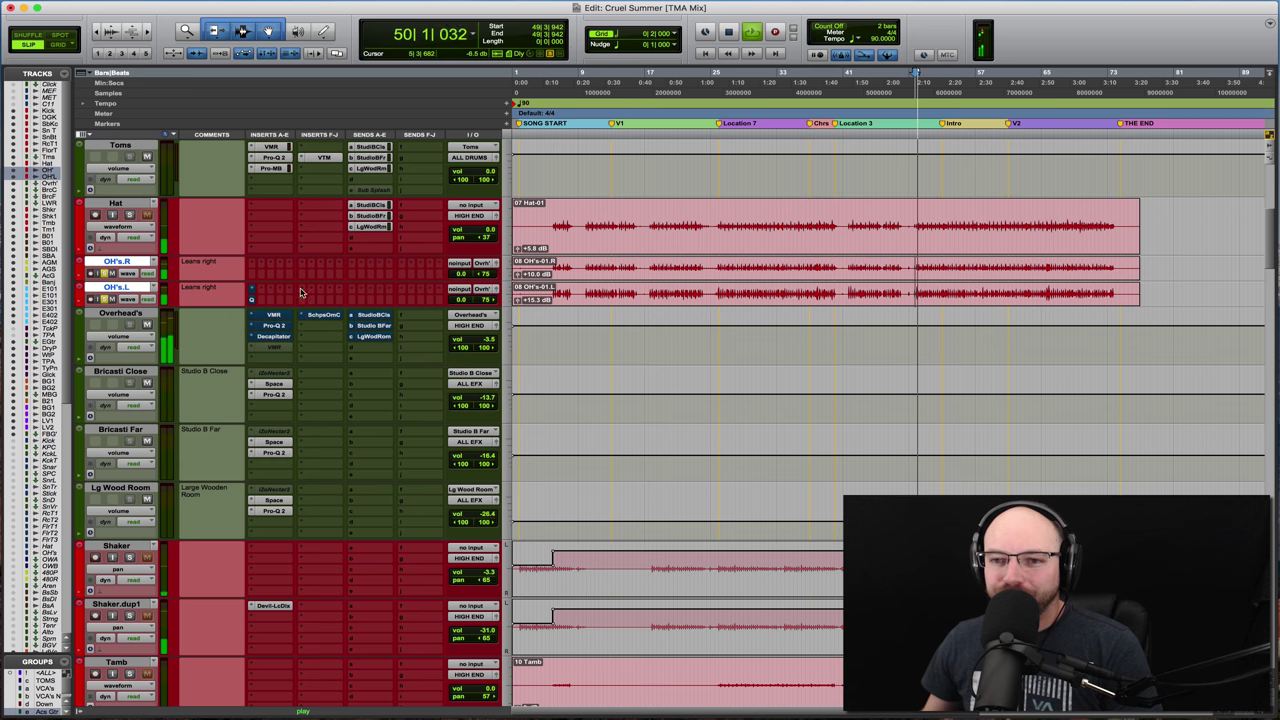
{"action": "left_click", "coordinate": [252, 290]}
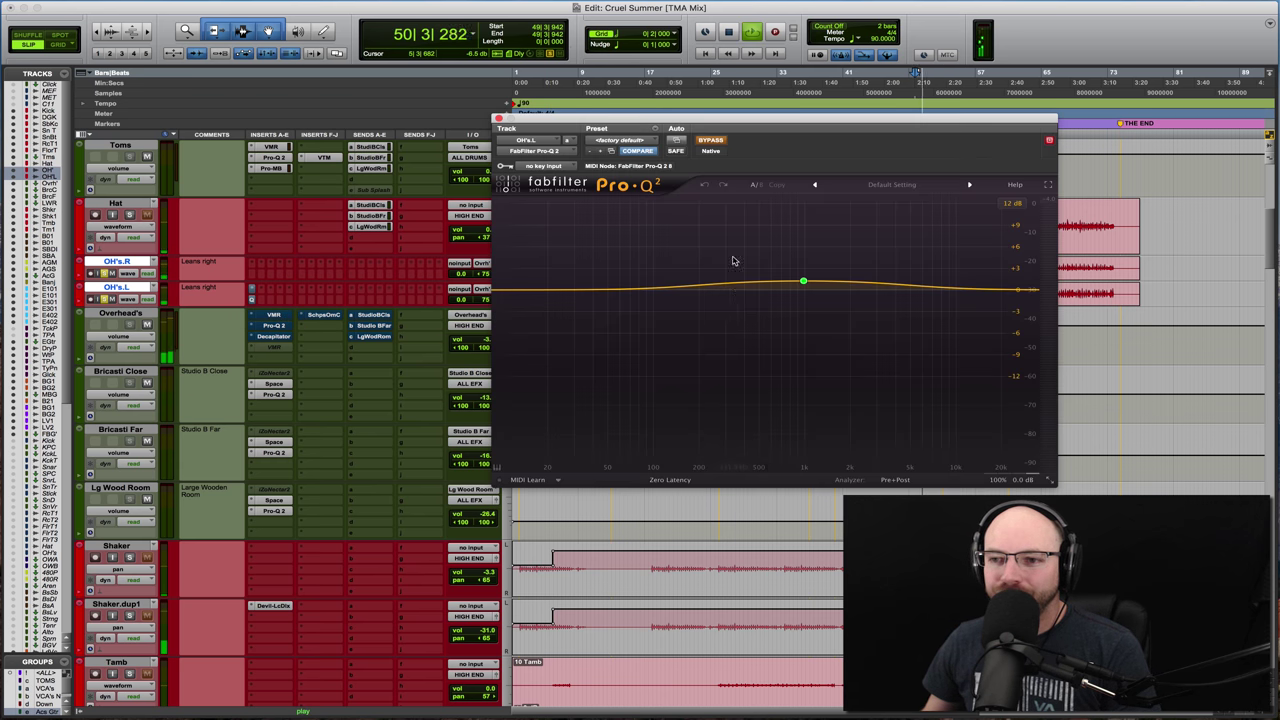
{"action": "left_click", "coordinate": [711, 140]}
{"action": "key", "text": "space"}
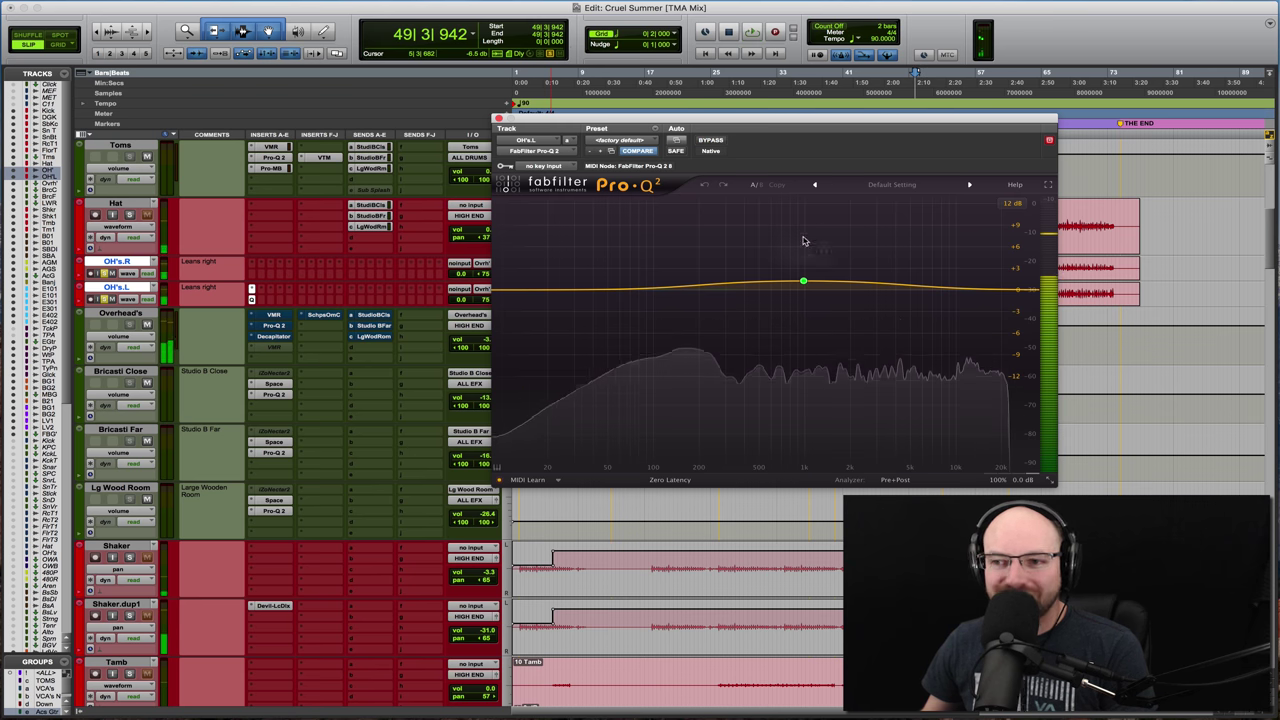
{"action": "left_click", "coordinate": [498, 119]}
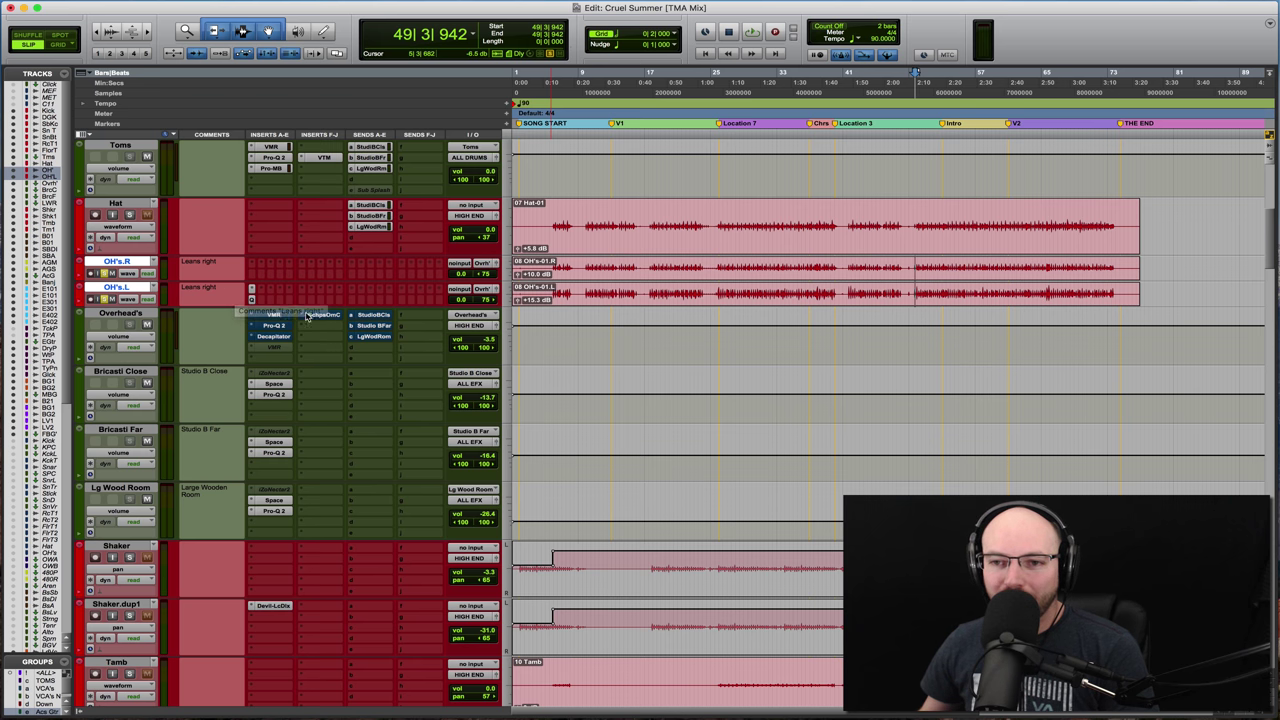
Step: Review the Overheads' Slate Virtual Mix Rack and Pro-Q 2 settings
{"action": "left_click", "coordinate": [277, 317]}
{"action": "left_click", "coordinate": [324, 316]}
{"action": "left_click", "coordinate": [277, 317]}
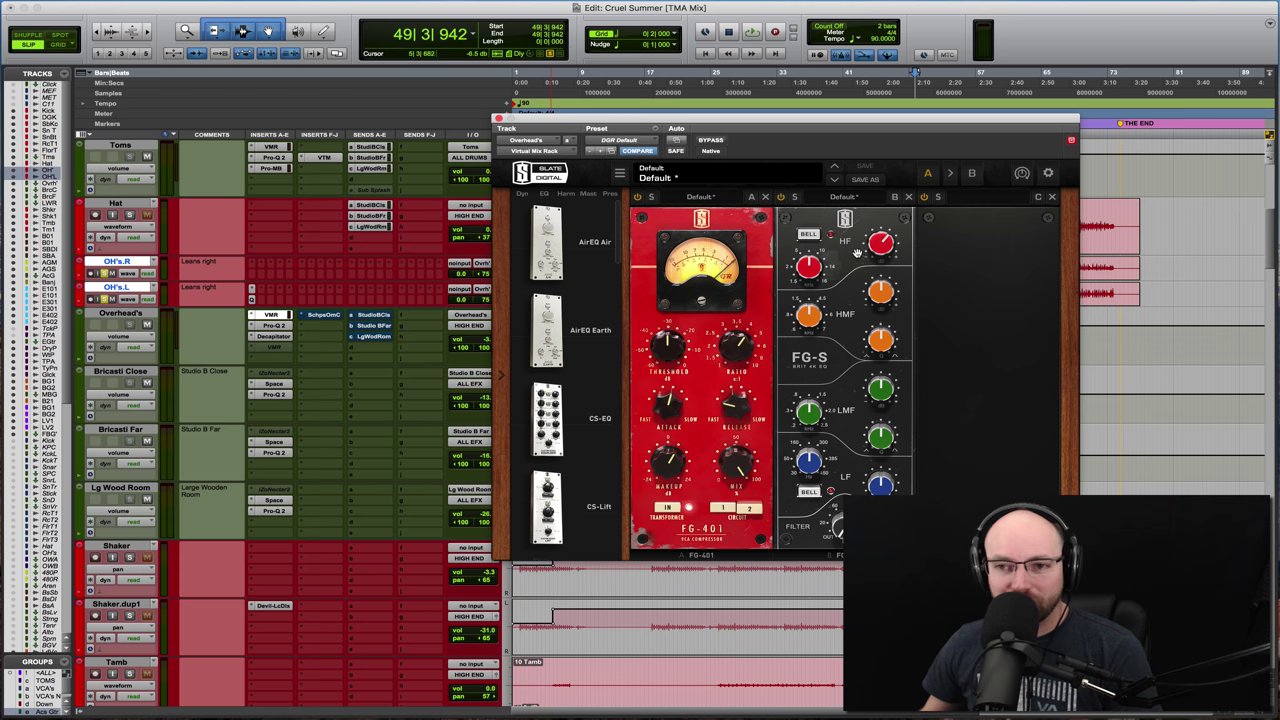
{"action": "left_click", "coordinate": [272, 326]}
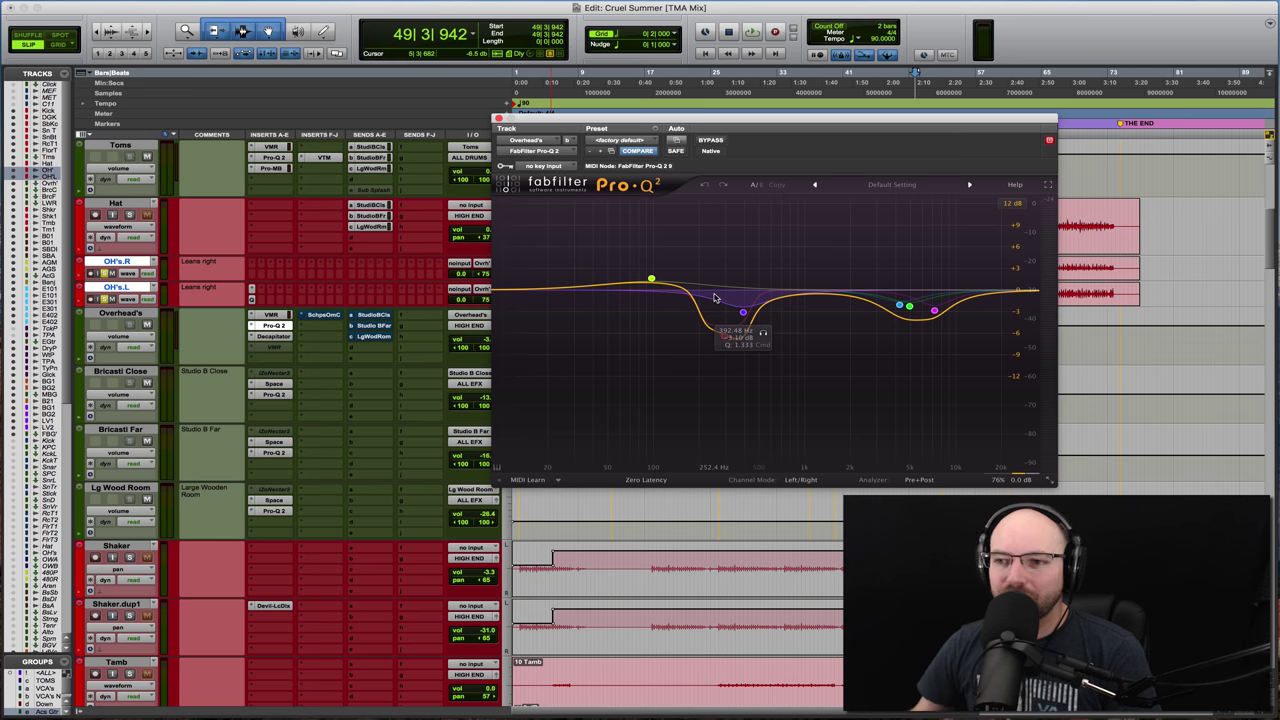
{"action": "left_click", "coordinate": [283, 334]}
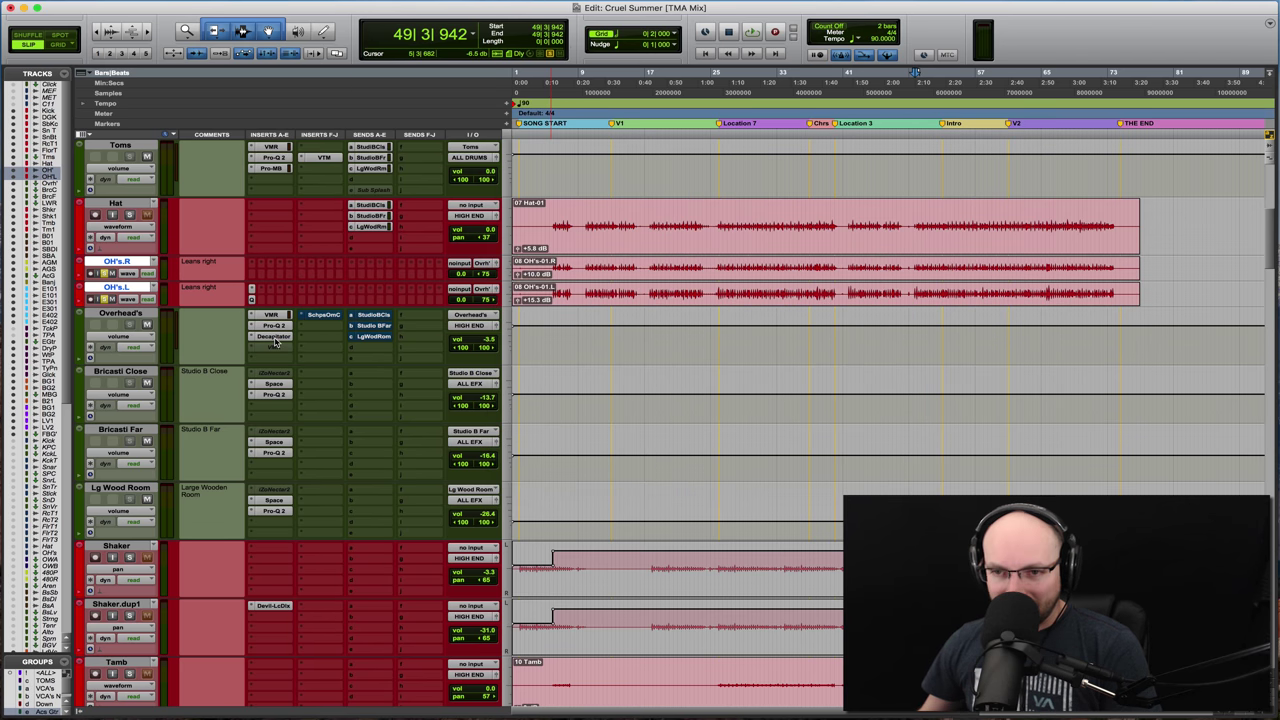
{"action": "left_click", "coordinate": [274, 337]}
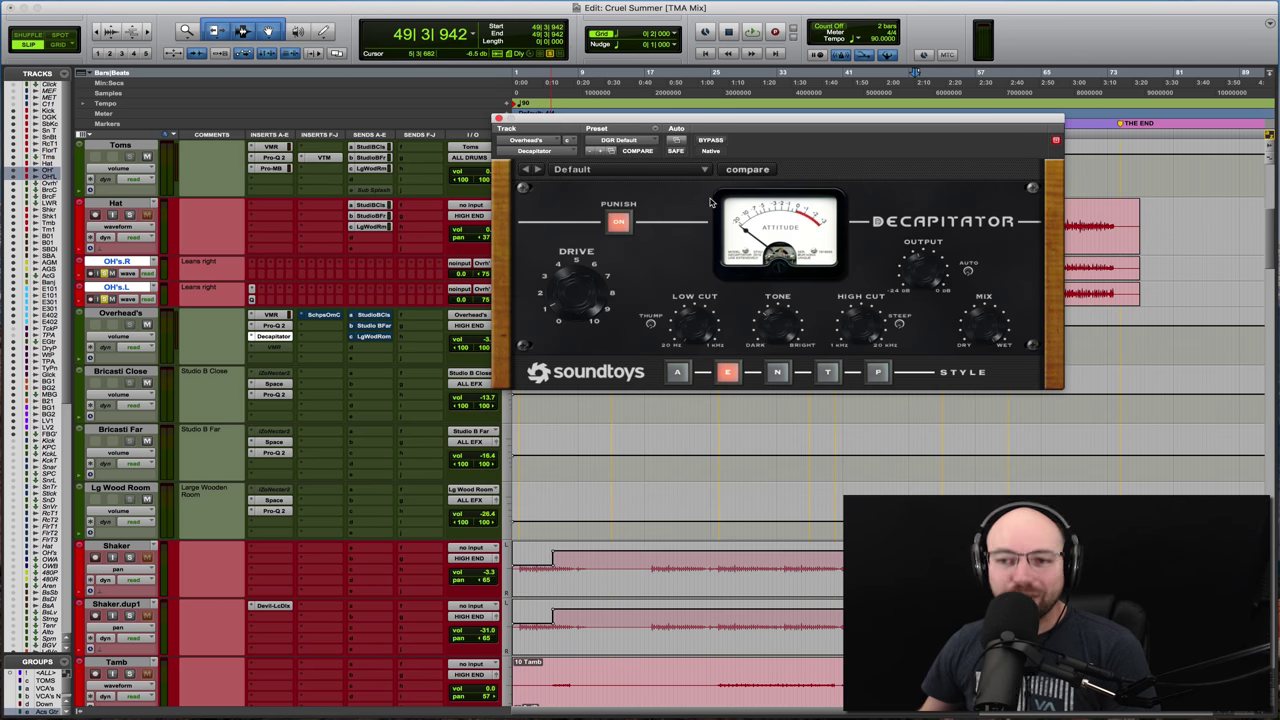
{"action": "left_click", "coordinate": [713, 142]}
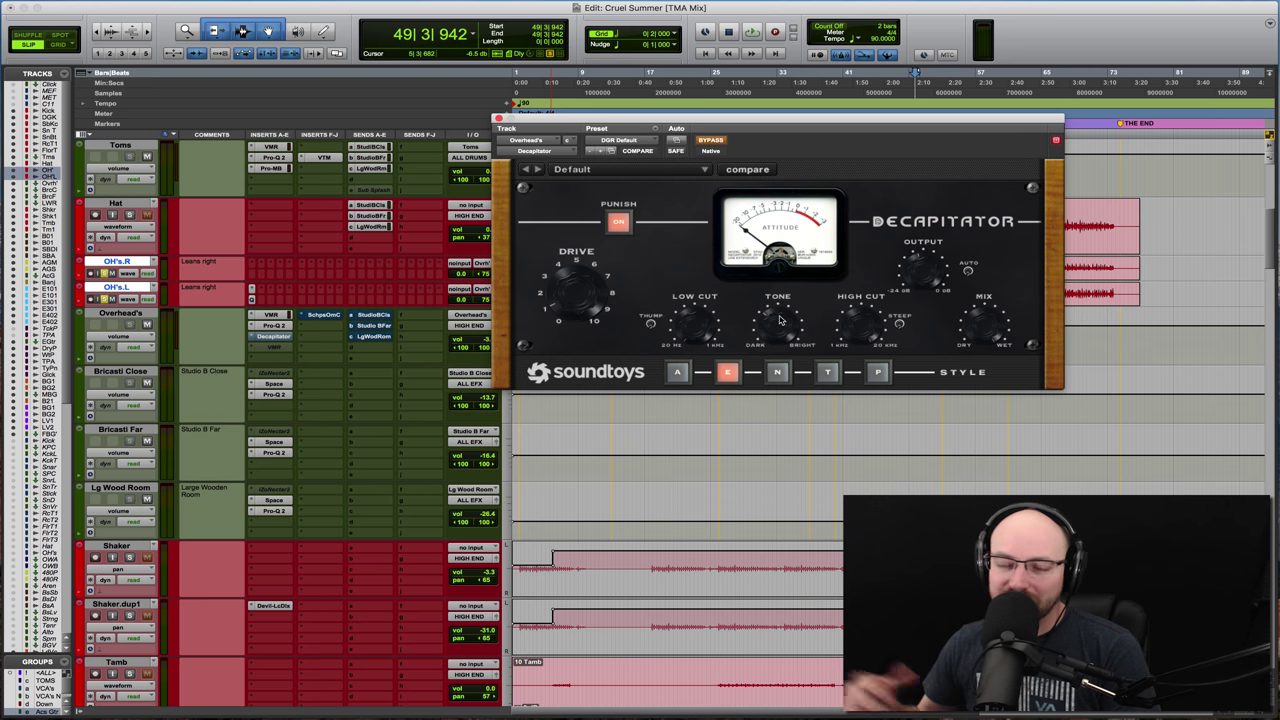
{"action": "key", "text": "space"}
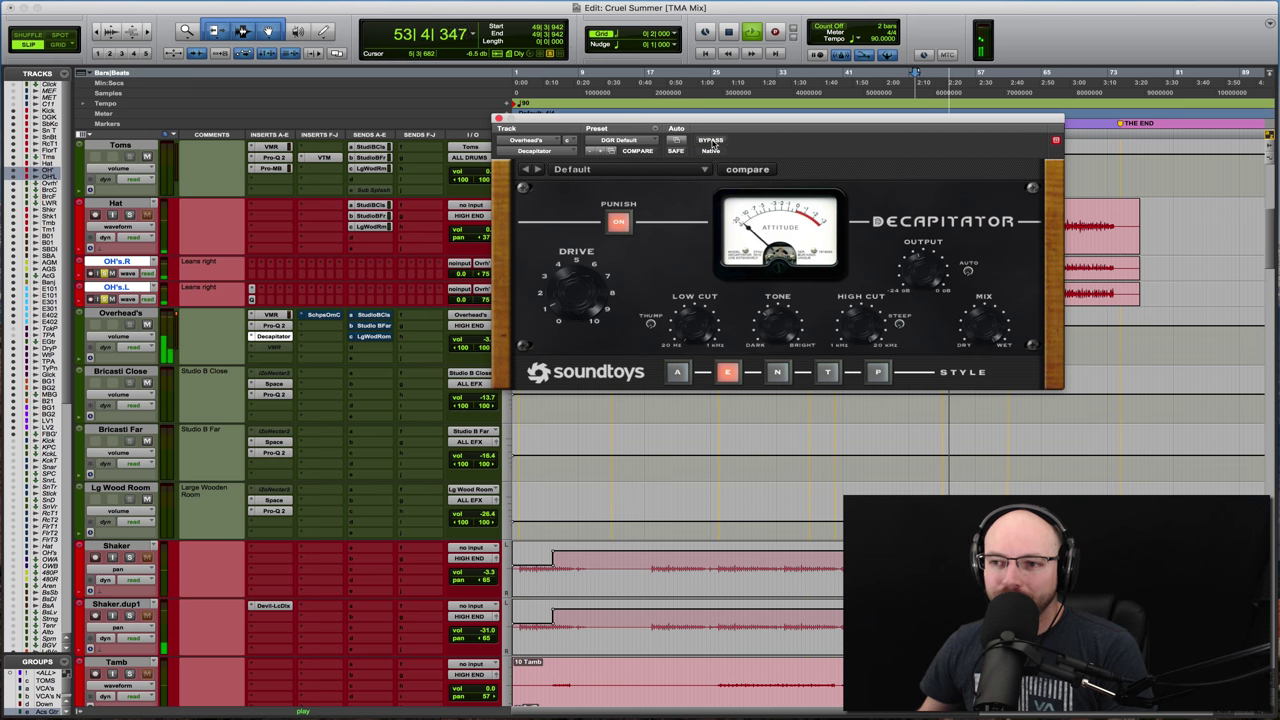
{"action": "left_click_drag", "start_coordinate": [721, 124], "coordinate": [601, 153]}
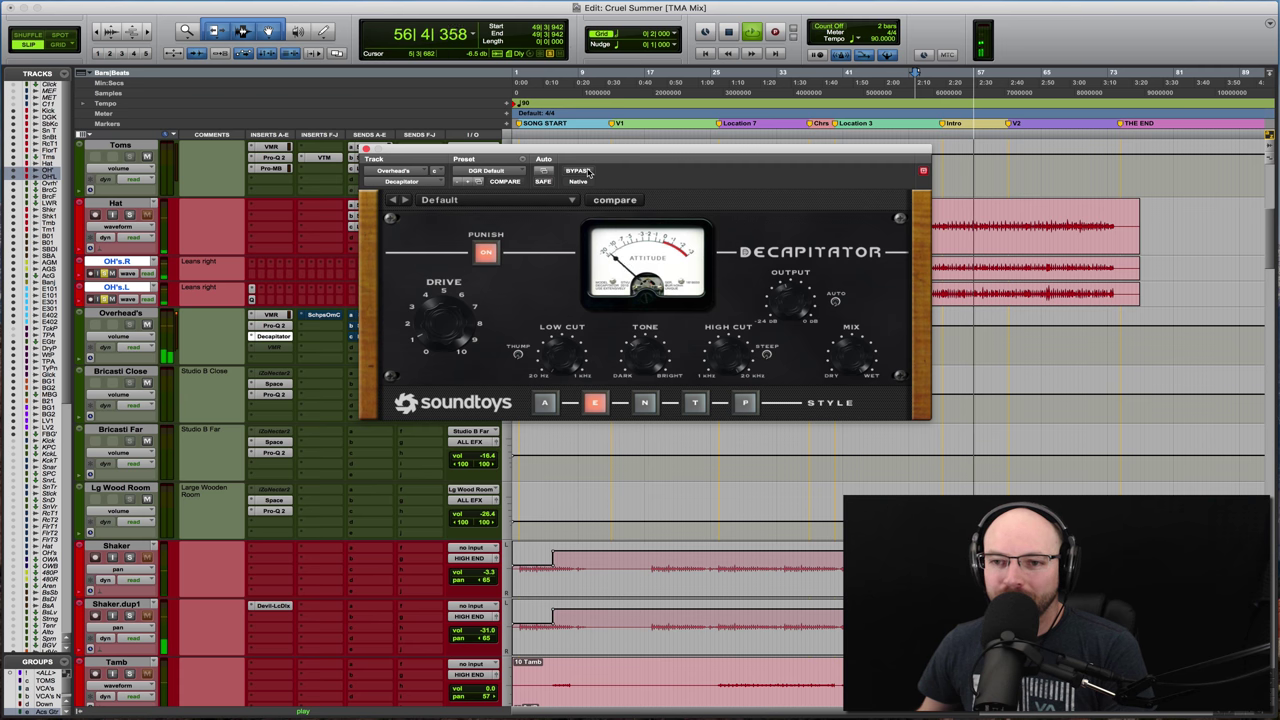
{"action": "key", "text": "space"}
{"action": "key", "text": "space"}
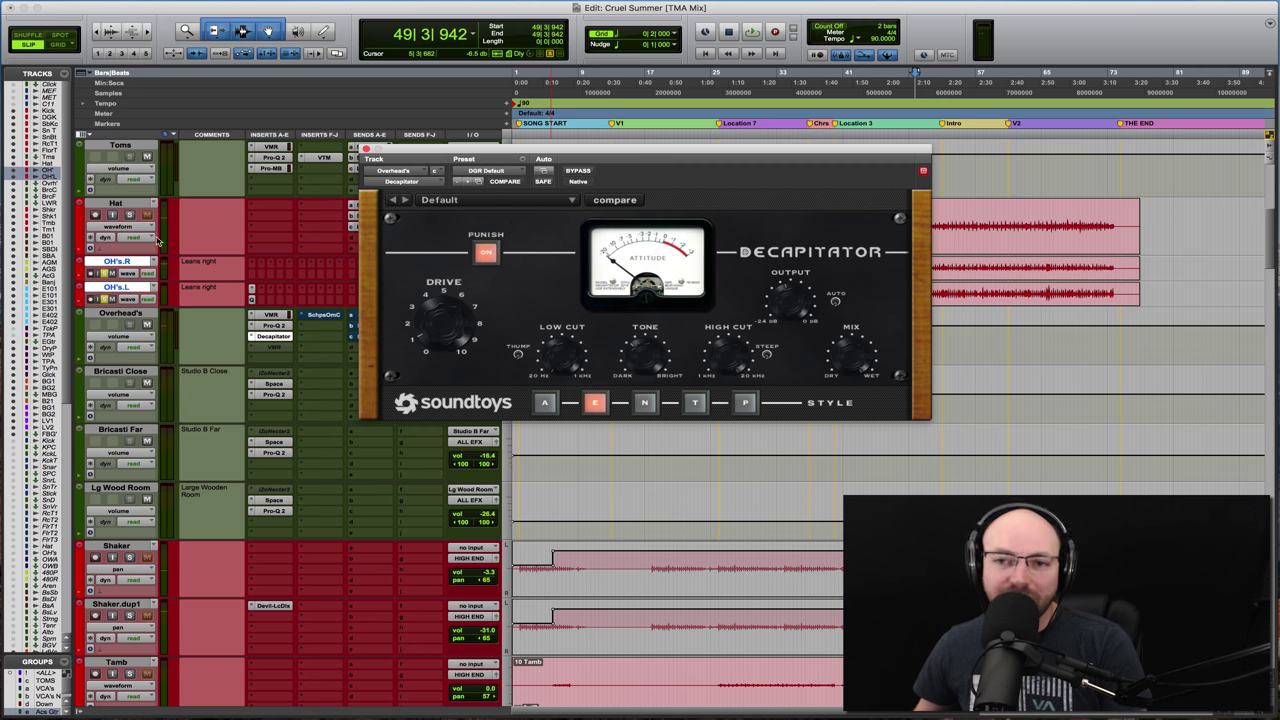
{"action": "key", "text": "space"}
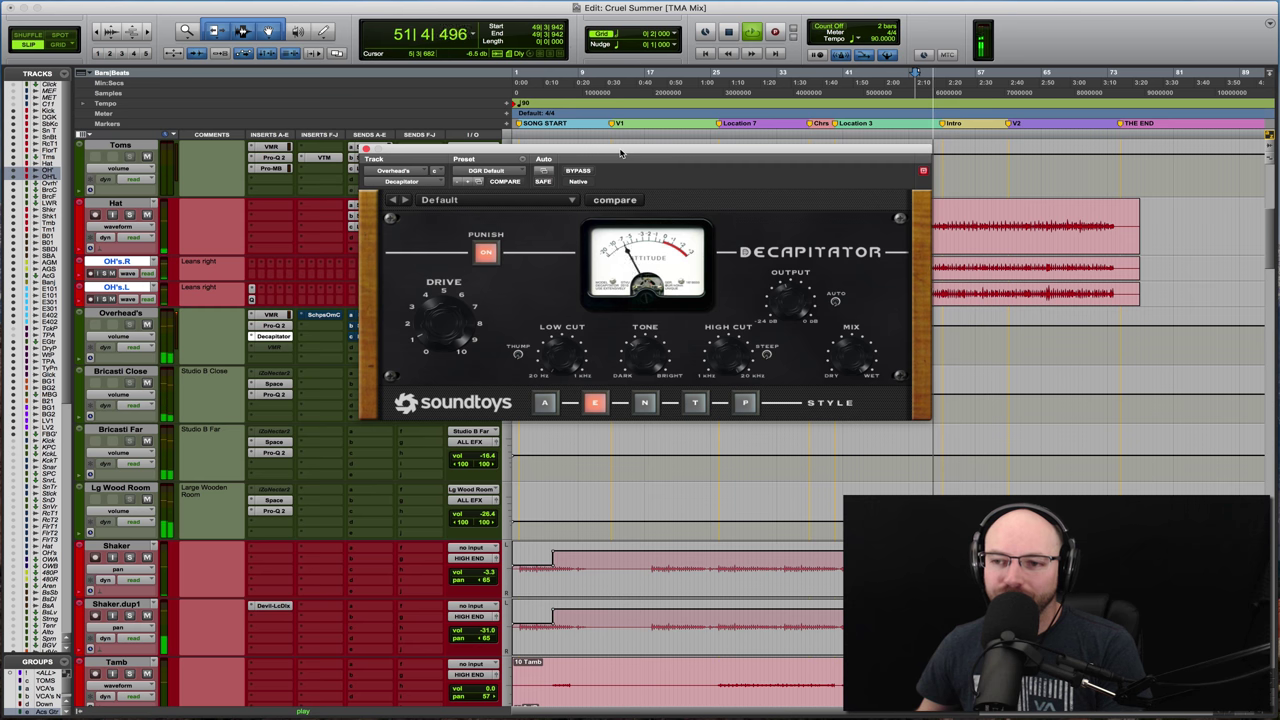
{"action": "left_click", "coordinate": [580, 172]}
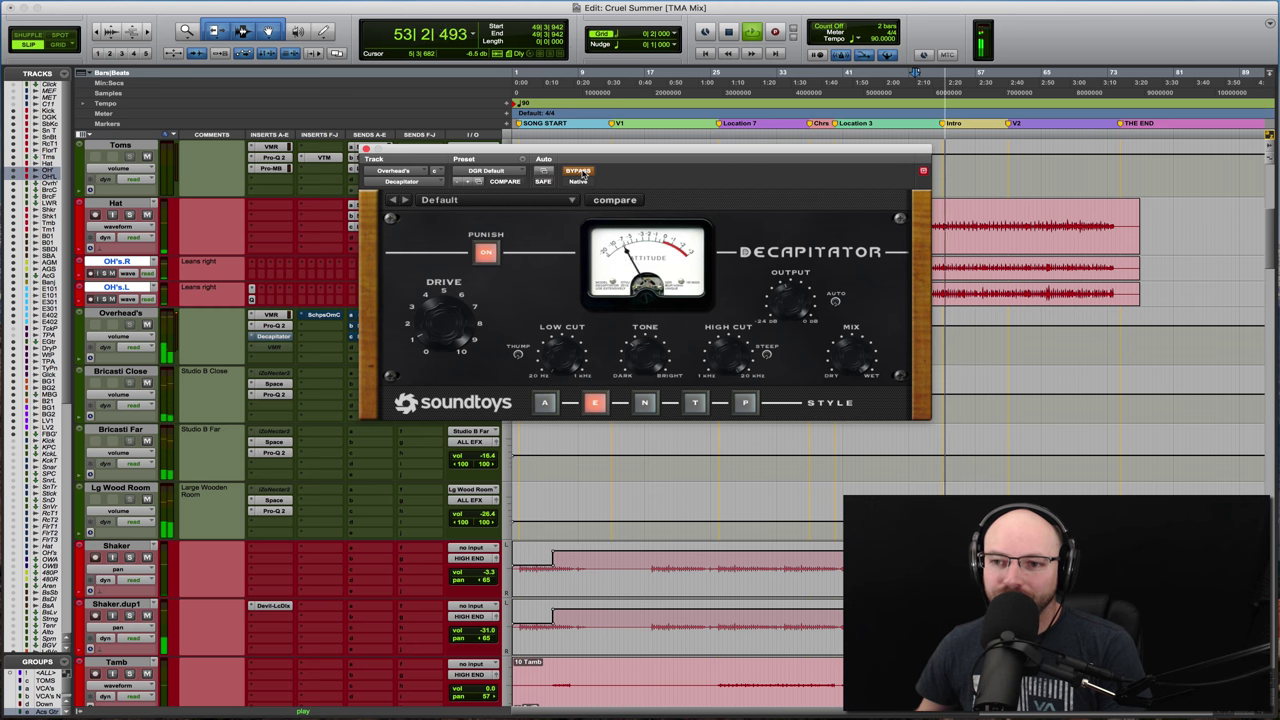
{"action": "key", "text": "space"}
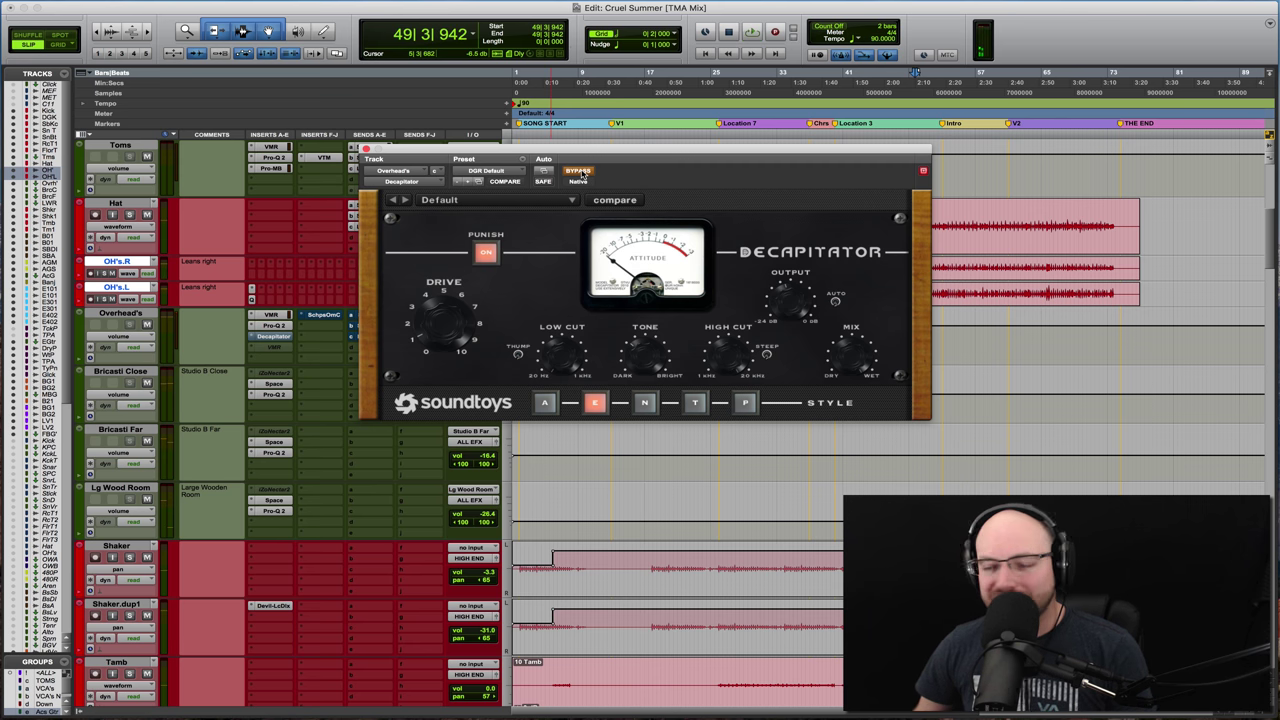
{"action": "left_click", "coordinate": [580, 172]}
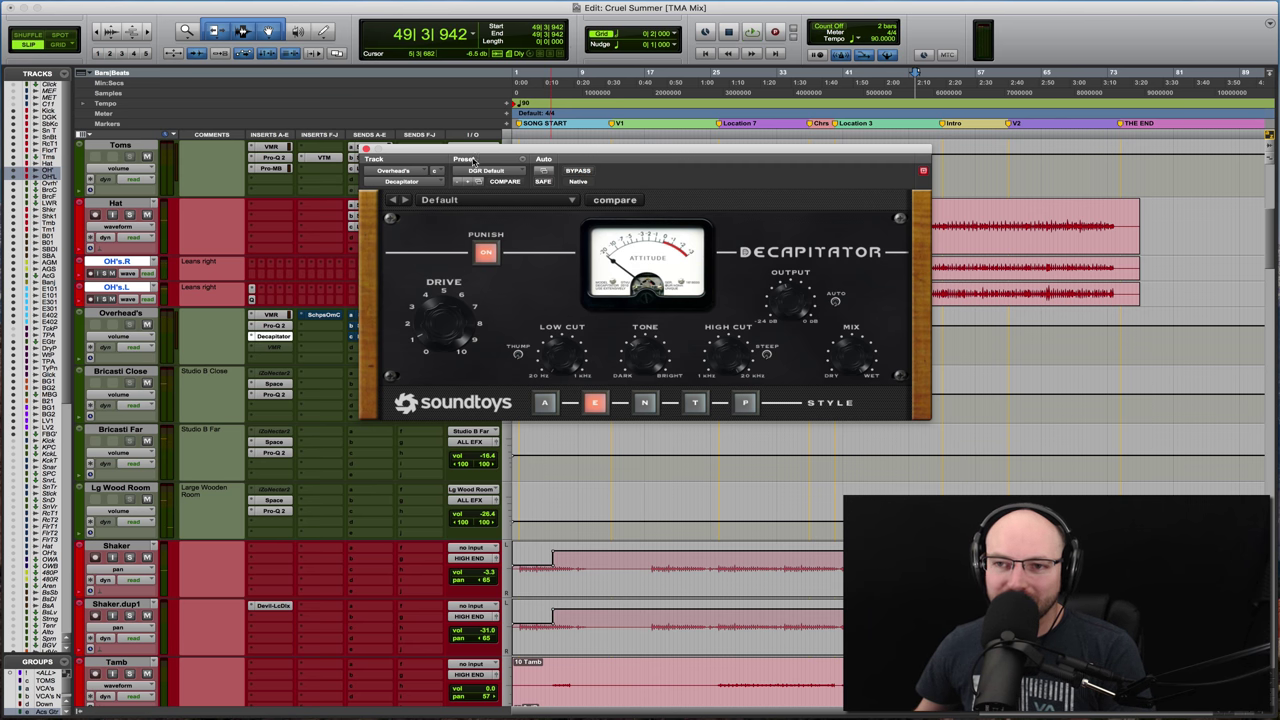
{"action": "left_click", "coordinate": [365, 149]}
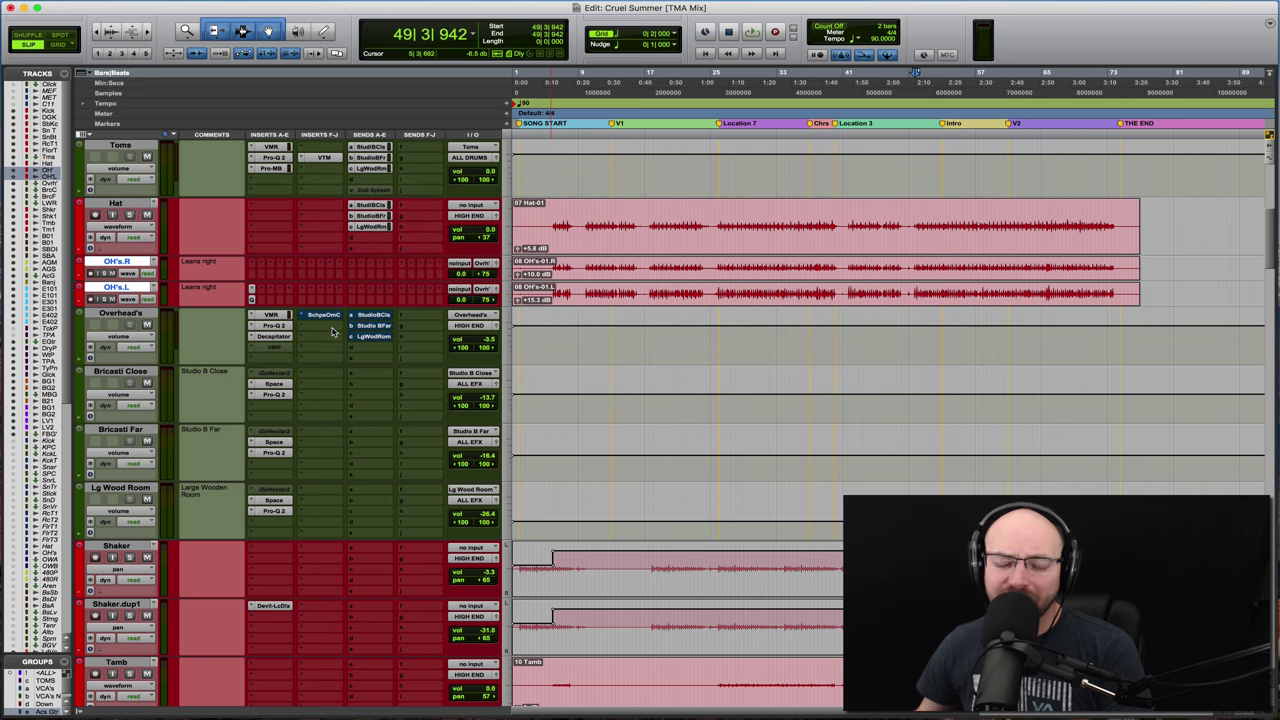
Step: Open the Overheads' Scheps Omni Channel and briefly audition playback
{"action": "left_click", "coordinate": [266, 322]}
{"action": "left_click", "coordinate": [321, 316]}
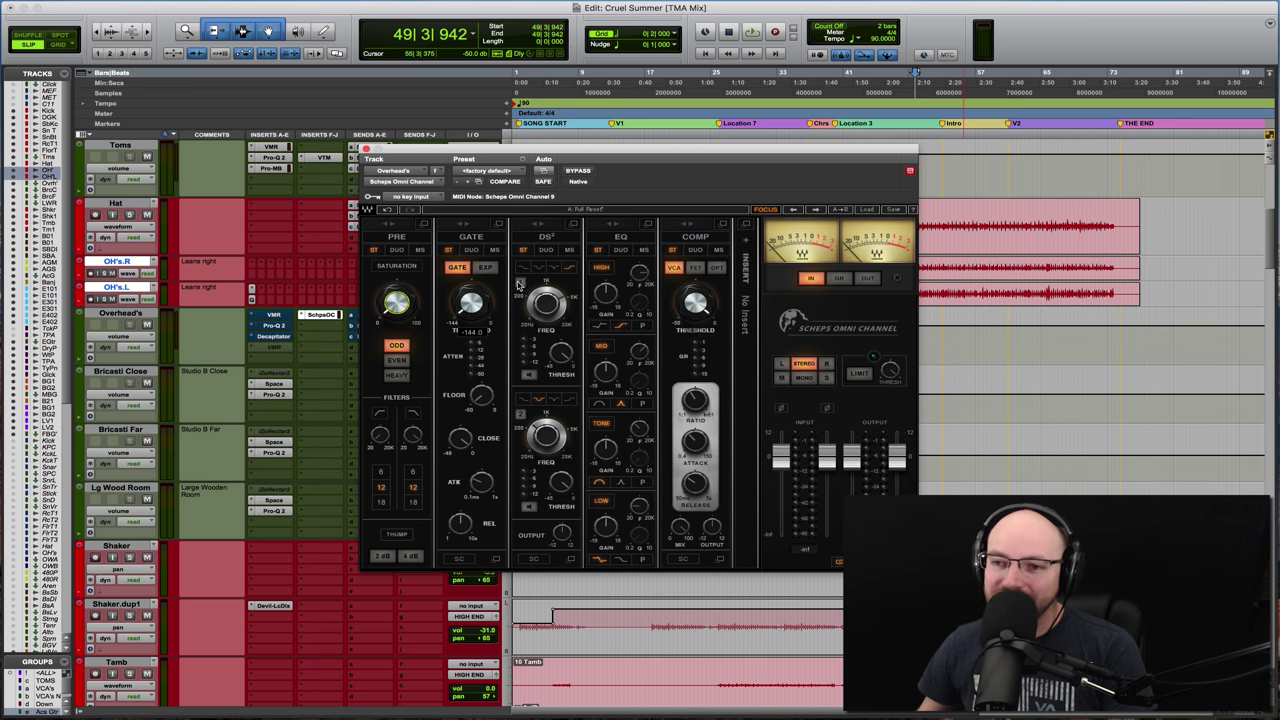
{"action": "key", "text": "space"}
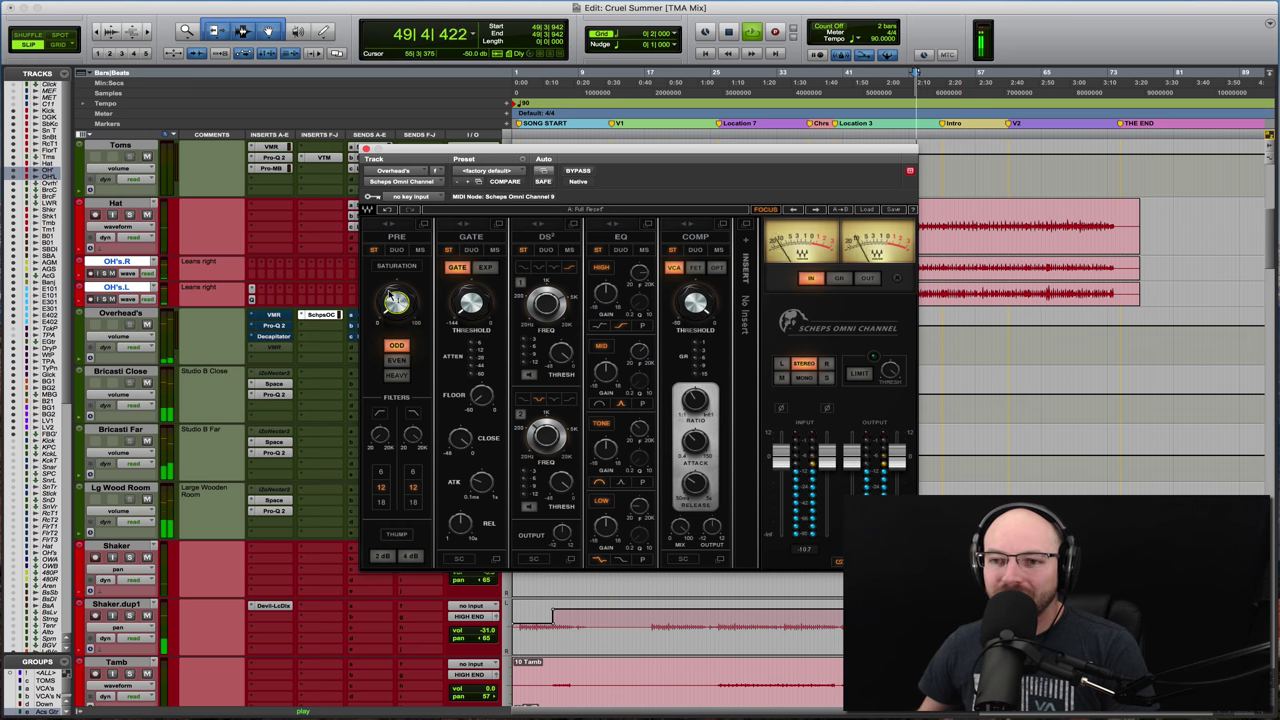
{"action": "key", "text": "space"}
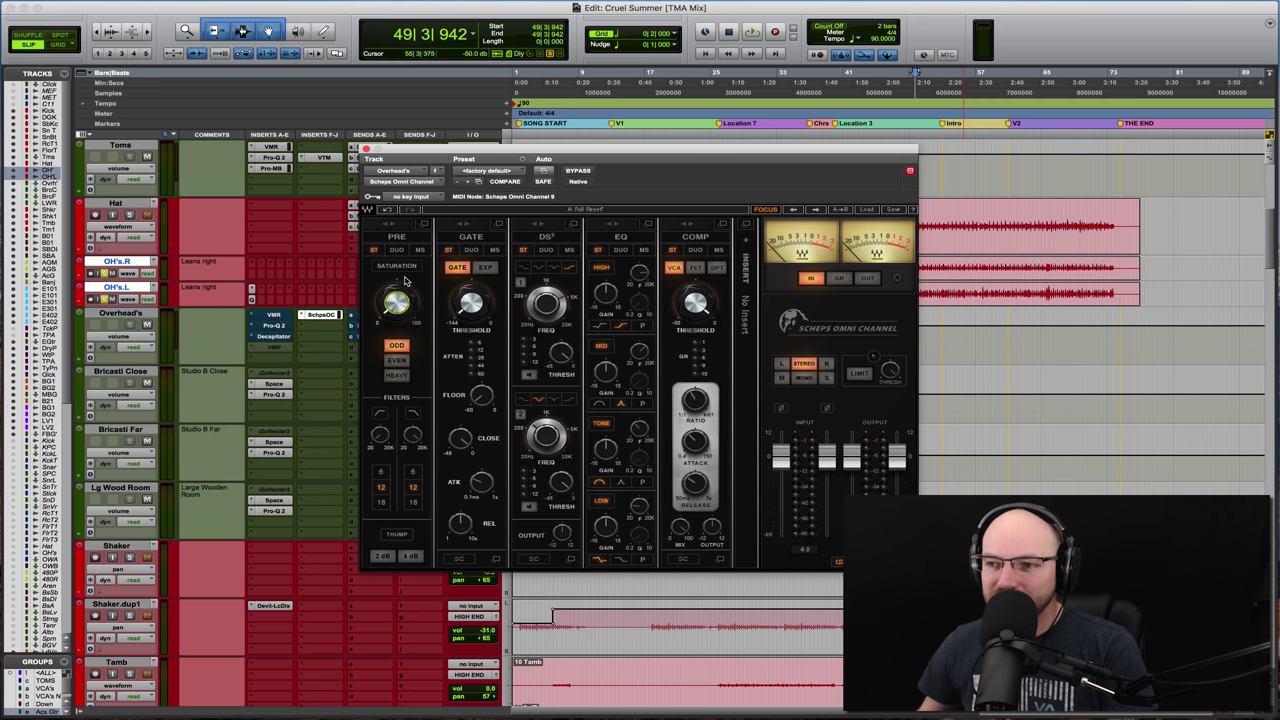
Step: During playback, turn the odd PRE saturation up to 100 and nudge the output fader
{"action": "key", "text": "space"}
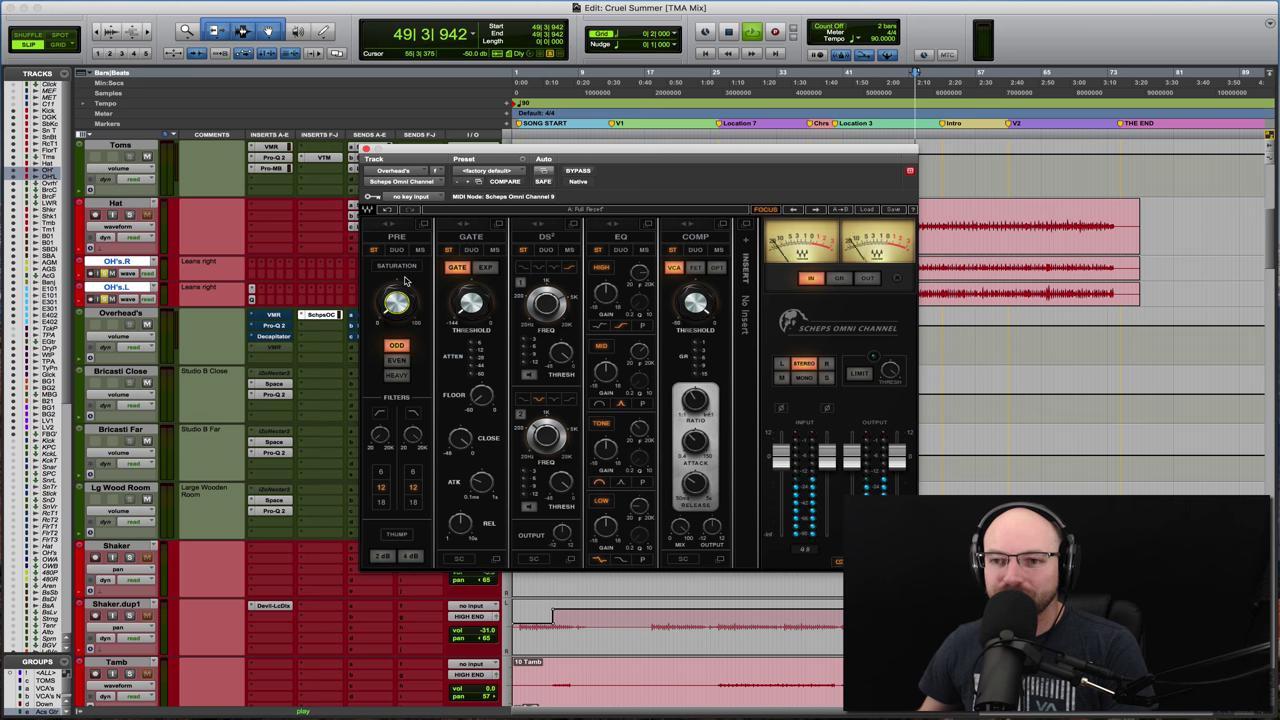
{"action": "mouse_move", "coordinate": [397, 302]}
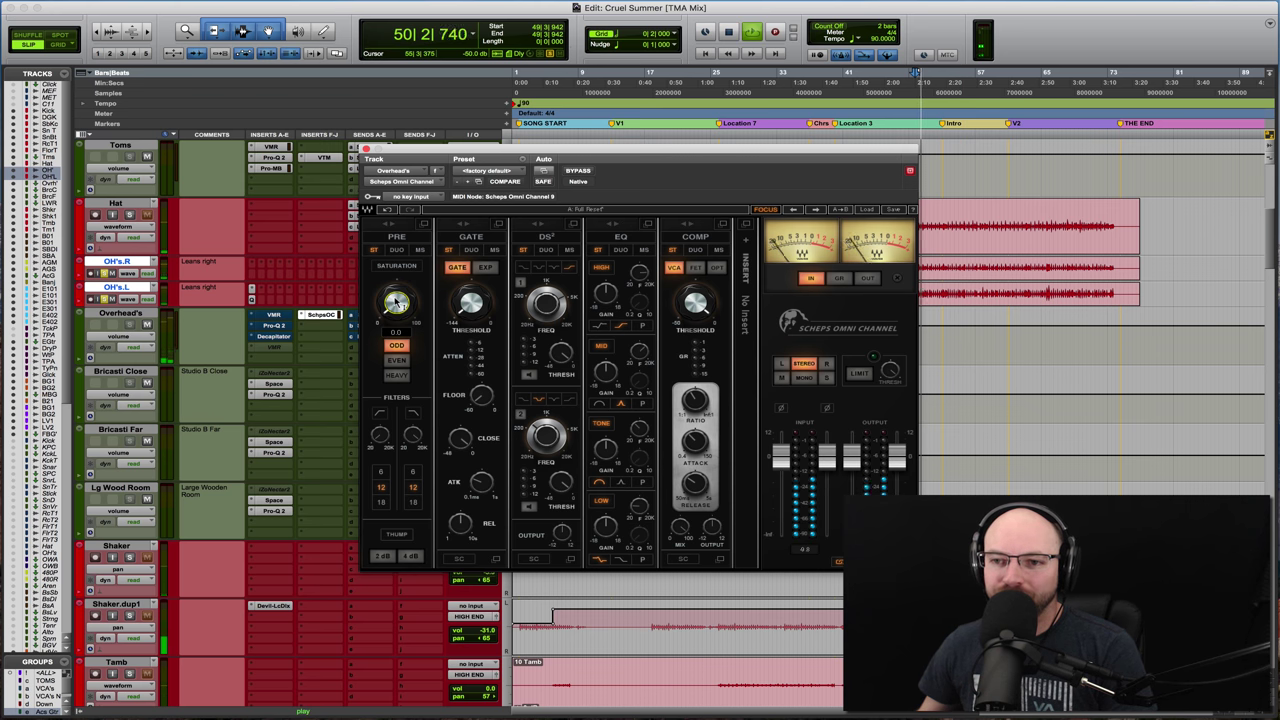
{"action": "left_click_drag", "start_coordinate": [397, 302], "coordinate": [397, 302]}
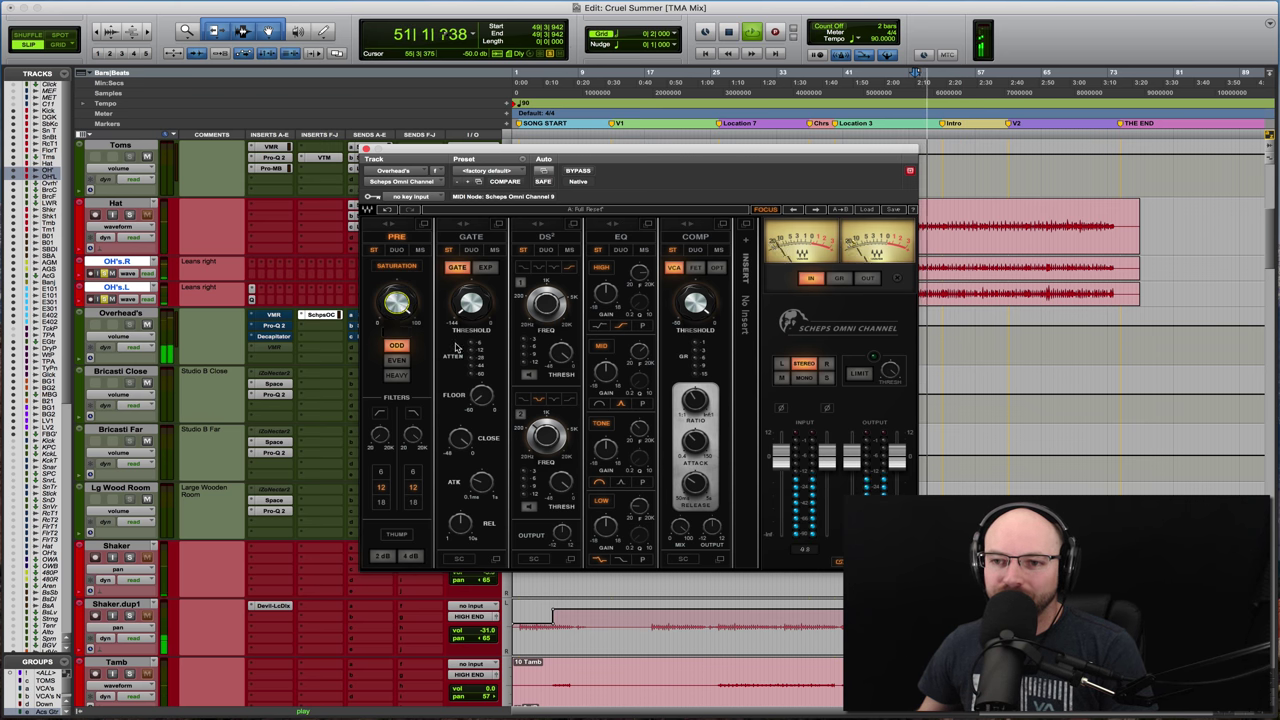
{"action": "left_click", "coordinate": [849, 460]}
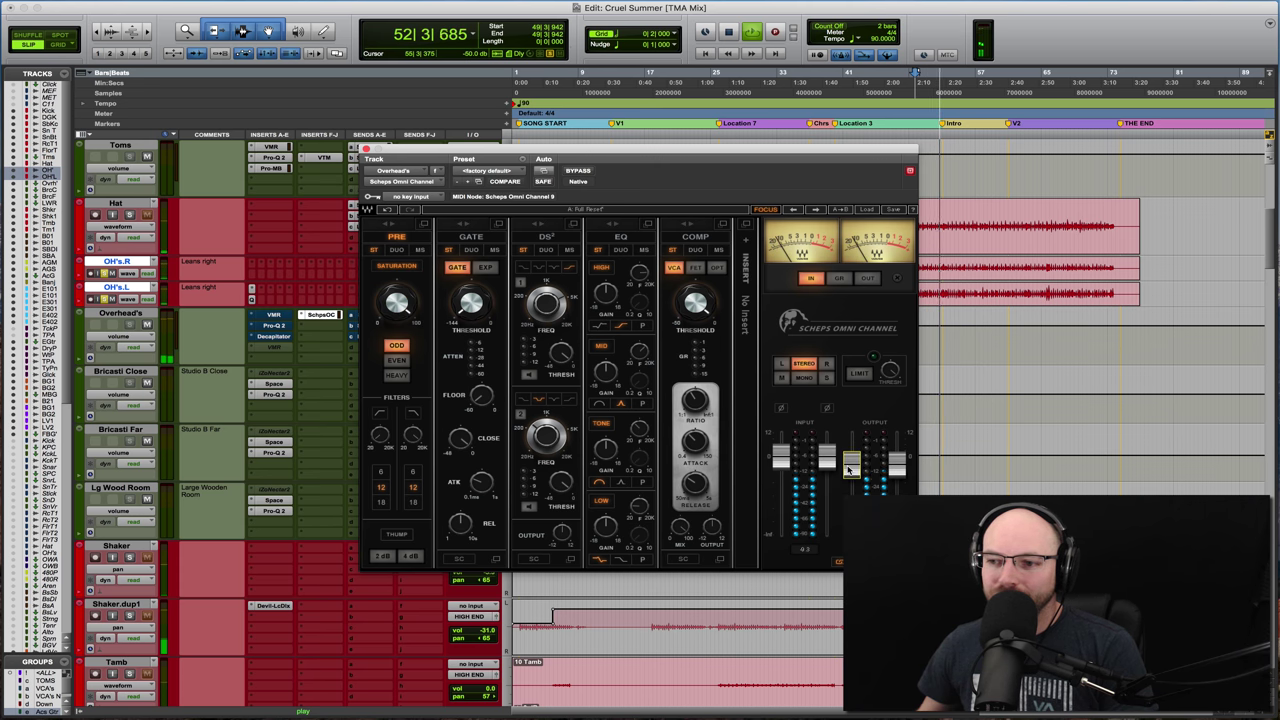
{"action": "key", "text": "space"}
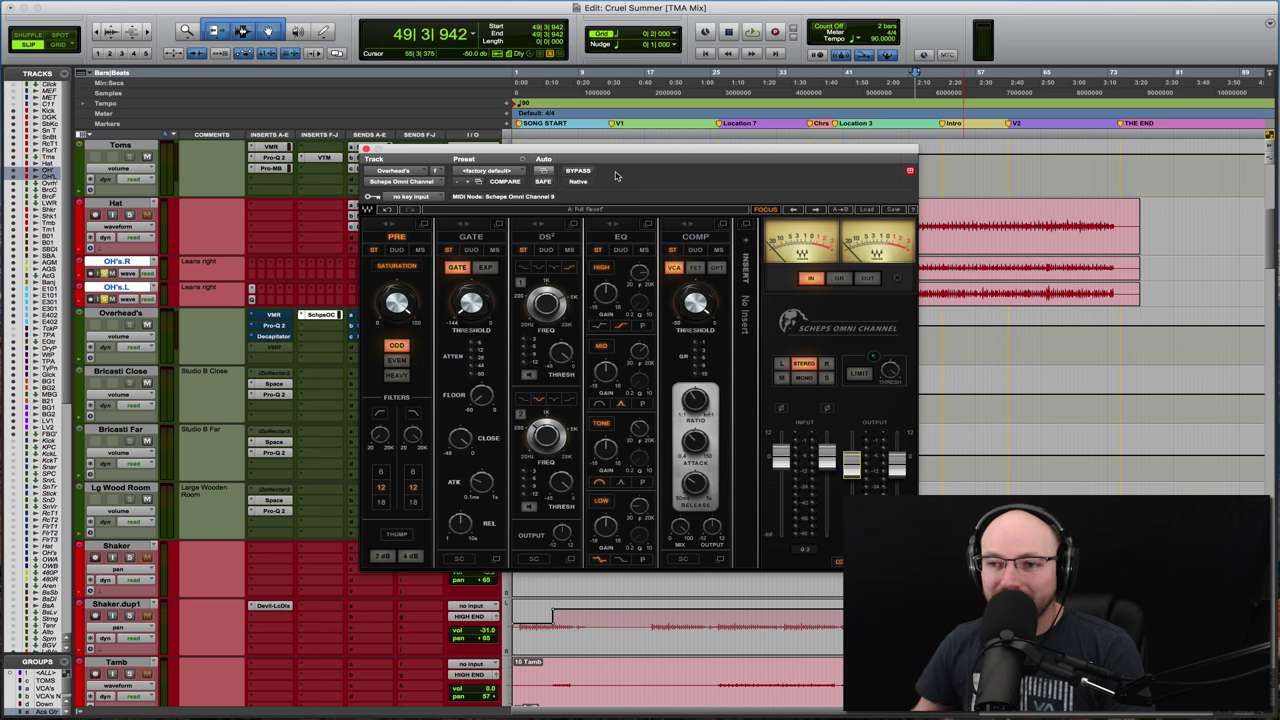
Step: During playback, A/B the plugin, trim the output, and audition Odd, Even and Heavy saturation
{"action": "key", "text": "space"}
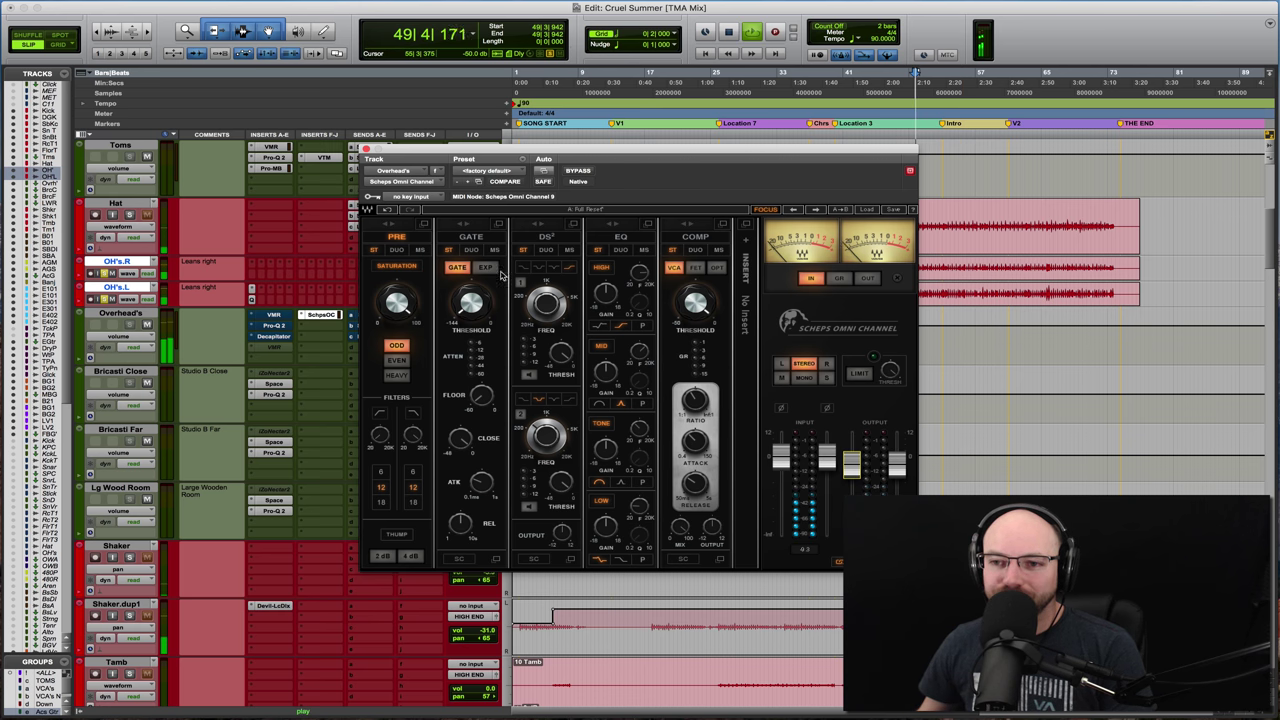
{"action": "left_click", "coordinate": [577, 172]}
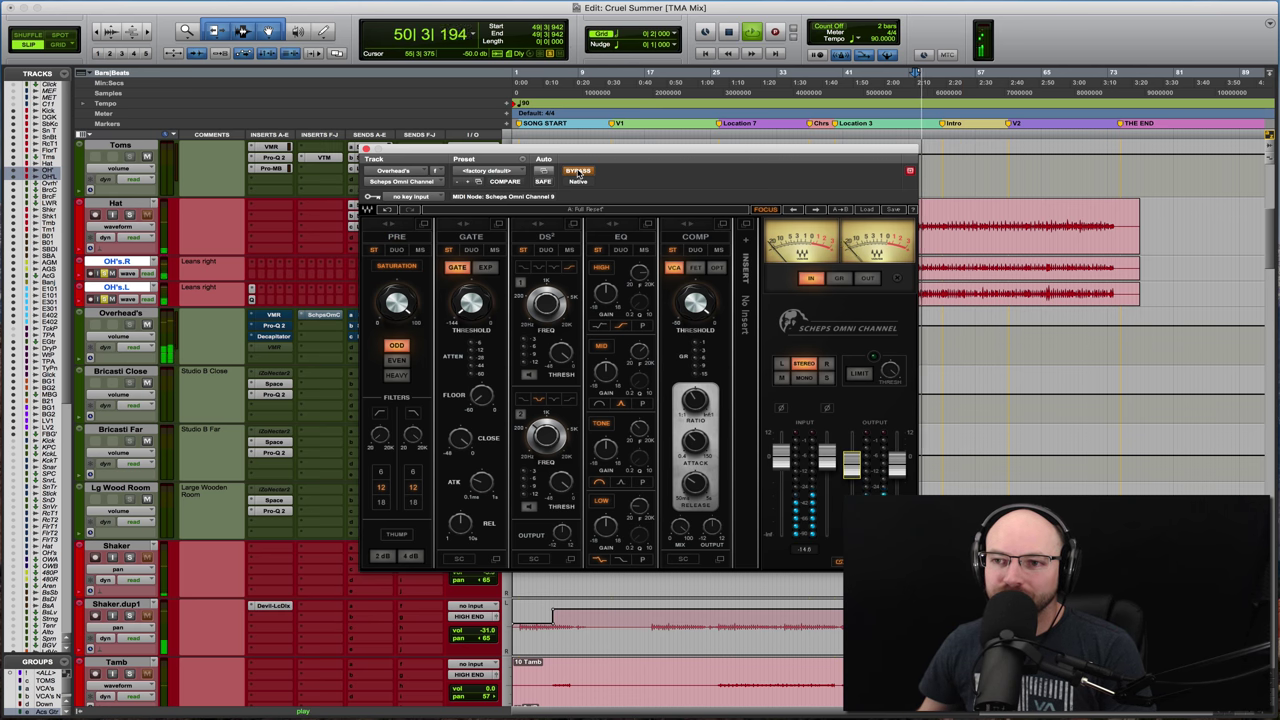
{"action": "left_click", "coordinate": [577, 172]}
{"action": "left_click_drag", "start_coordinate": [896, 458], "coordinate": [896, 465]}
{"action": "left_click", "coordinate": [605, 424]}
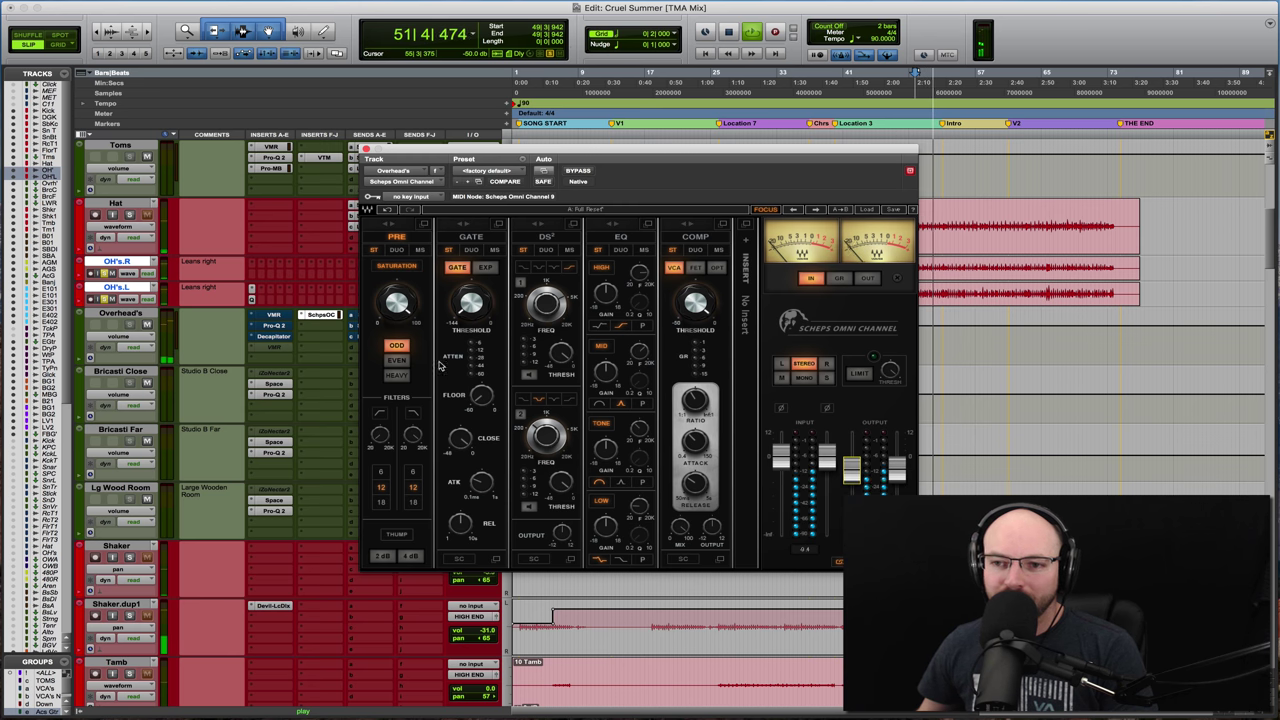
{"action": "left_click", "coordinate": [397, 360]}
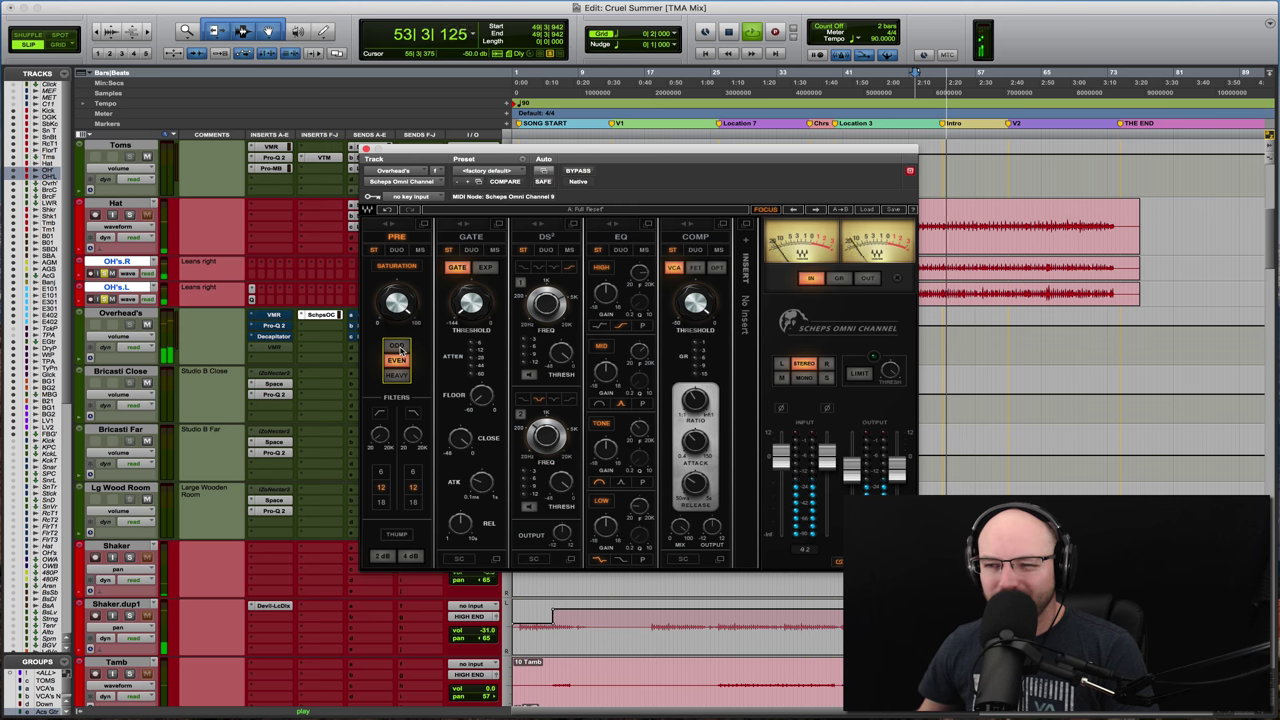
{"action": "left_click", "coordinate": [398, 346]}
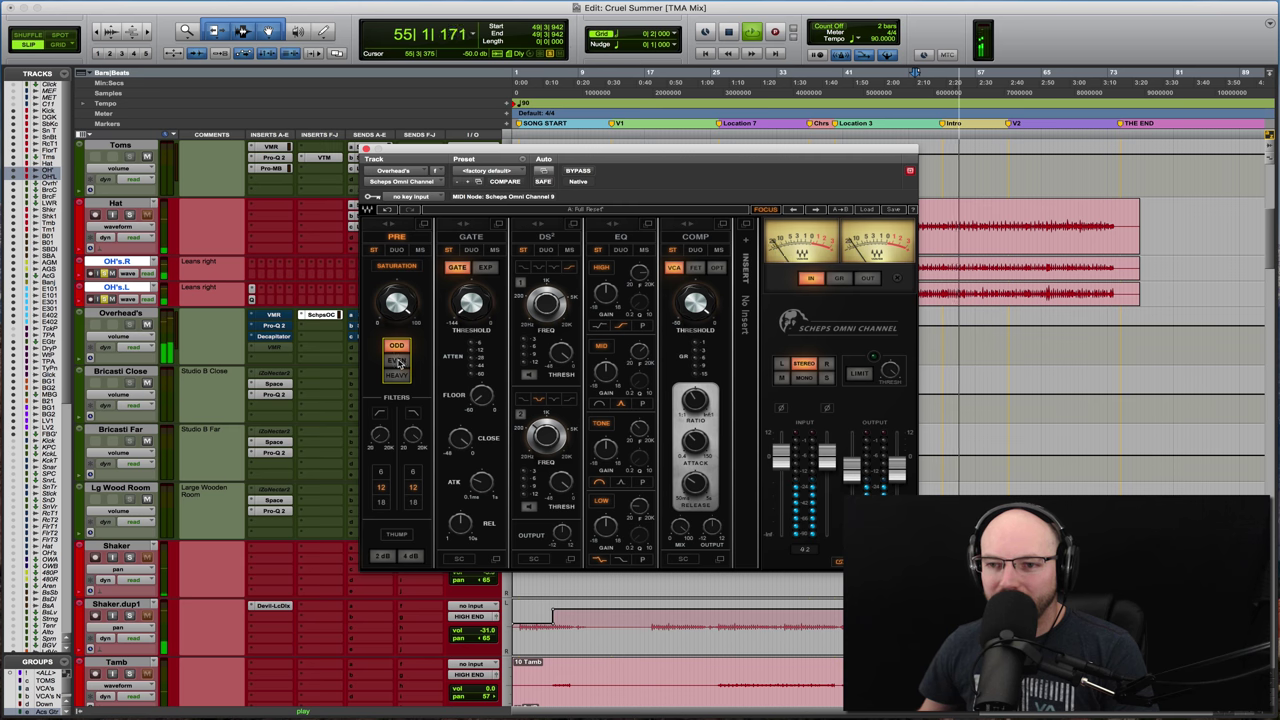
{"action": "left_click", "coordinate": [398, 361]}
{"action": "left_click", "coordinate": [398, 376]}
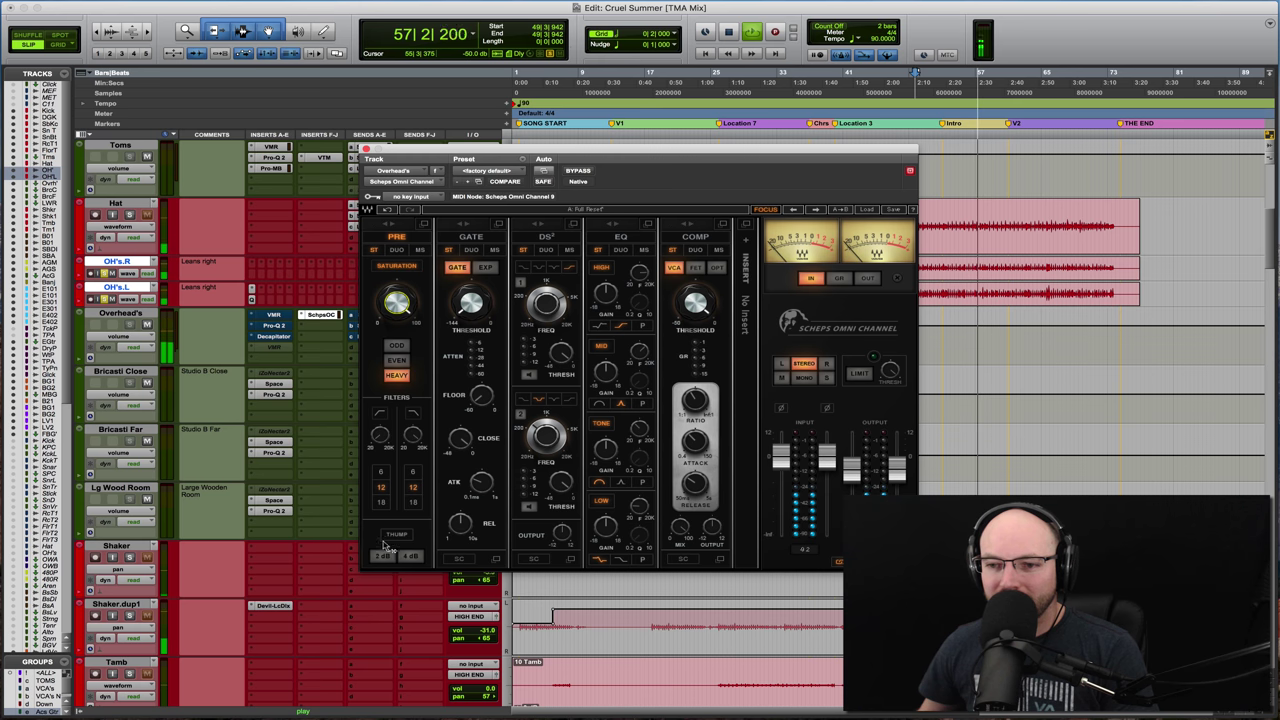
Step: Add a 4 dB Thump boost, compare it off and on, and settle on Heavy saturation
{"action": "left_click", "coordinate": [382, 554]}
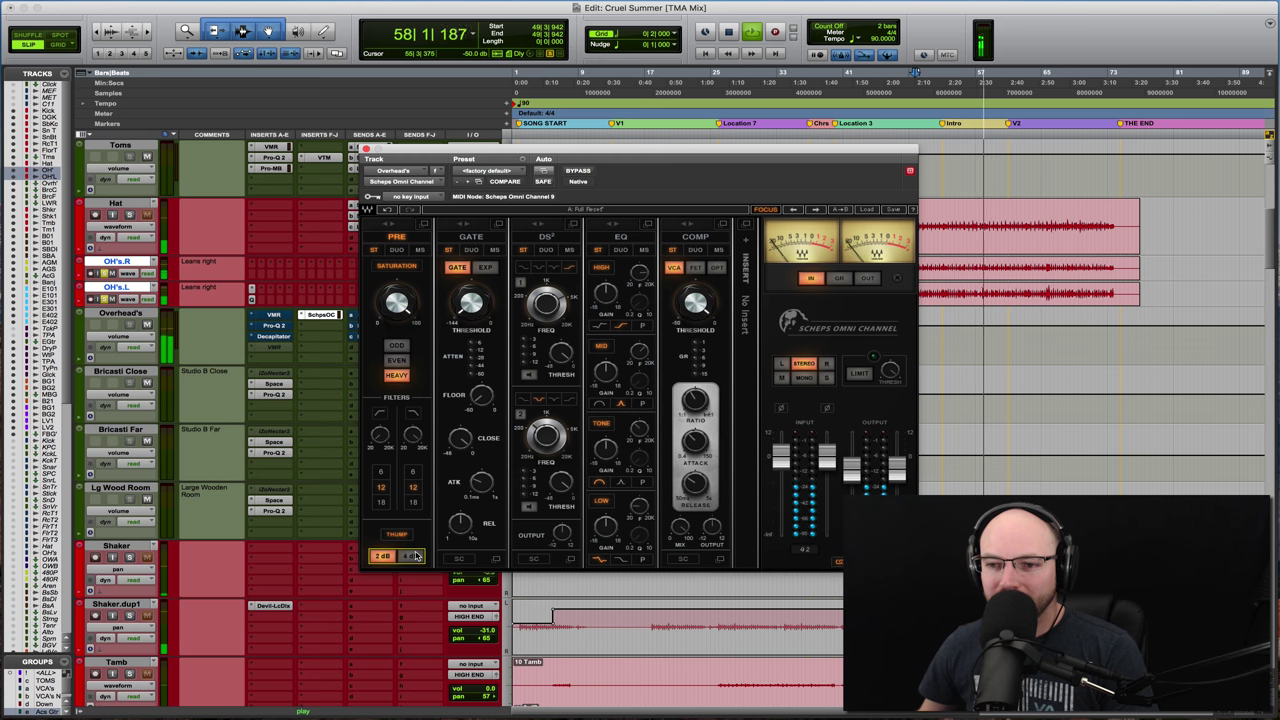
{"action": "left_click", "coordinate": [412, 556]}
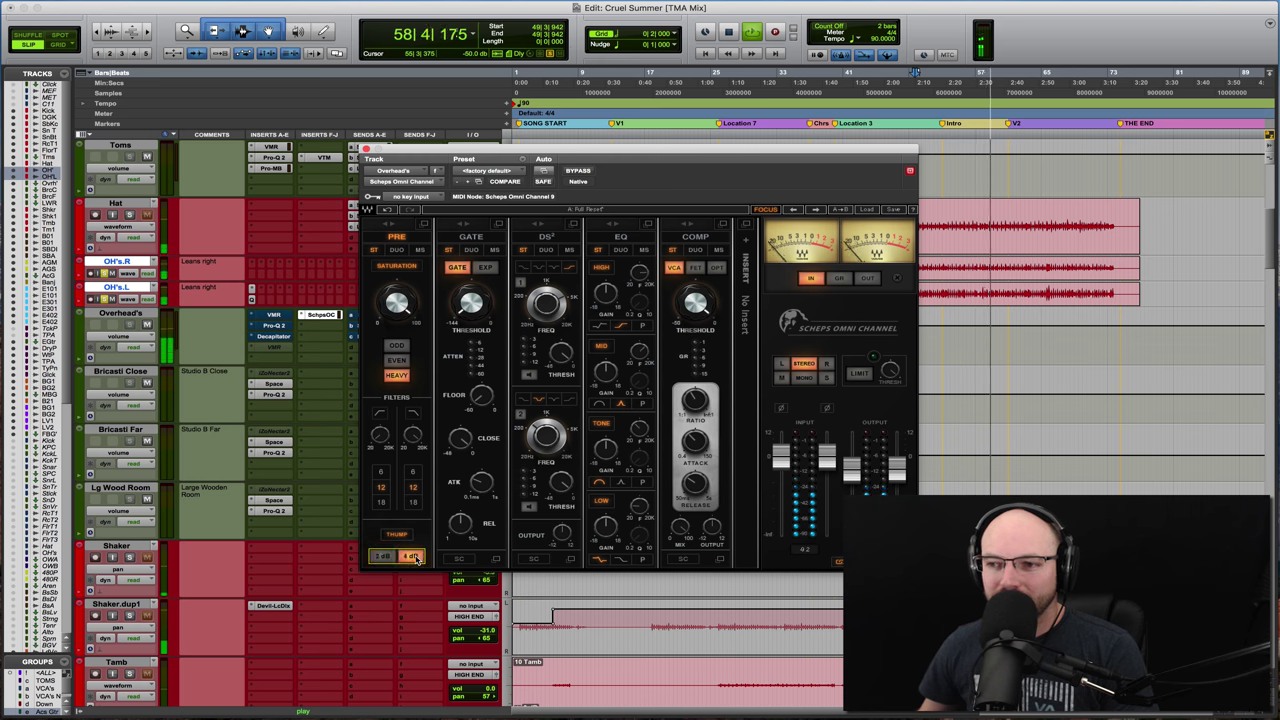
{"action": "left_click", "coordinate": [403, 540]}
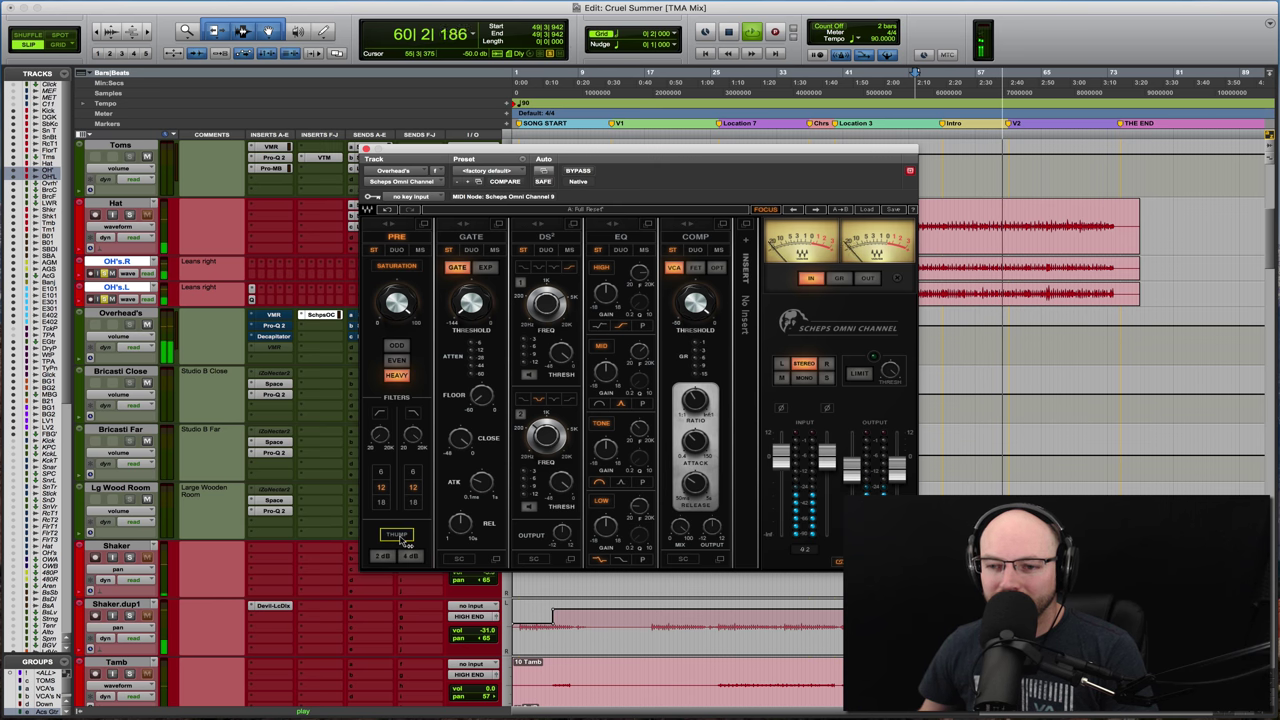
{"action": "left_click", "coordinate": [400, 538]}
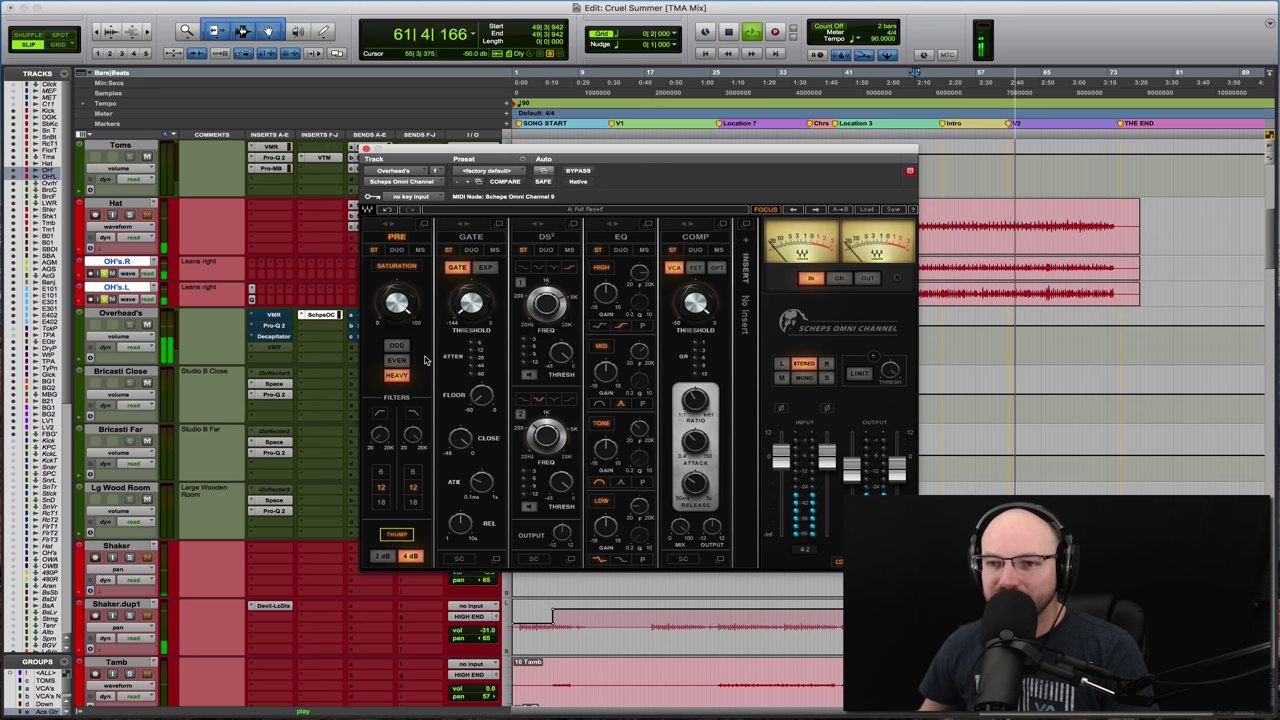
{"action": "left_click", "coordinate": [412, 370]}
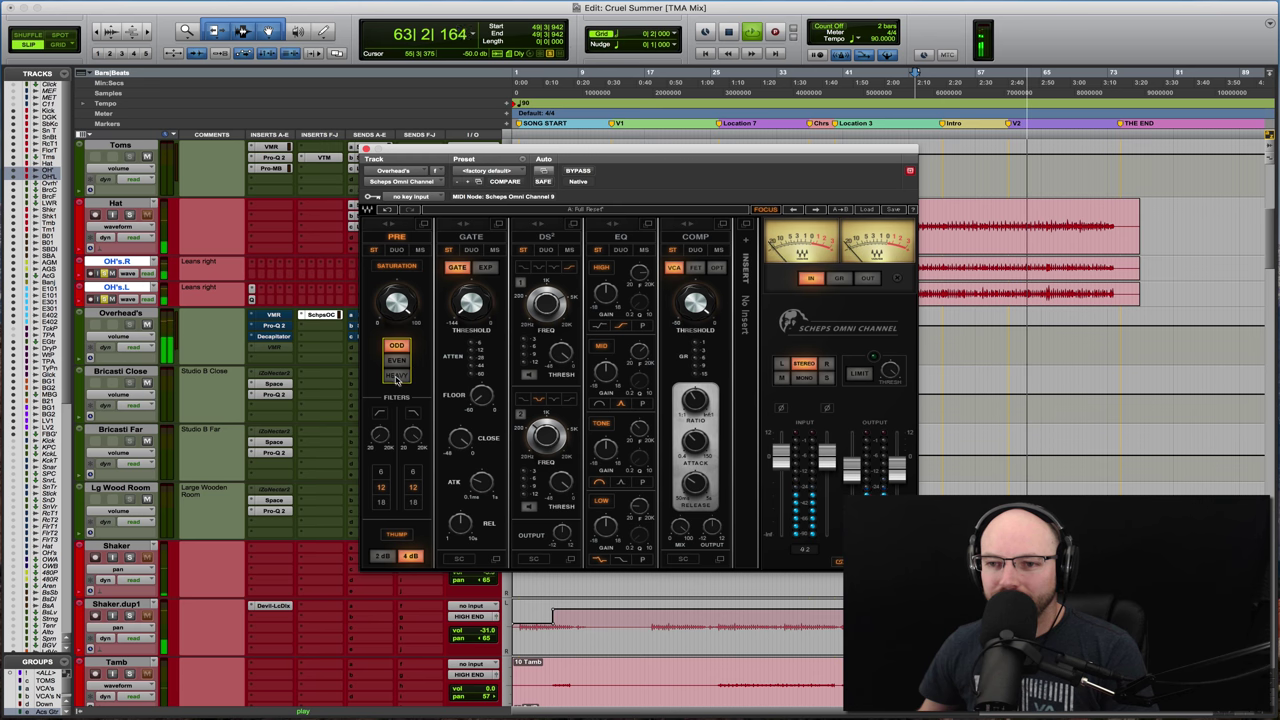
{"action": "left_click", "coordinate": [398, 376]}
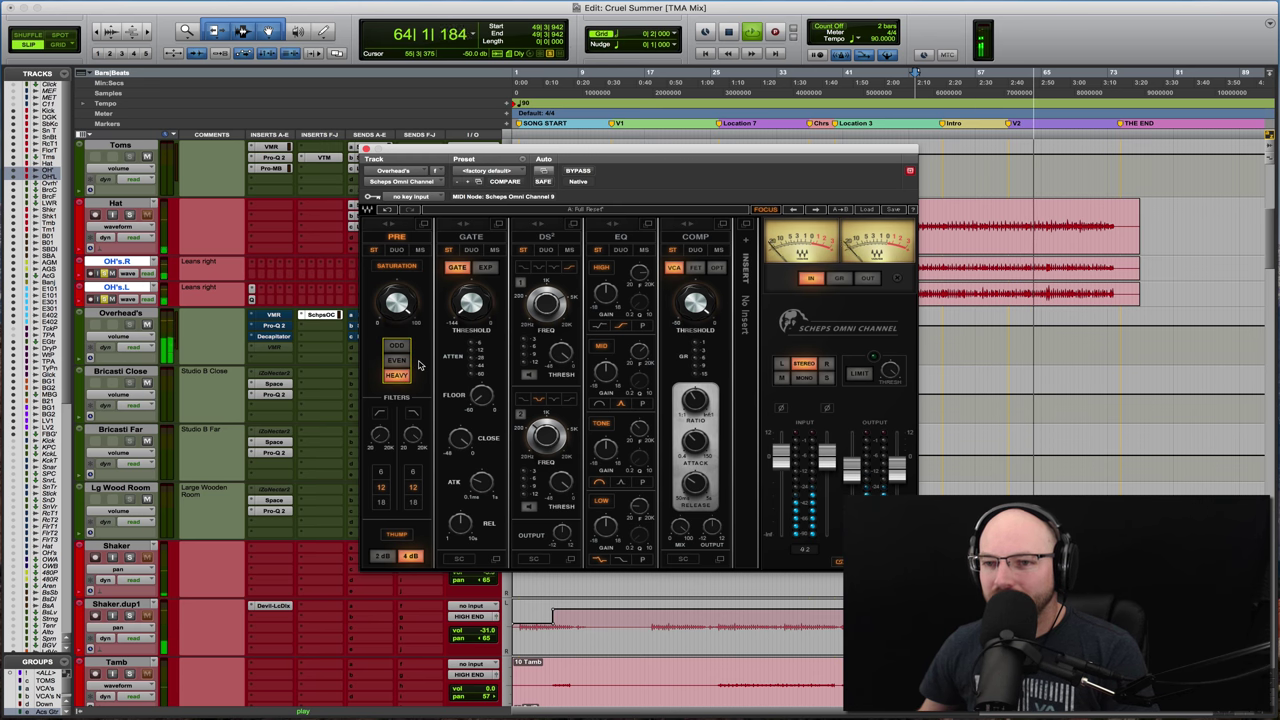
{"action": "key", "text": "space"}
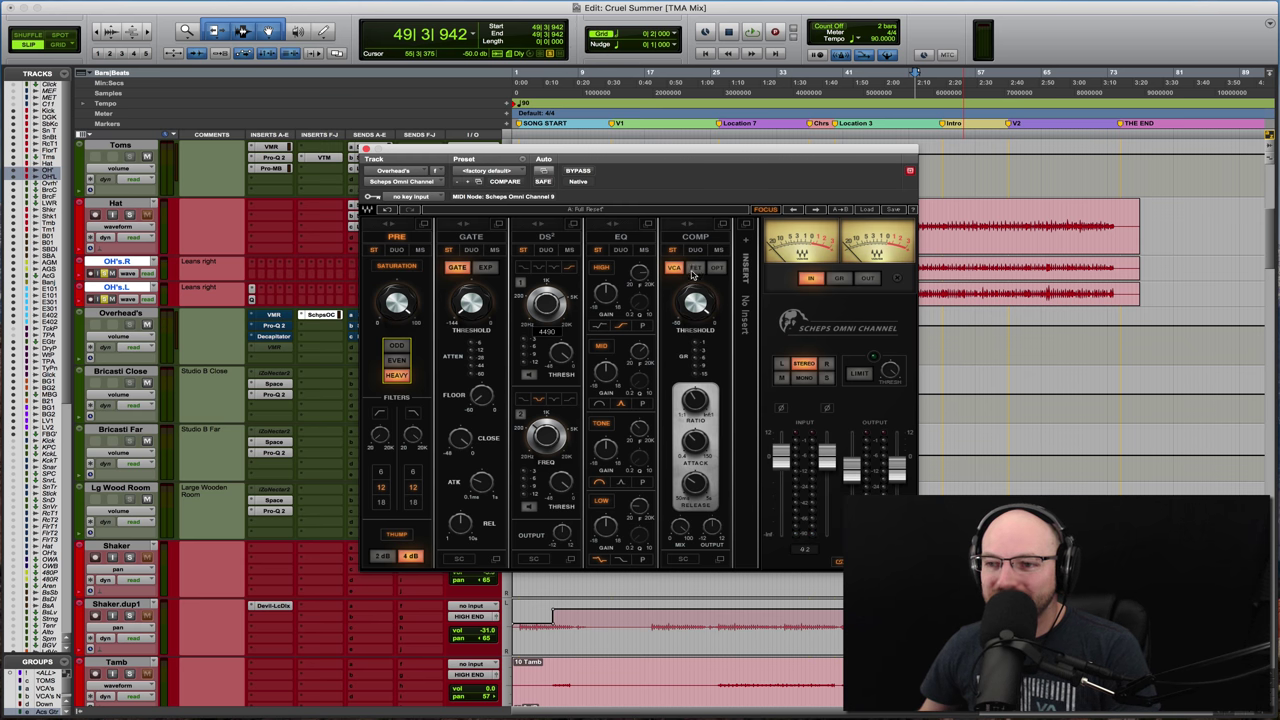
Step: Set the compressor threshold to -20.34, ratio above 4:1 and mix near 45
{"action": "key", "text": "space"}
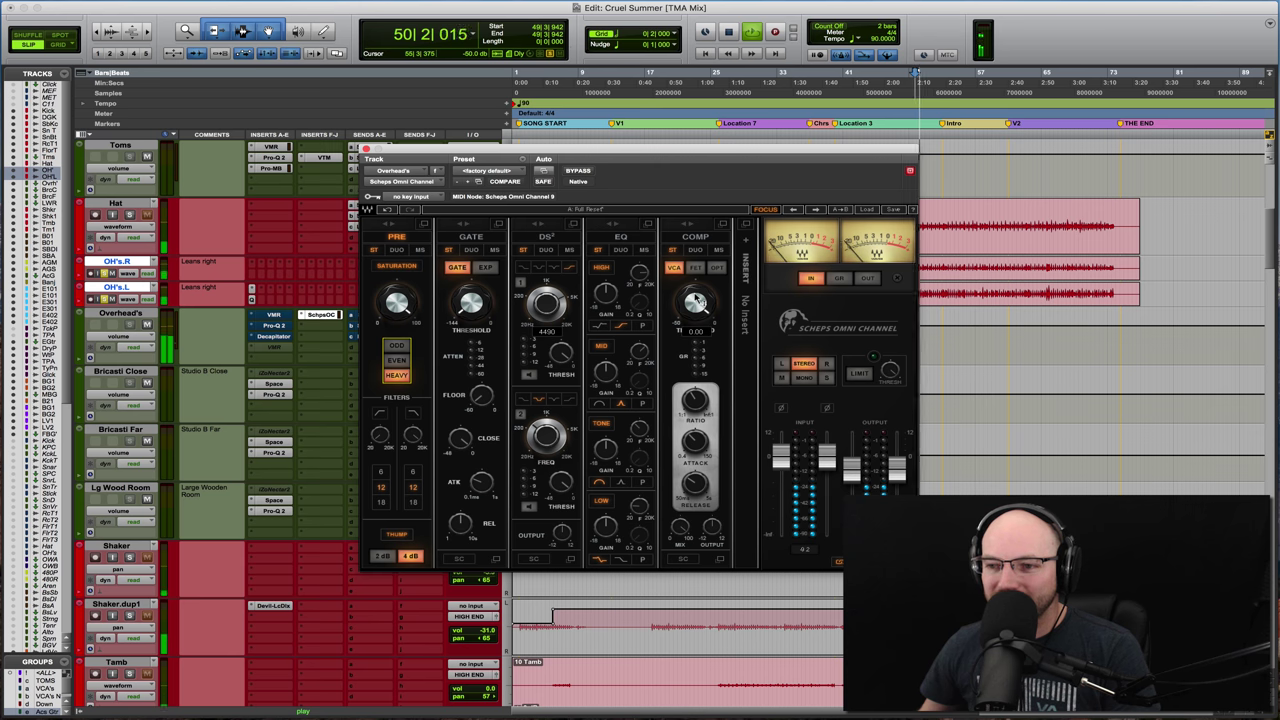
{"action": "left_click_drag", "start_coordinate": [696, 302], "coordinate": [696, 355]}
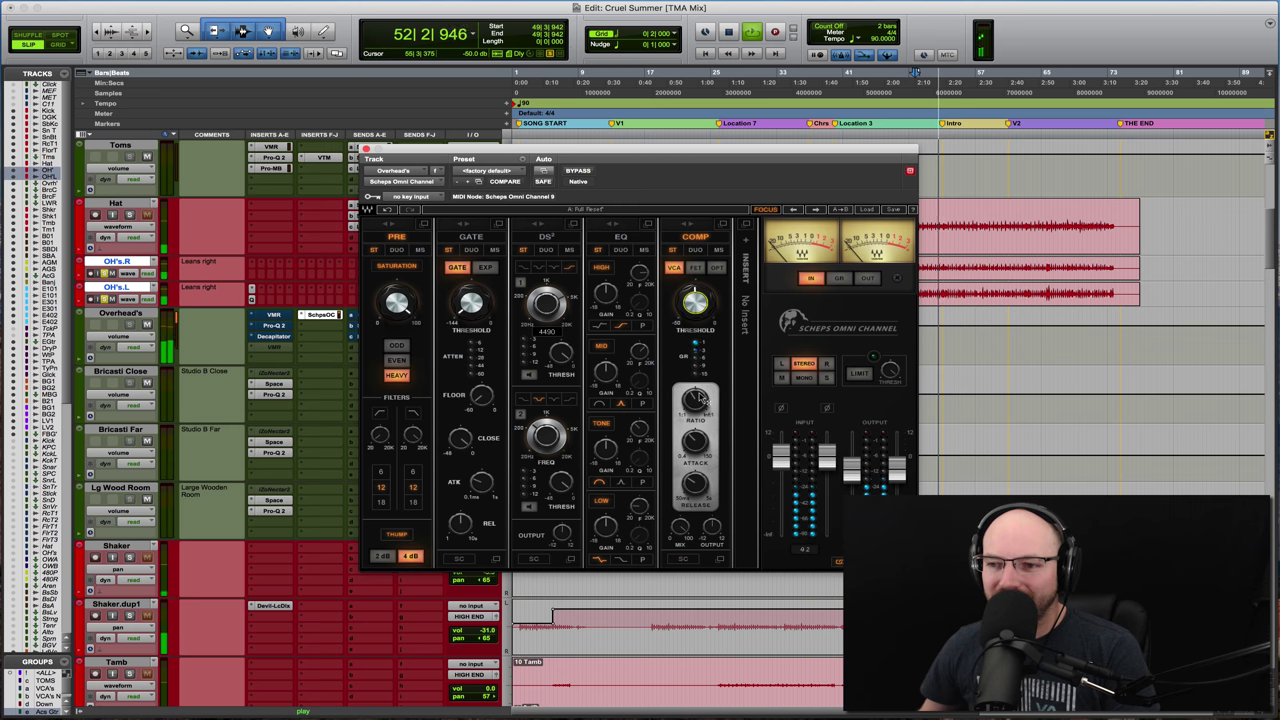
{"action": "mouse_move", "coordinate": [696, 400]}
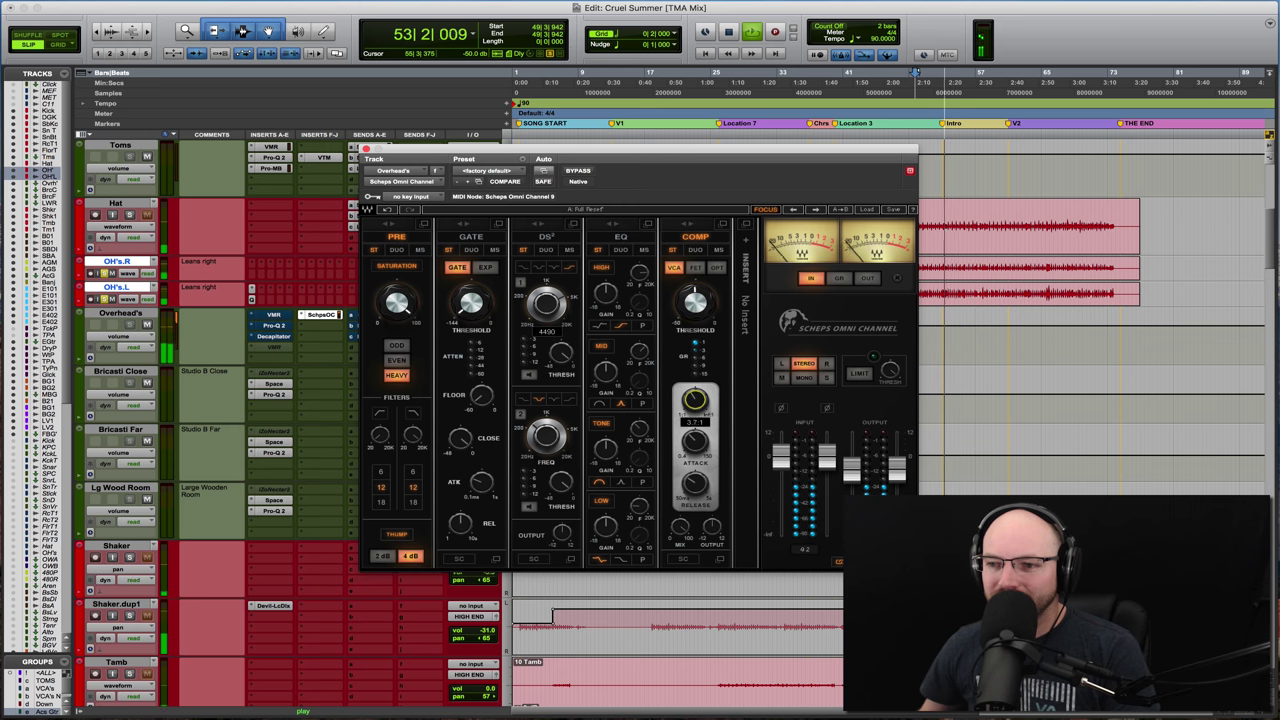
{"action": "left_click_drag", "start_coordinate": [696, 400], "coordinate": [724, 415]}
{"action": "mouse_move", "coordinate": [680, 528]}
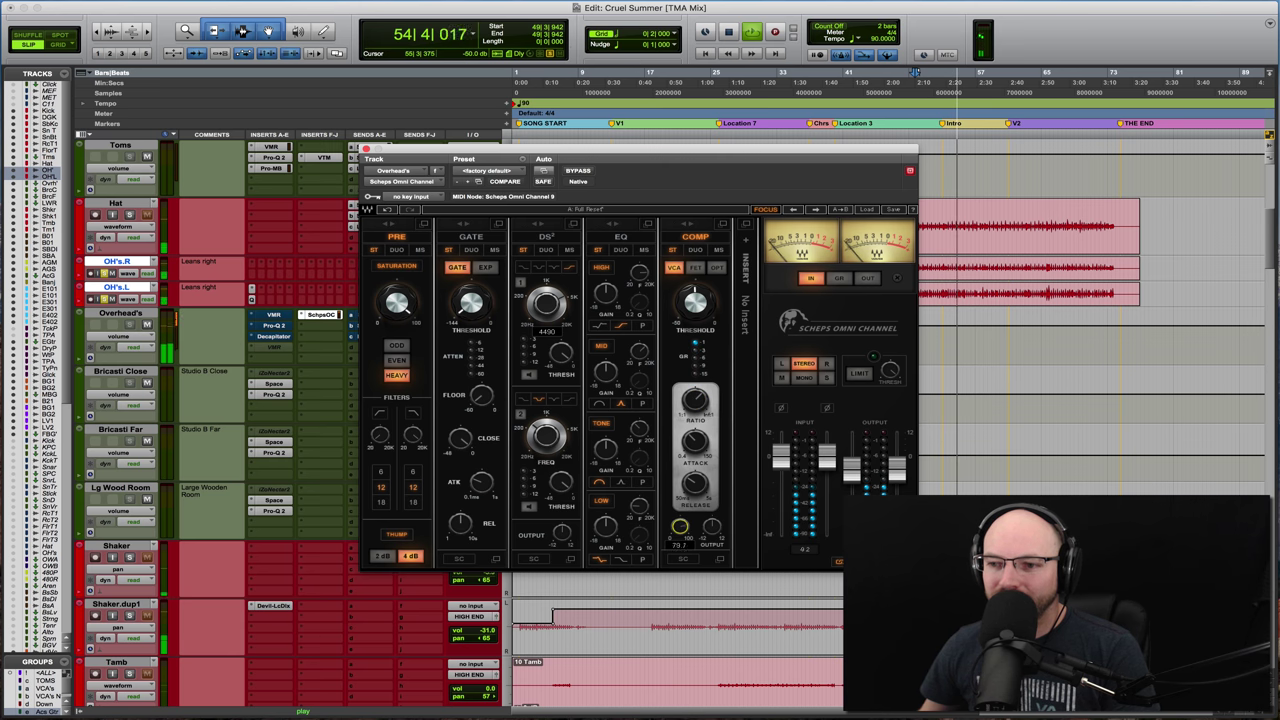
{"action": "left_click_drag", "start_coordinate": [680, 528], "coordinate": [691, 526]}
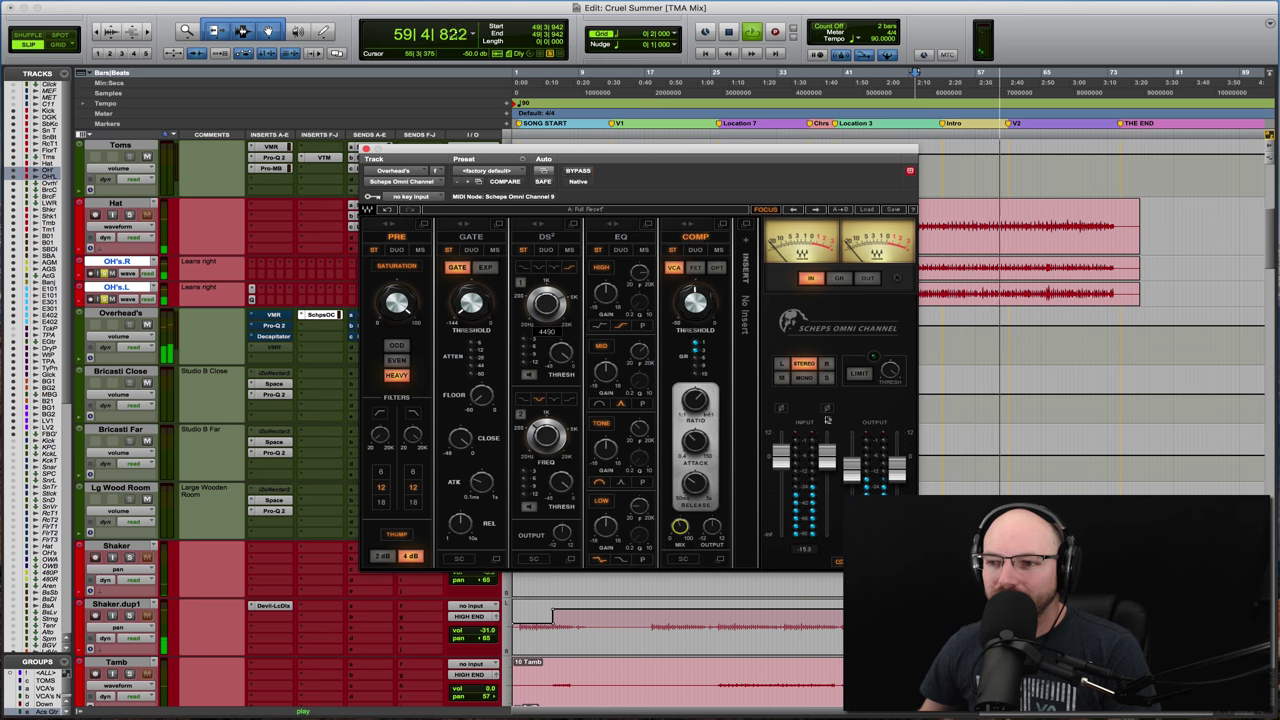
Step: Trim the output and A/B the plugin with bypass, then stop playback
{"action": "left_click_drag", "start_coordinate": [851, 466], "coordinate": [851, 470]}
{"action": "left_click", "coordinate": [578, 171]}
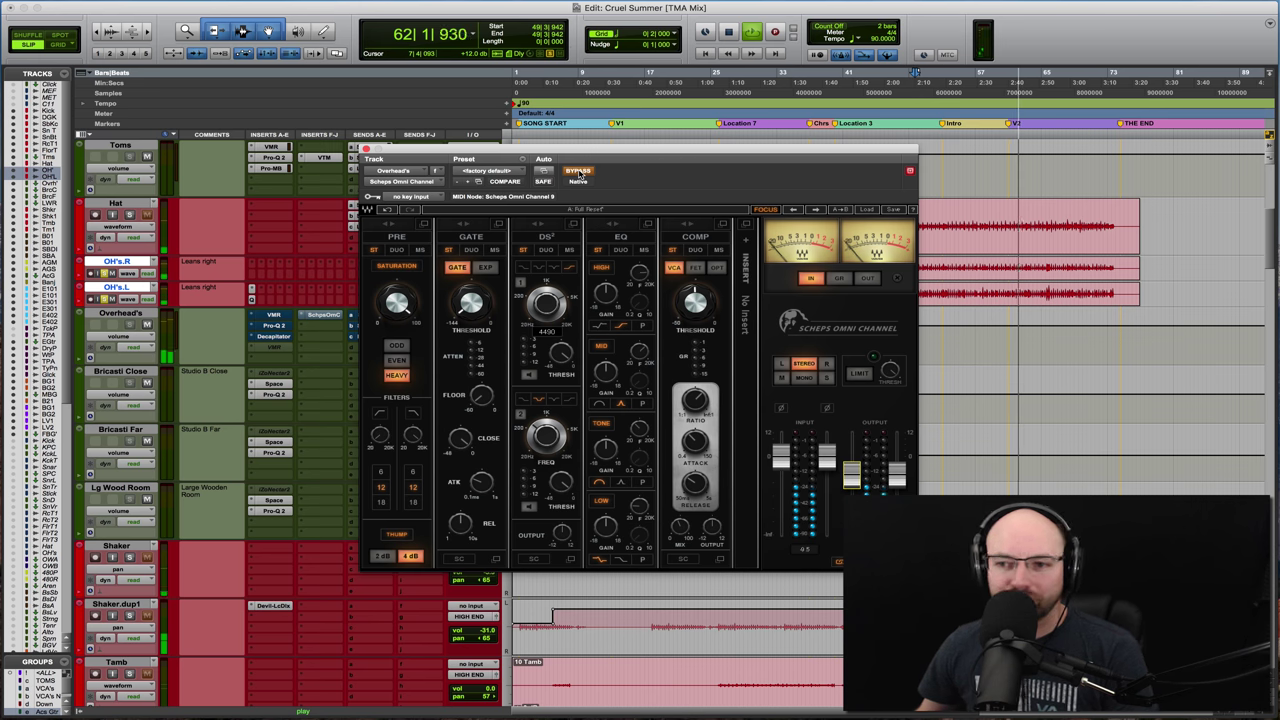
{"action": "left_click", "coordinate": [578, 171]}
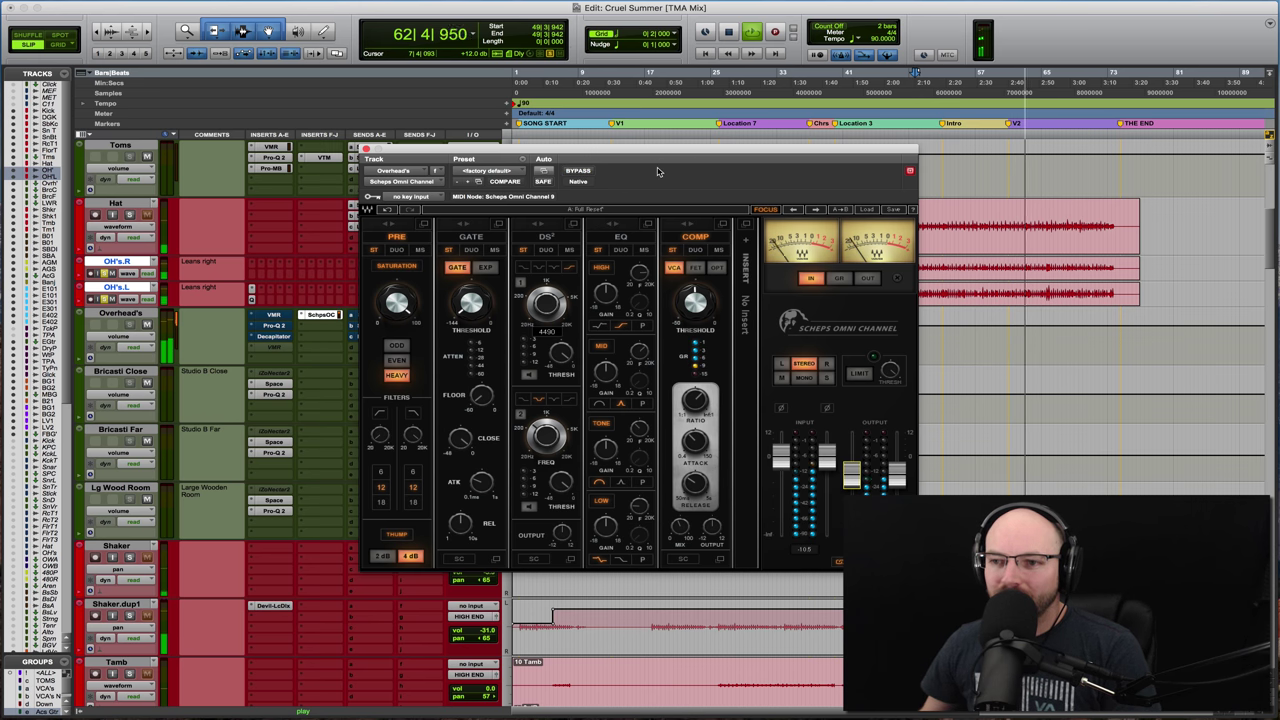
{"action": "key", "text": "space"}
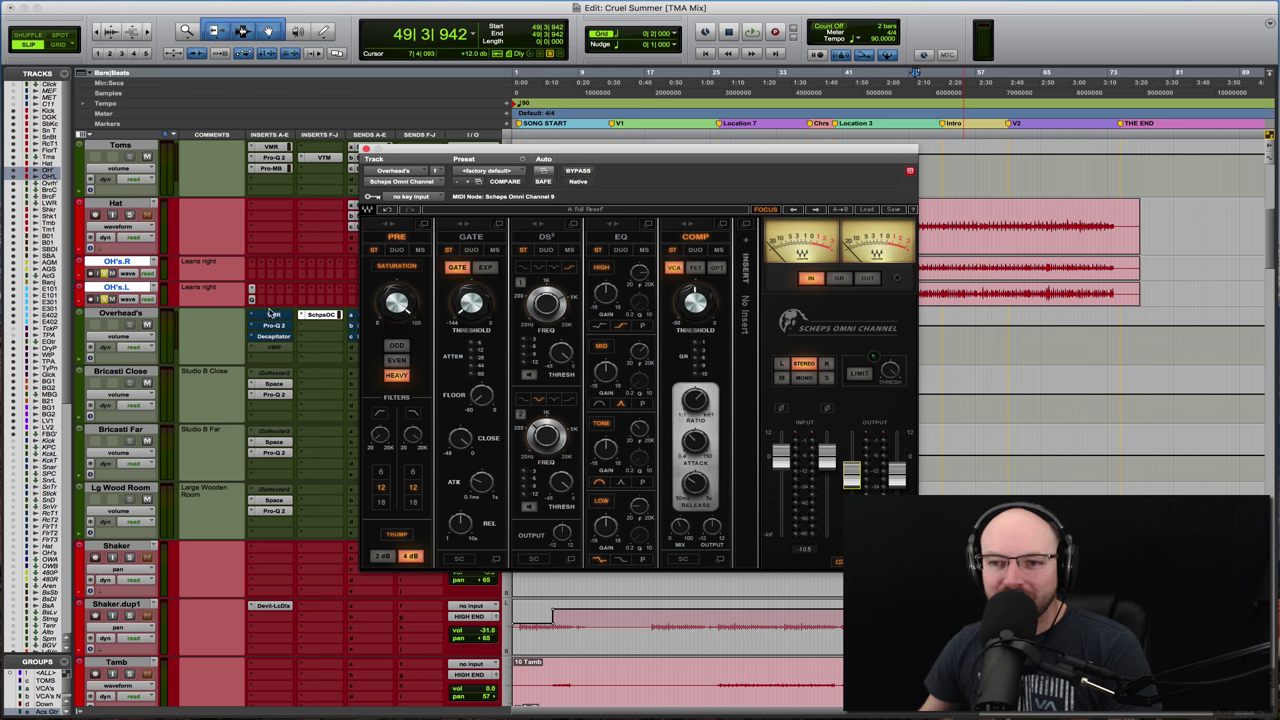
Step: Raise the EQ High gain to about 2.5 dB while the overheads play
{"action": "key", "text": "space"}
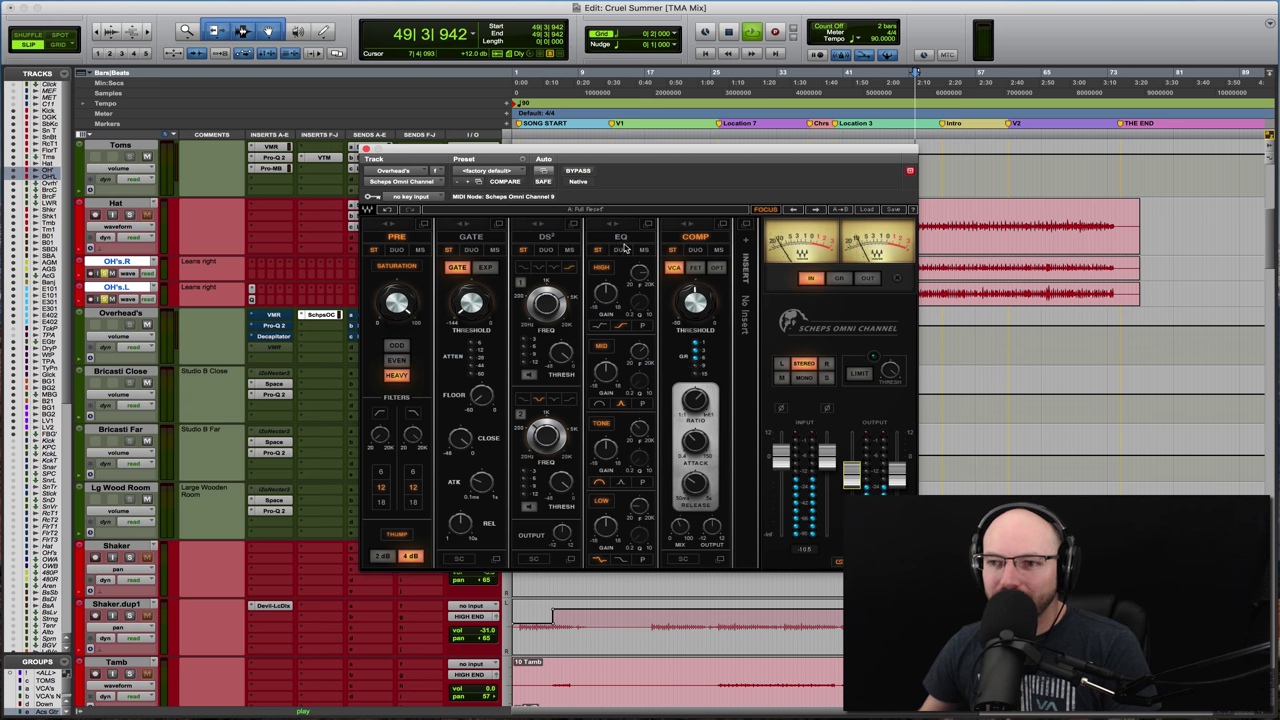
{"action": "key", "text": "space"}
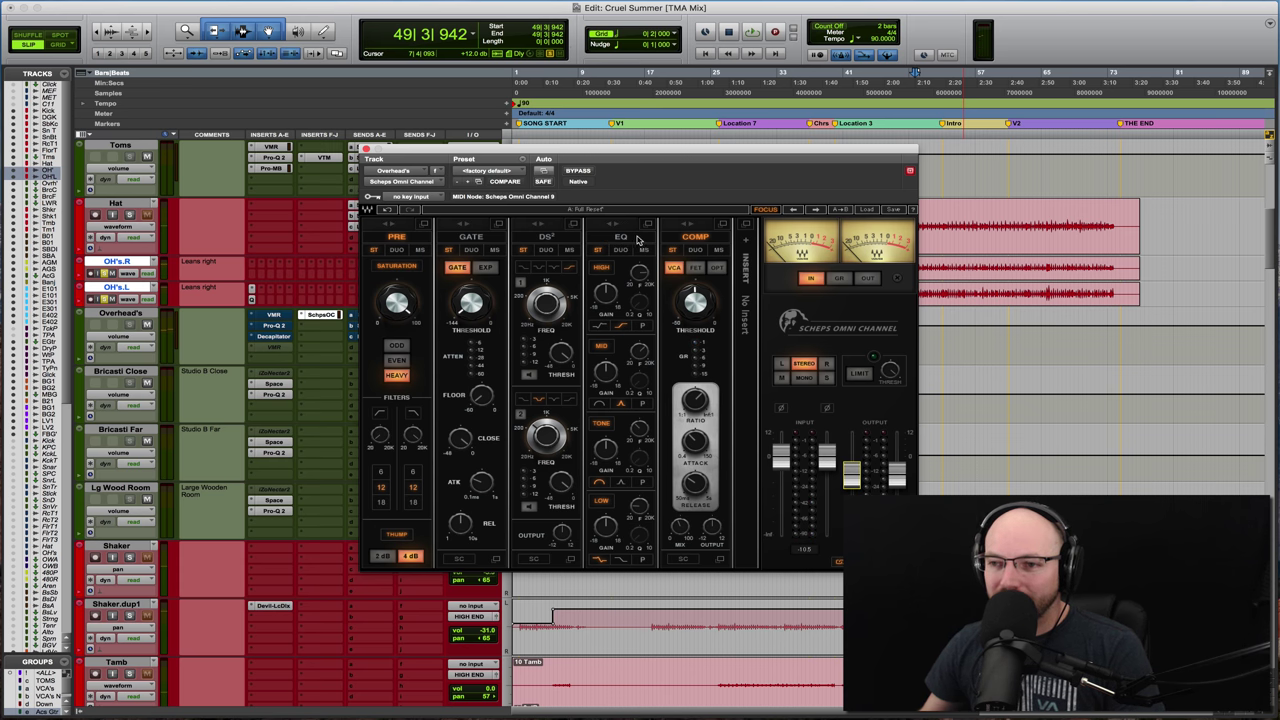
{"action": "key", "text": "space"}
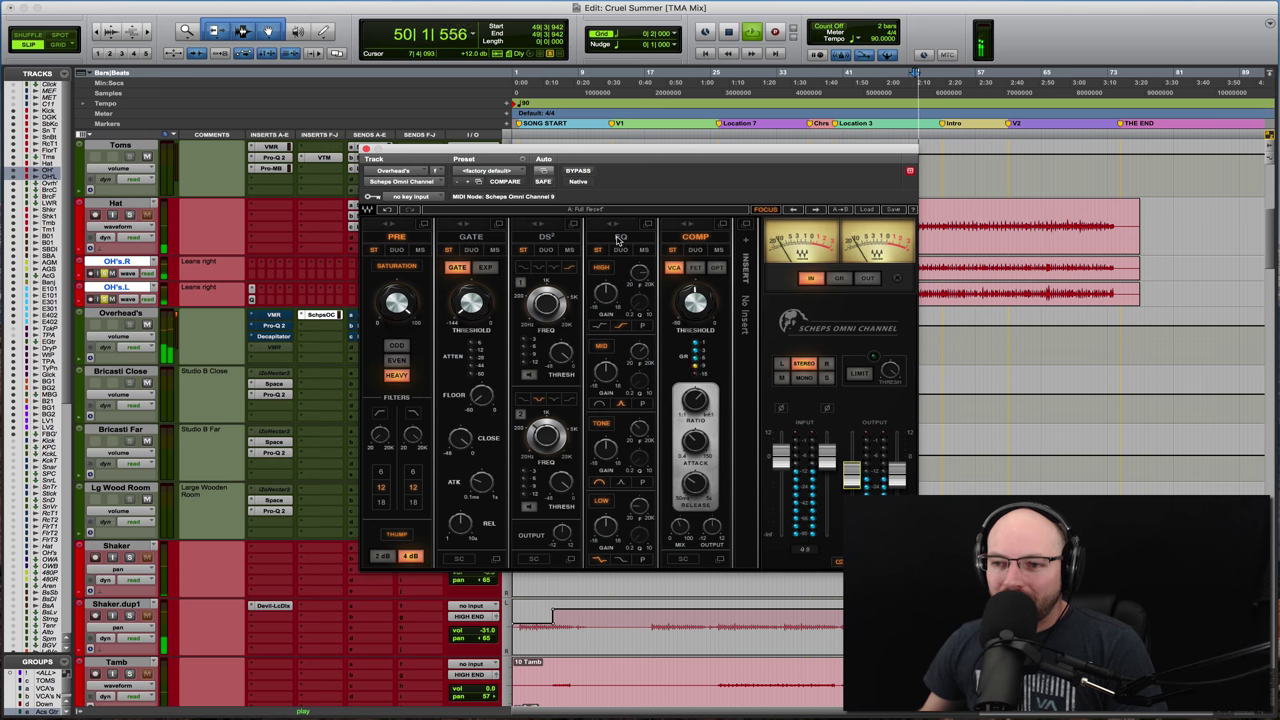
{"action": "mouse_move", "coordinate": [605, 292]}
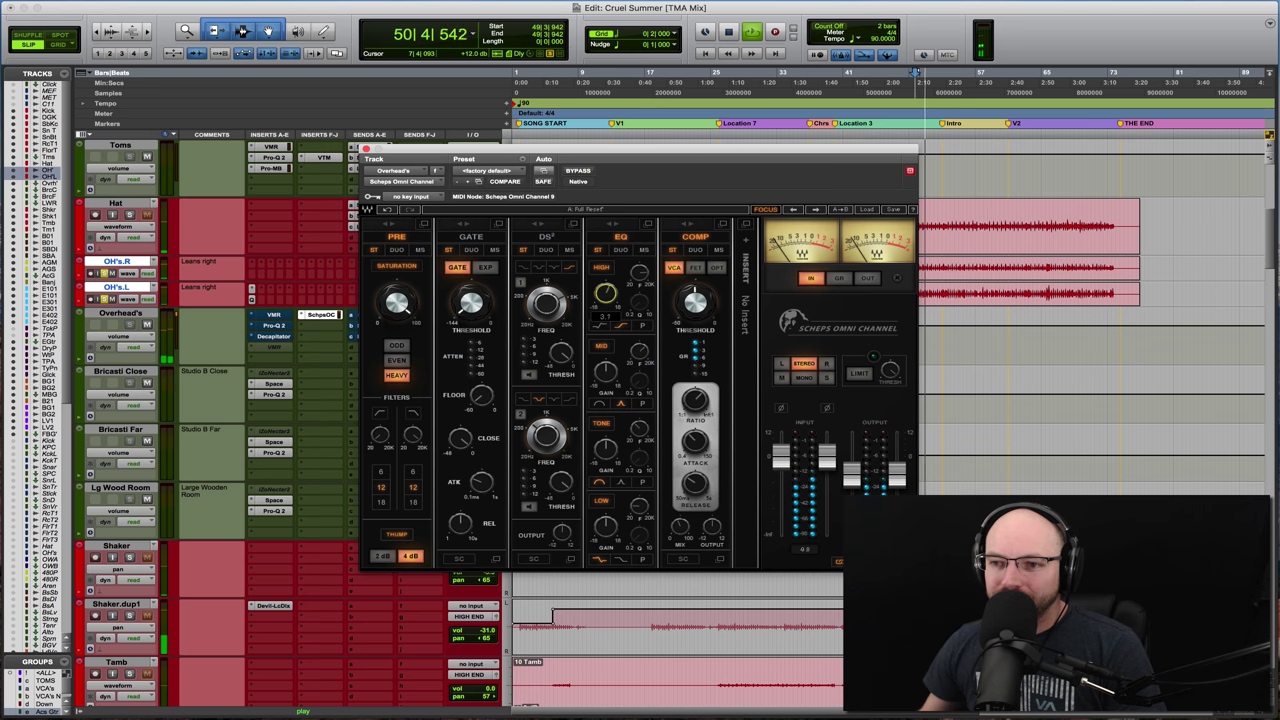
{"action": "scroll", "coordinate": [605, 292], "scroll_direction": "up", "scroll_amount": 5}
{"action": "scroll", "coordinate": [605, 292], "scroll_direction": "down", "scroll_amount": 6}
{"action": "scroll", "coordinate": [605, 292], "scroll_direction": "down", "scroll_amount": 3}
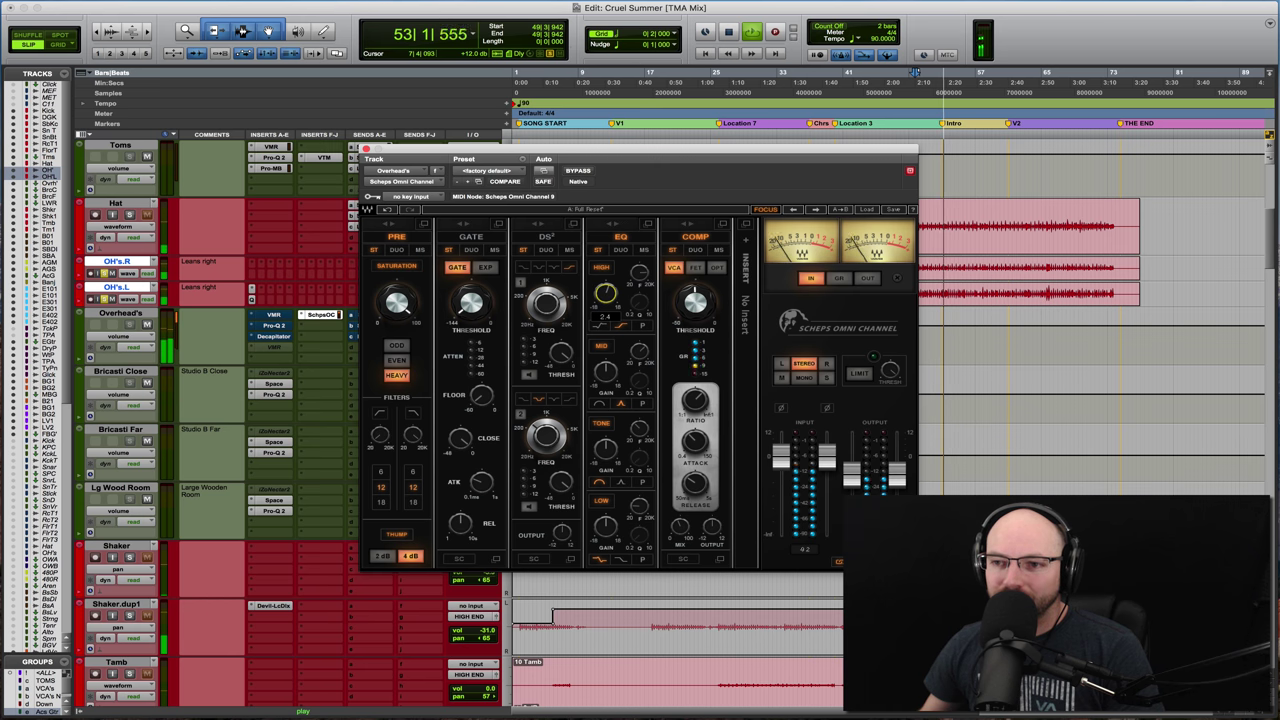
Step: Compare the Scheps Omni Channel bypassed and active, then stop playback
{"action": "left_click", "coordinate": [578, 171]}
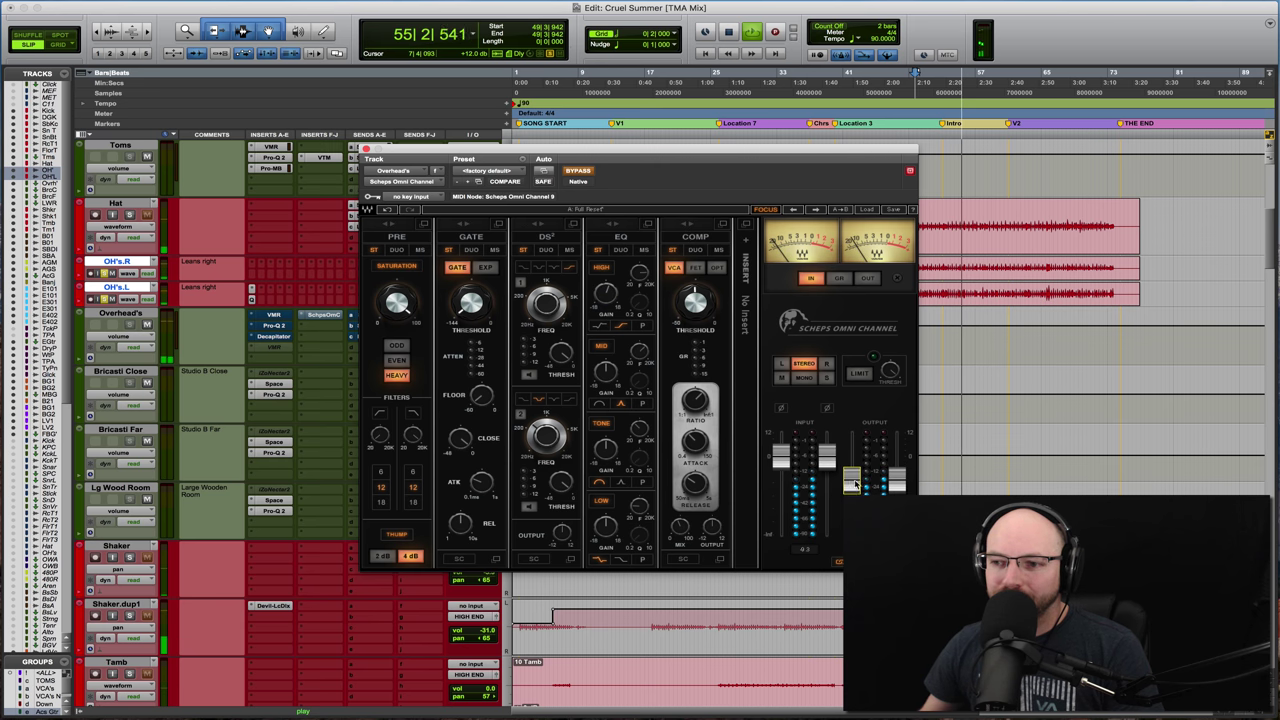
{"action": "left_click", "coordinate": [578, 172]}
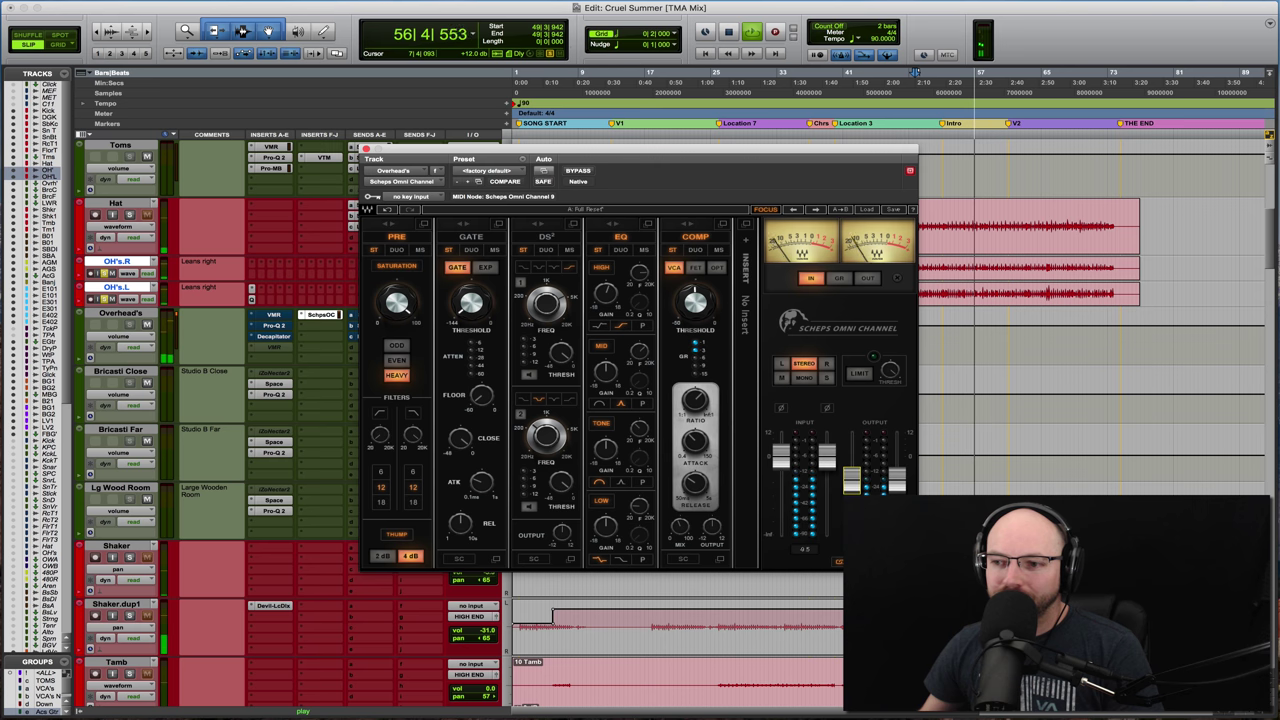
{"action": "key", "text": "space"}
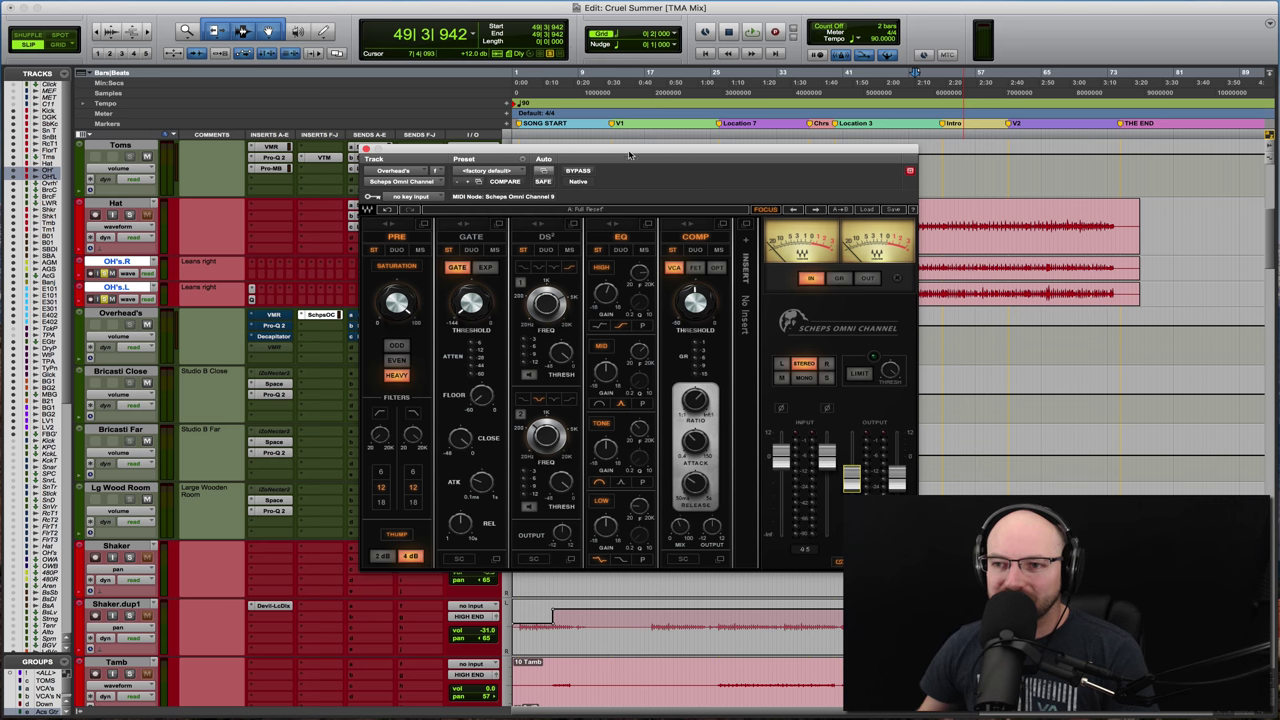
Step: Close the Scheps window and toggle bypass on Scheps and the original Overheads inserts
{"action": "left_click_drag", "start_coordinate": [630, 154], "coordinate": [673, 131]}
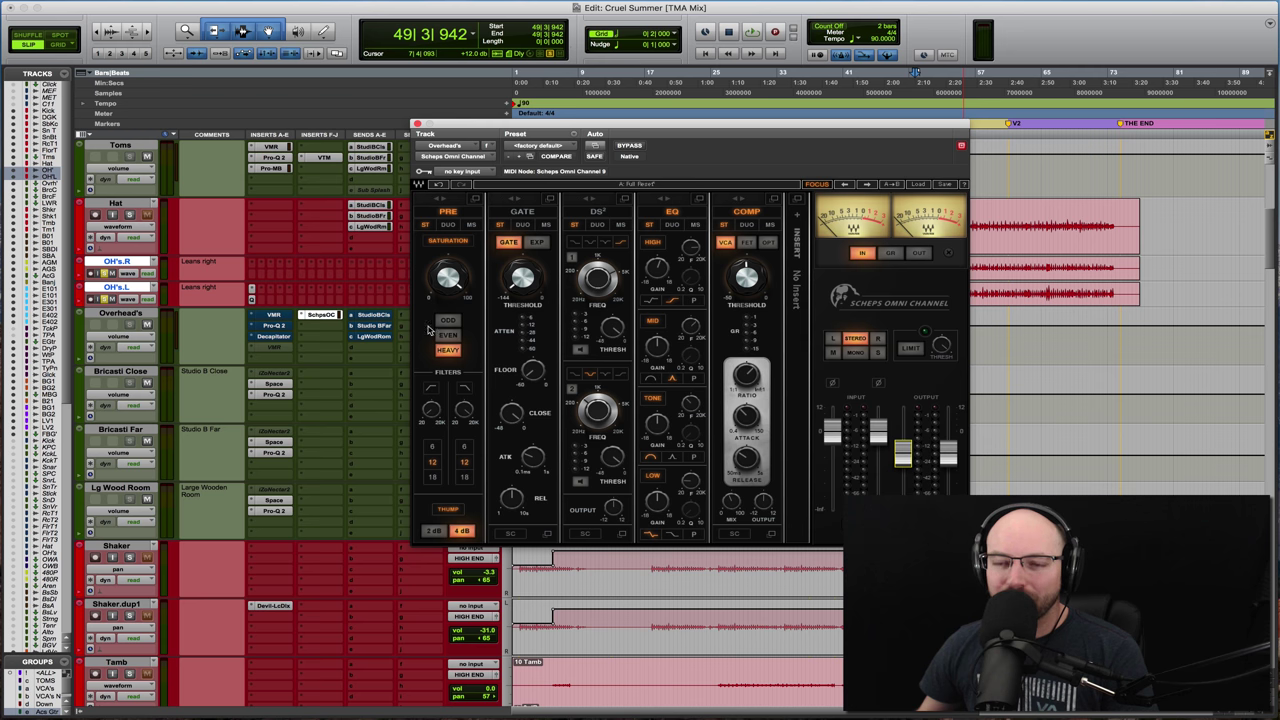
{"action": "left_click", "coordinate": [418, 124]}
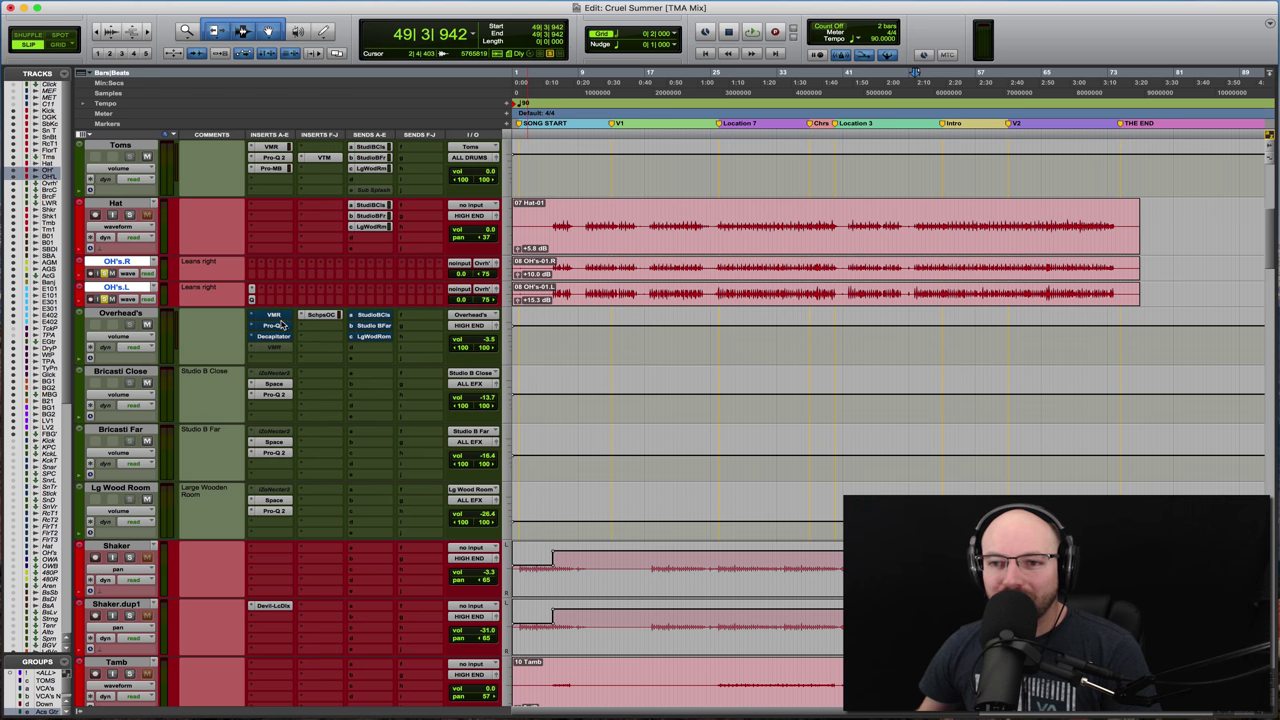
{"action": "left_click", "coordinate": [324, 316]}
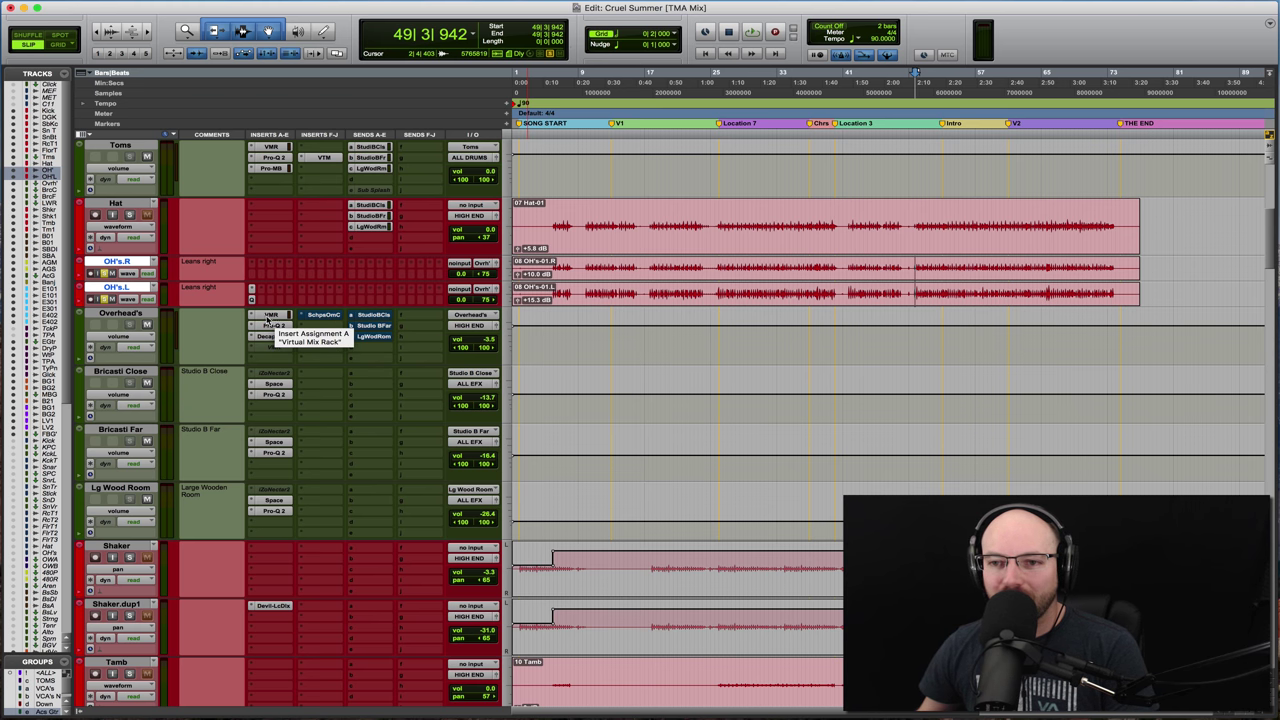
{"action": "left_click", "coordinate": [270, 318]}
Step: Play the original VMR, Pro-Q 2 and Decapitator chain with the Decapitator re-activated
{"action": "key", "text": "space"}
{"action": "key", "text": "space"}
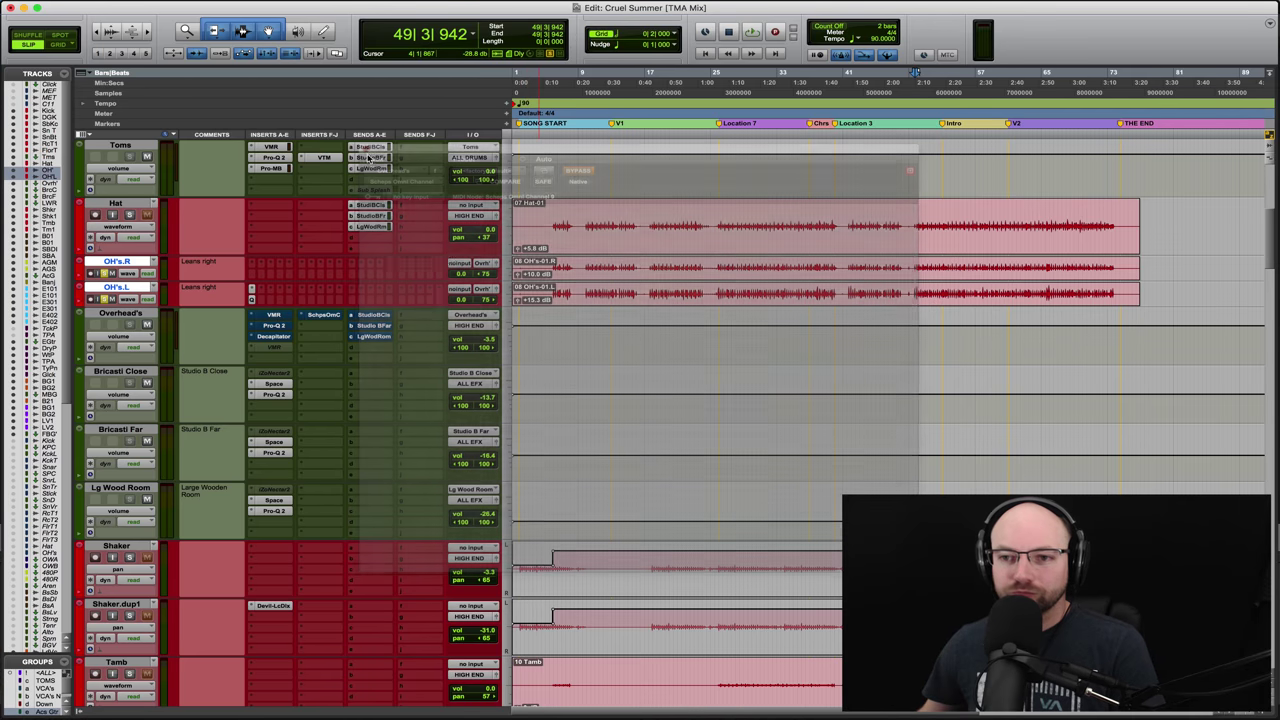
{"action": "key", "text": "space"}
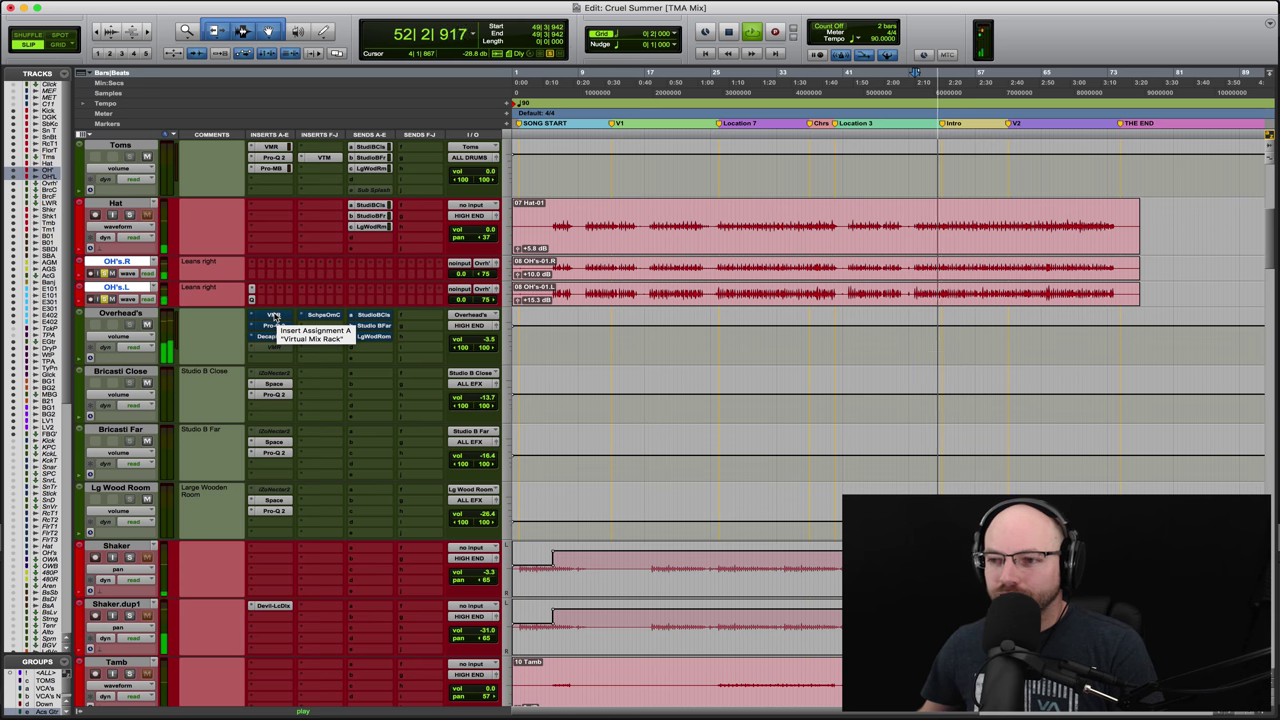
{"action": "key", "text": "space"}
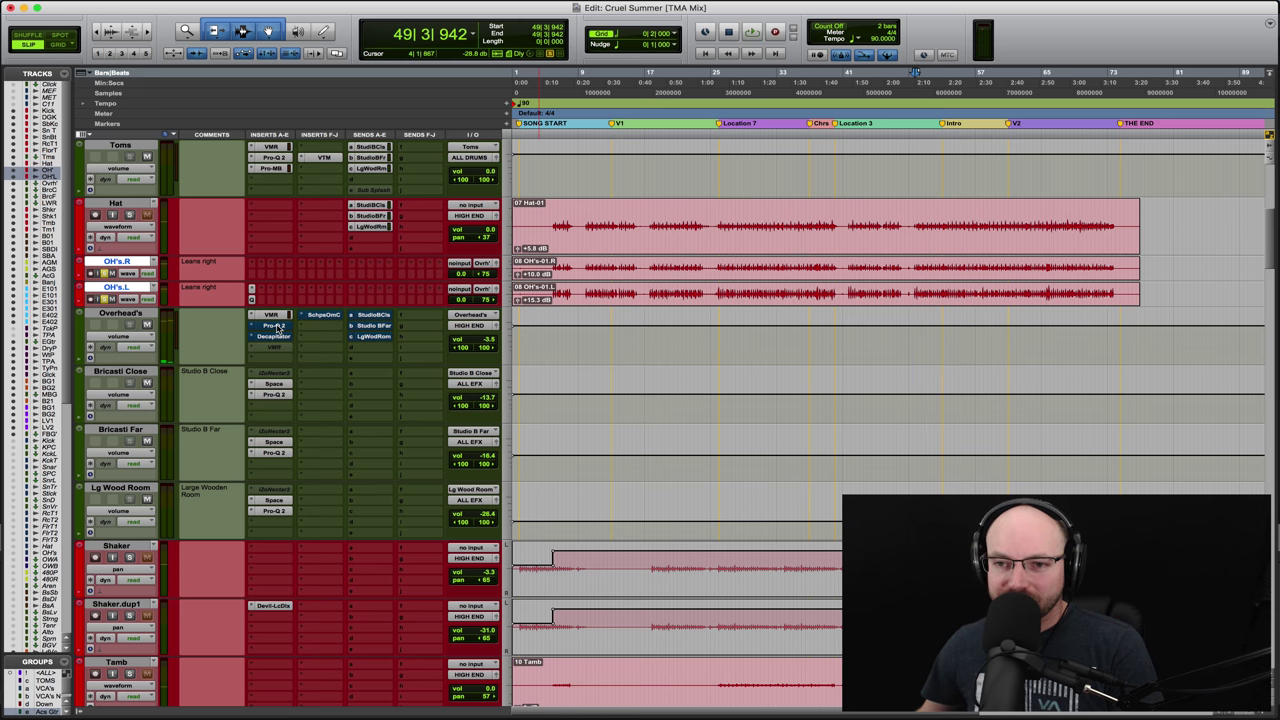
{"action": "left_click", "coordinate": [272, 337], "text": "super"}
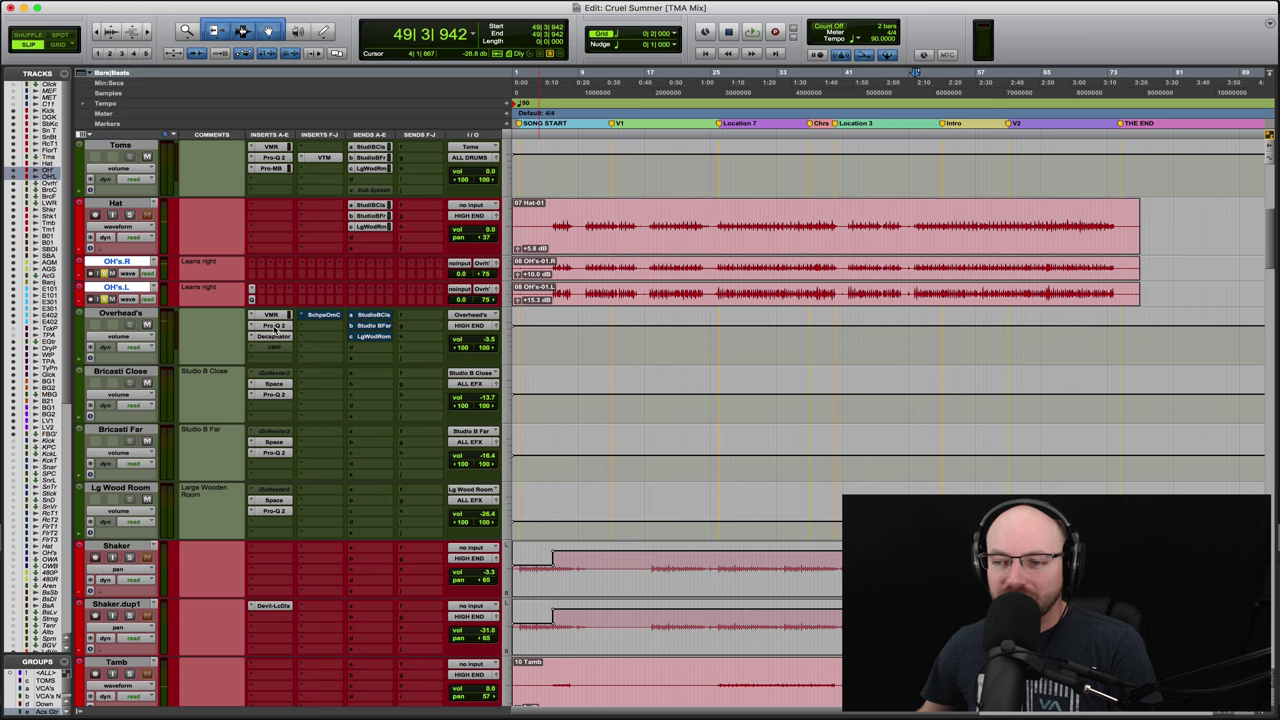
{"action": "key", "text": "space"}
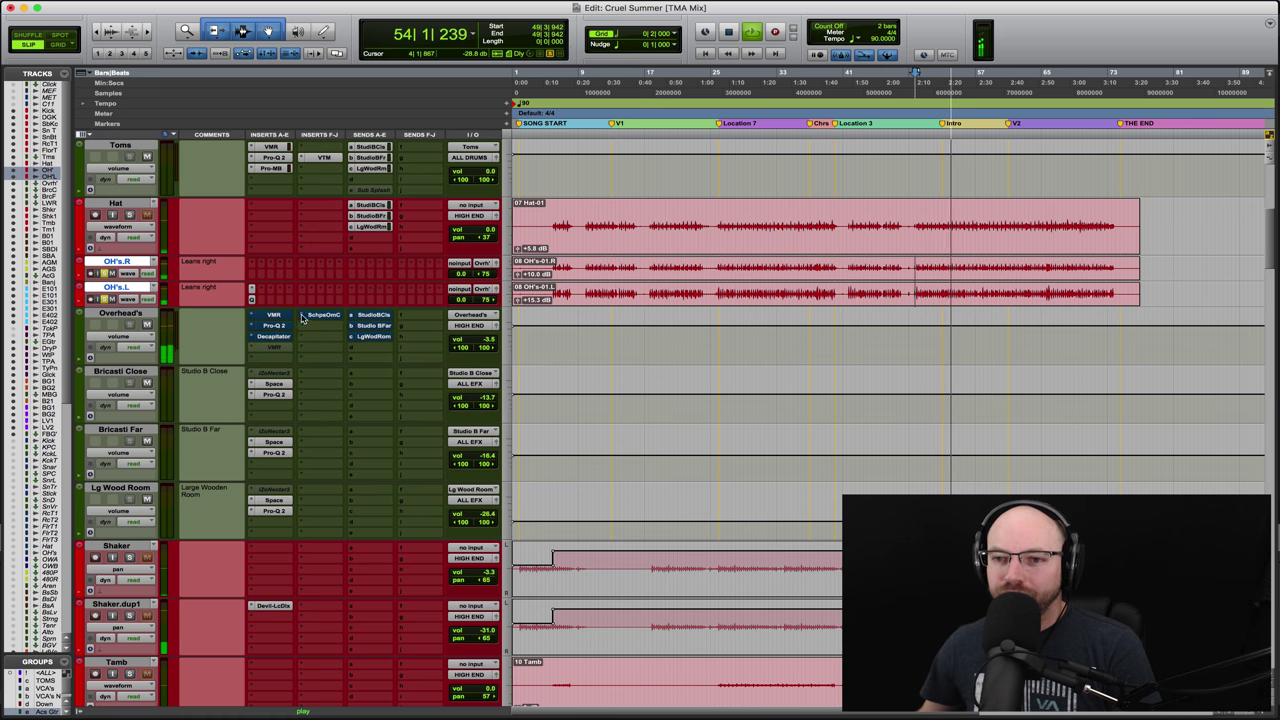
Step: Reopen the Scheps Omni Channel, engage the limiter at about -8.9 threshold and raise the output
{"action": "left_click", "coordinate": [320, 317]}
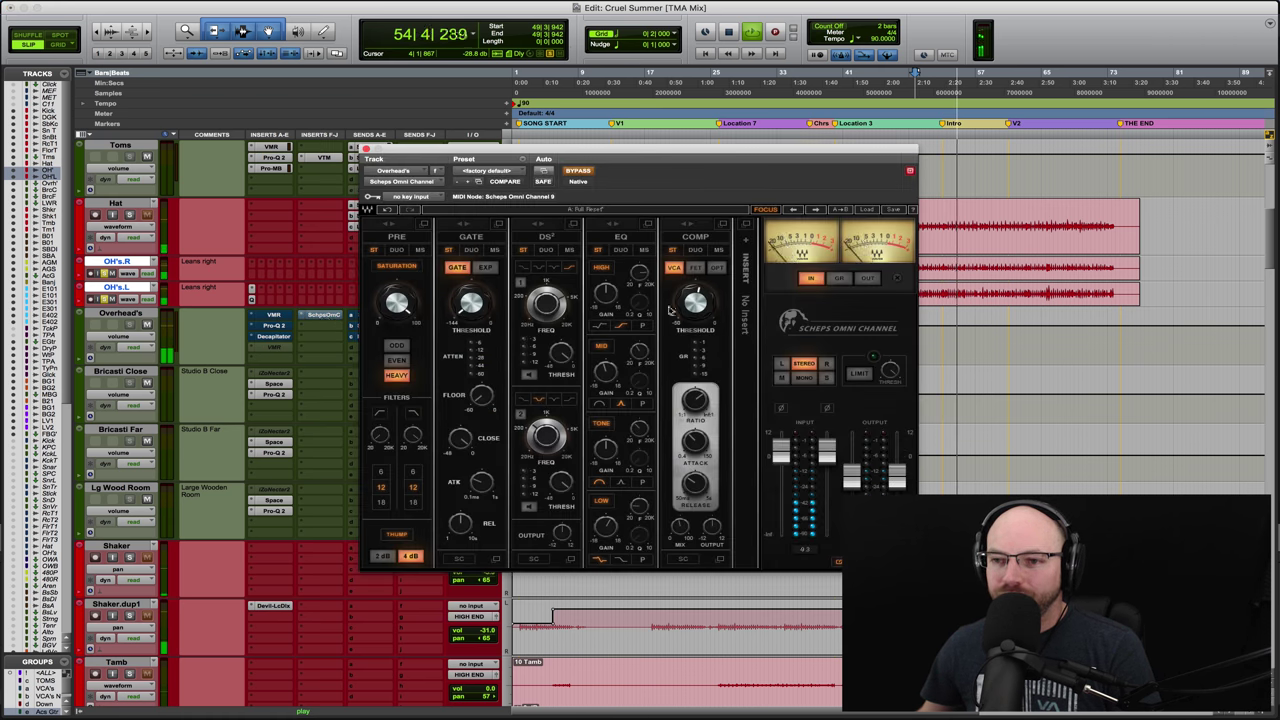
{"action": "left_click_drag", "start_coordinate": [617, 173], "coordinate": [657, 157]}
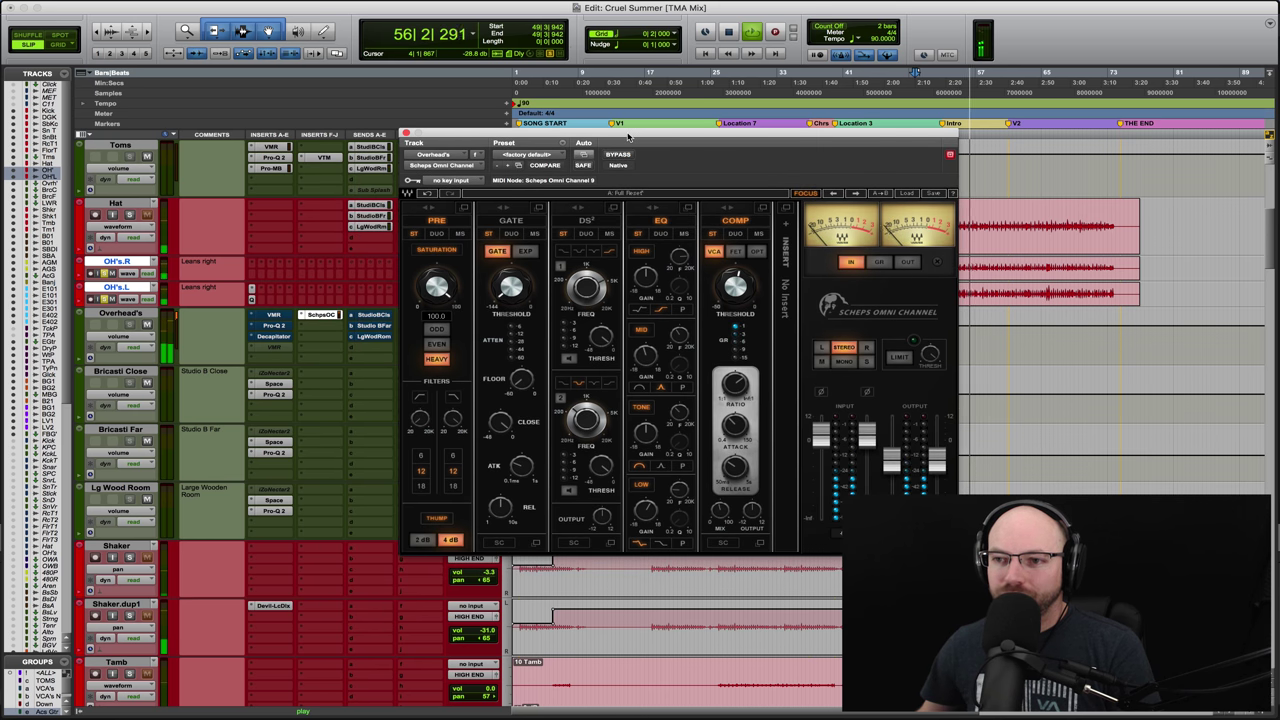
{"action": "left_click_drag", "start_coordinate": [628, 135], "coordinate": [603, 135]}
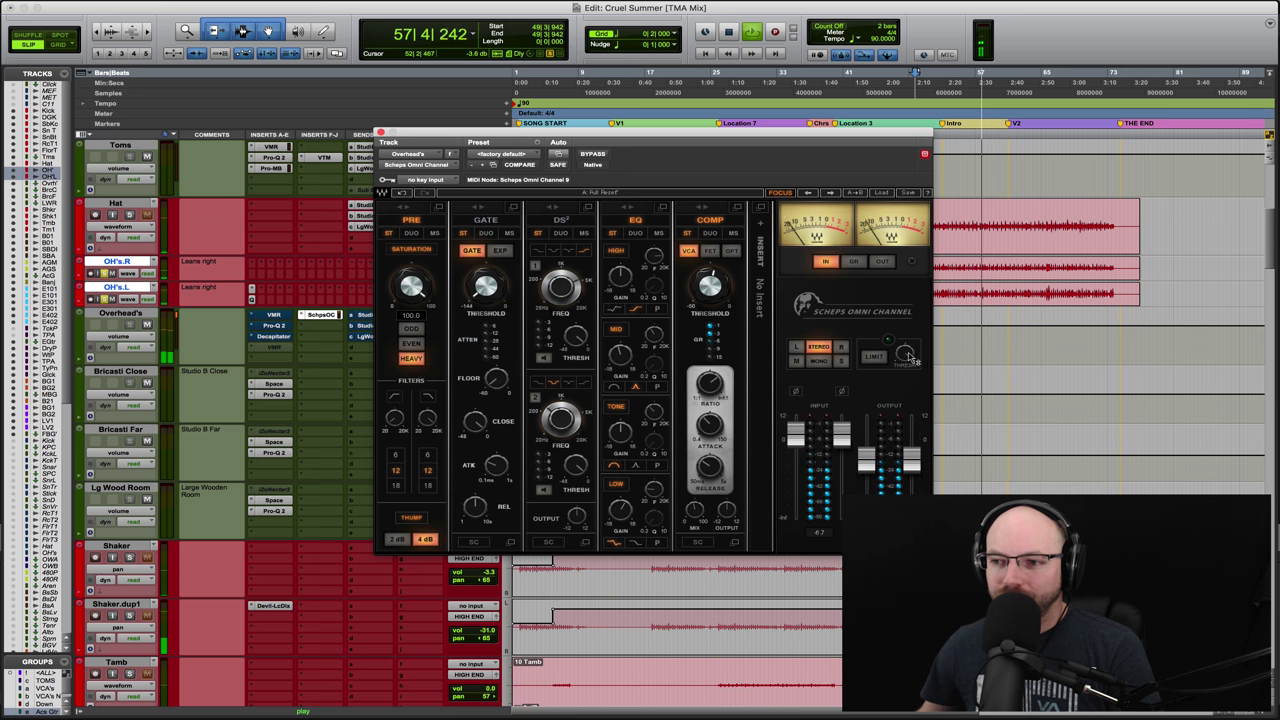
{"action": "left_click", "coordinate": [907, 357]}
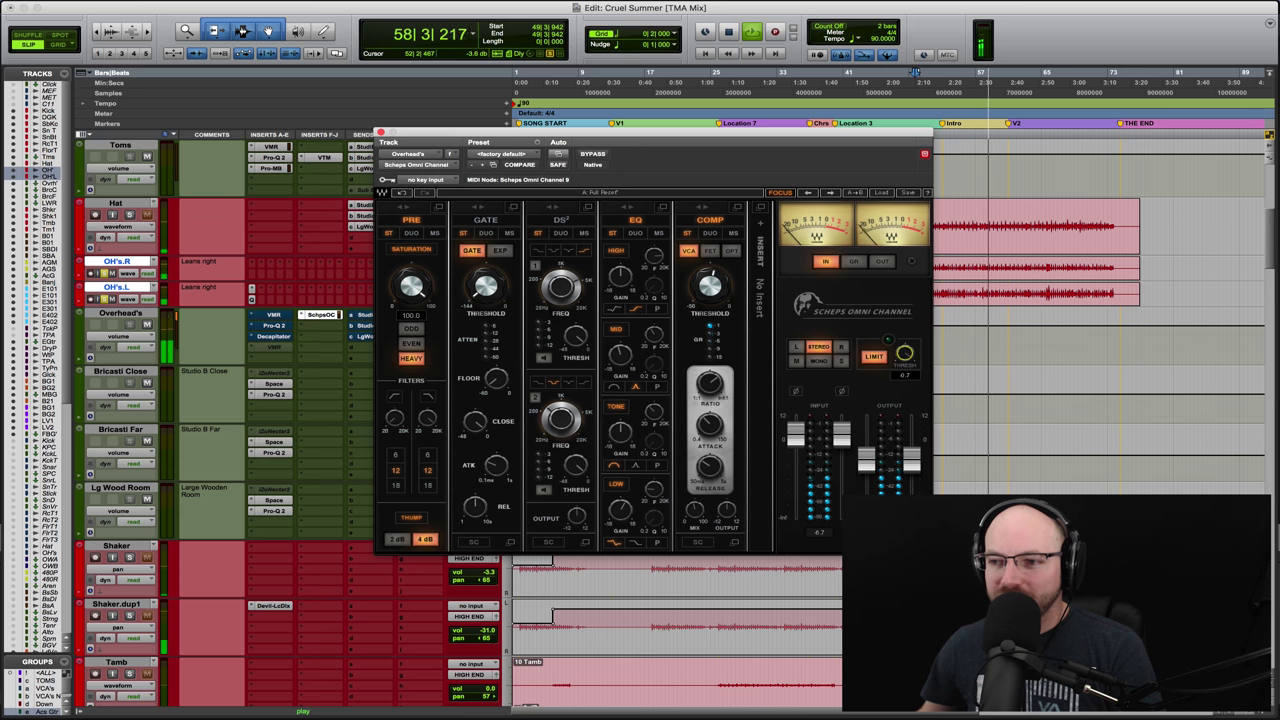
{"action": "mouse_move", "coordinate": [904, 354]}
{"action": "left_mouse_down"}
{"action": "mouse_move", "coordinate": [904, 382]}
{"action": "mouse_move", "coordinate": [906, 358]}
{"action": "left_mouse_up"}
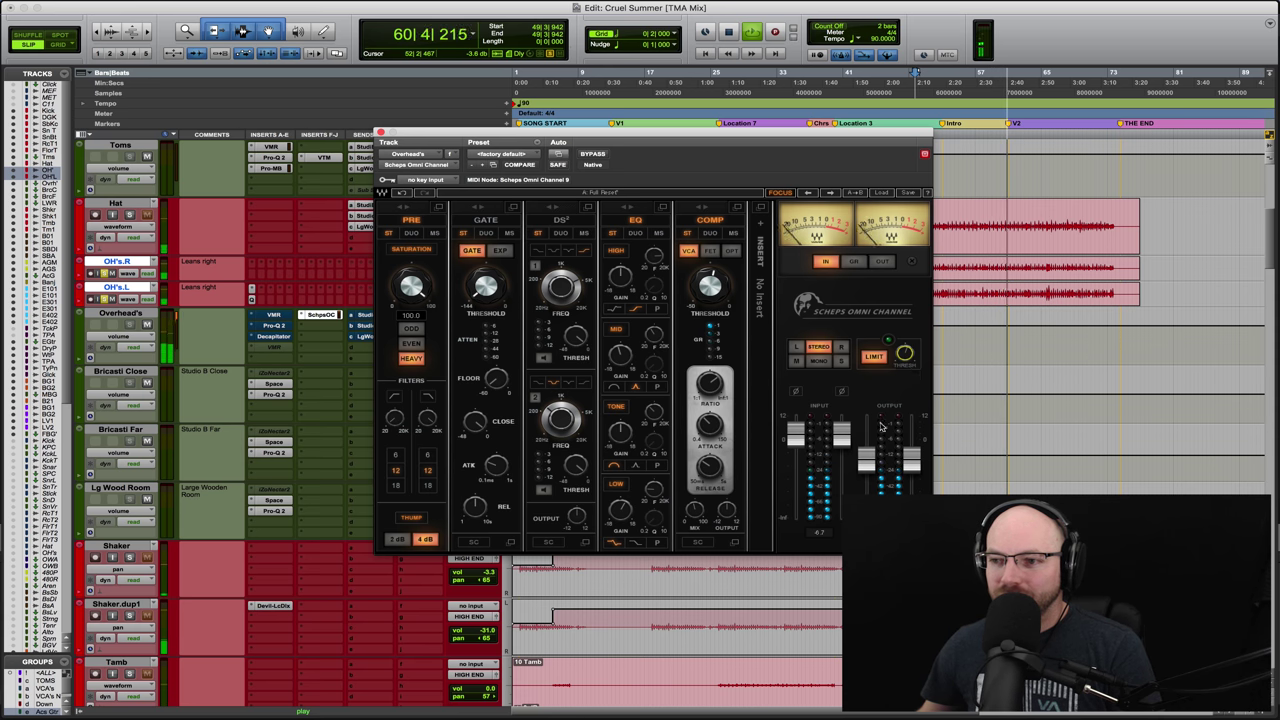
{"action": "left_click_drag", "start_coordinate": [866, 458], "coordinate": [866, 450]}
Step: Compare Scheps against the original VMR, Pro-Q 2 and Decapitator inserts, then restart playback
{"action": "left_click", "coordinate": [320, 316], "text": "super"}
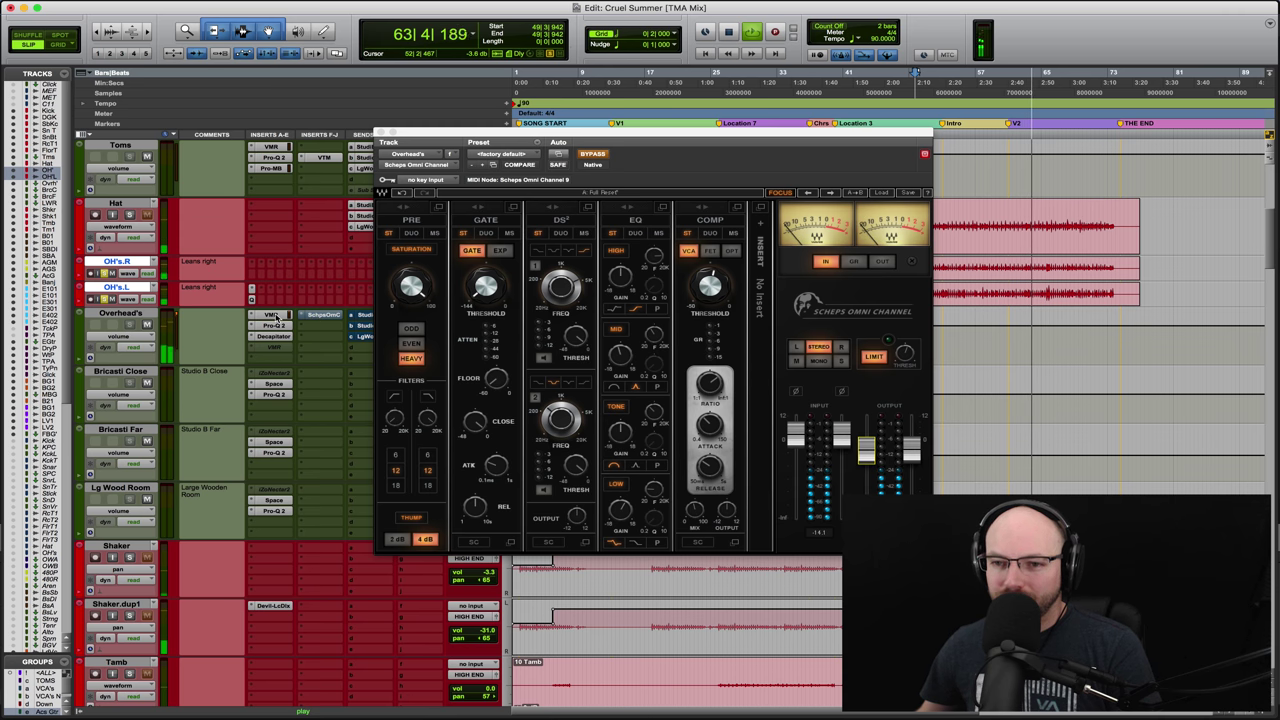
{"action": "left_click", "coordinate": [276, 316], "text": "shift+super"}
{"action": "left_click", "coordinate": [322, 315]}
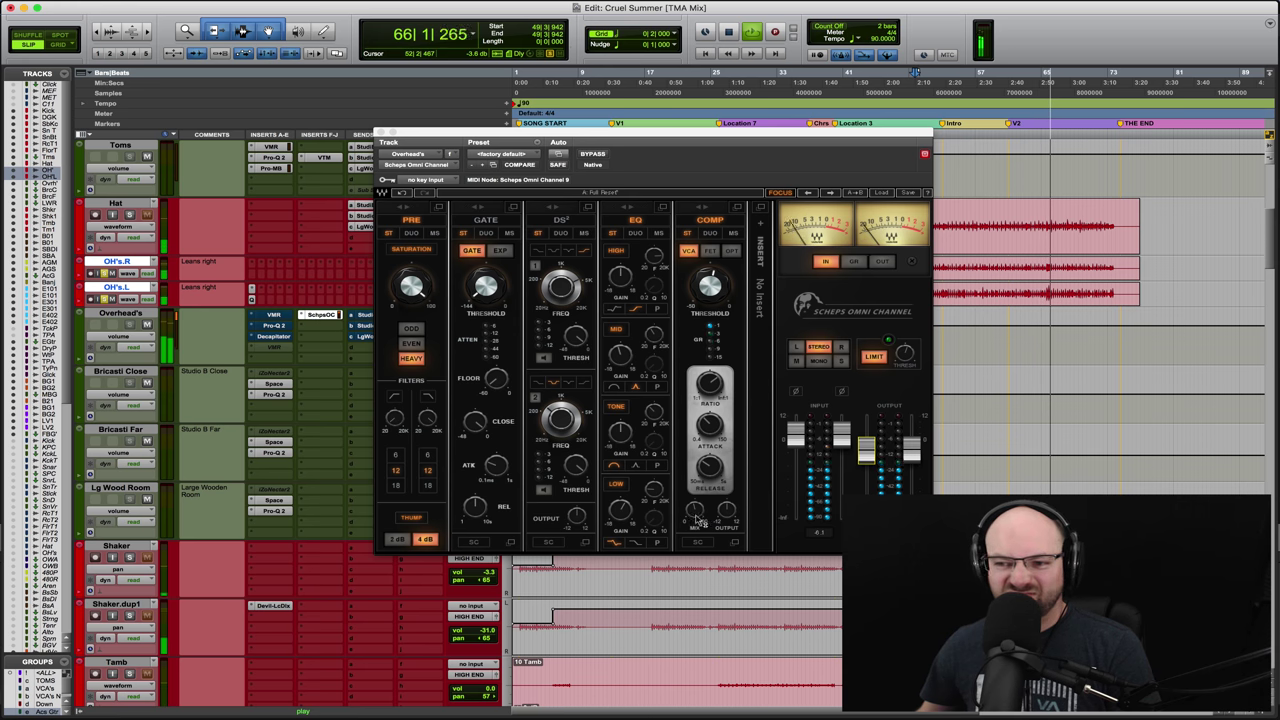
{"action": "key", "text": "space"}
{"action": "key", "text": "space"}
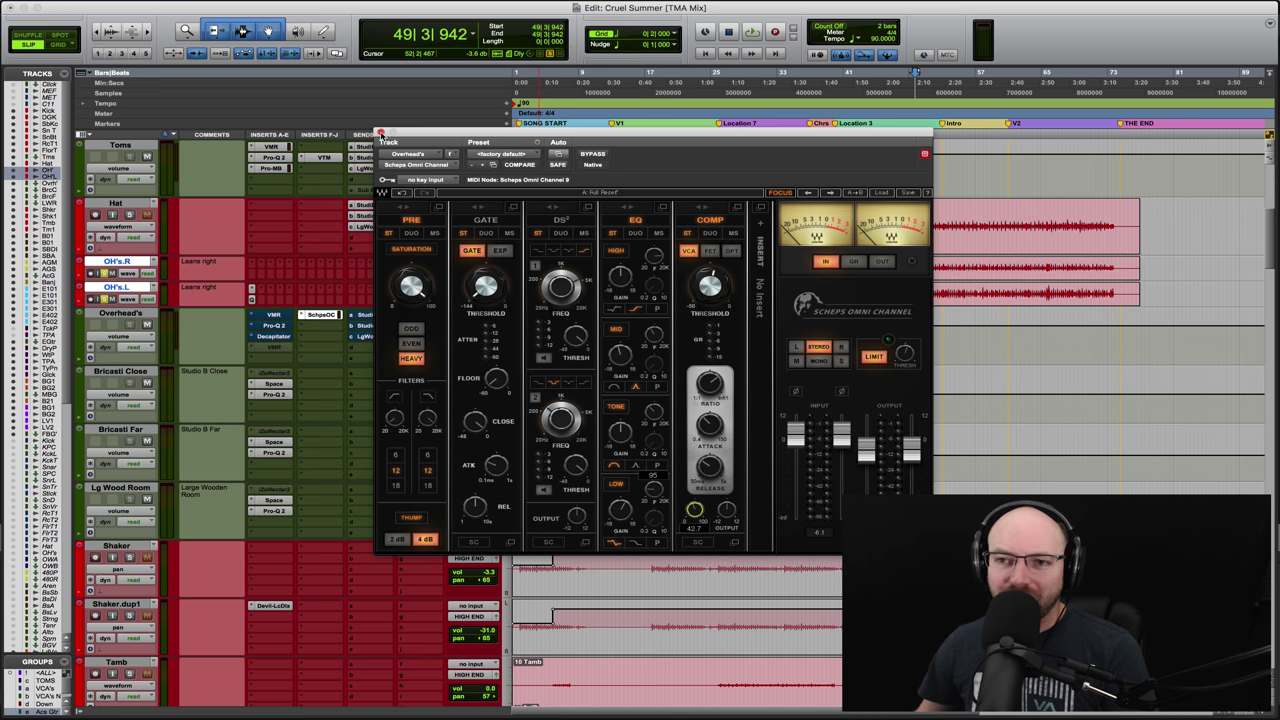
Step: Select the Bricasti Close, Bricasti Far and Lg Wood Room tracks and open Bricasti Close's Space reverb
{"action": "left_click", "coordinate": [380, 133]}
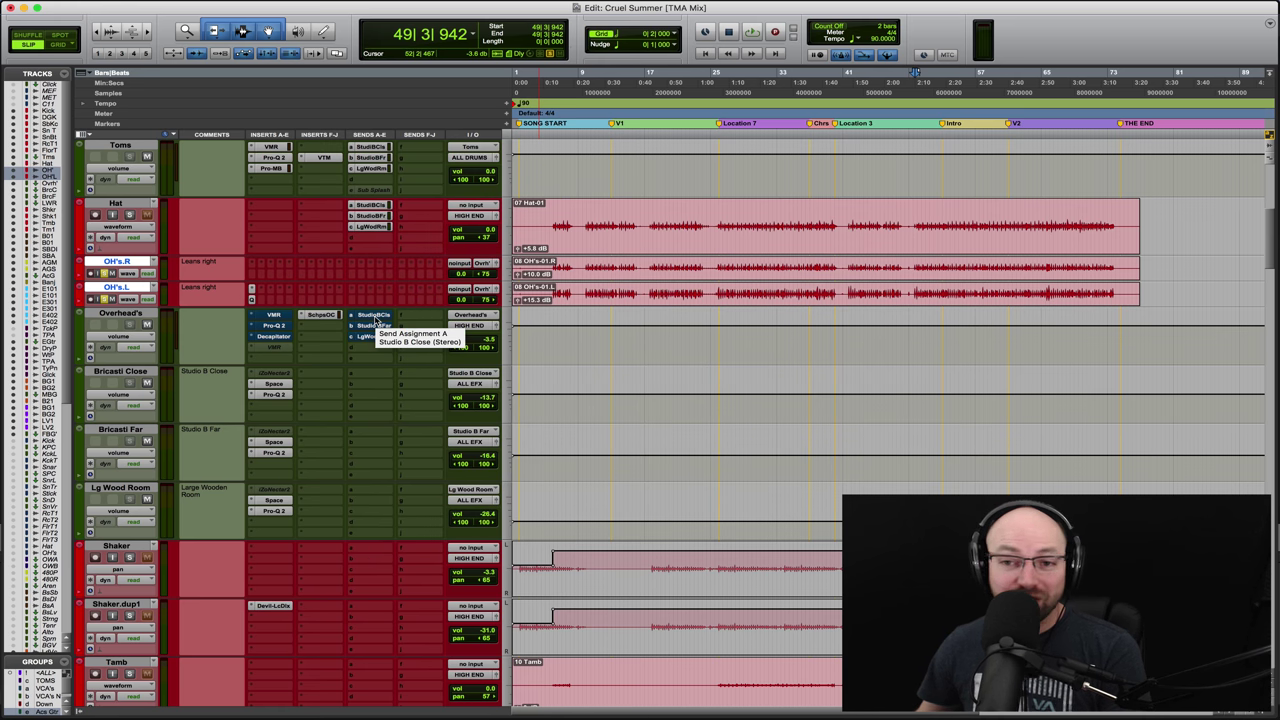
{"action": "left_click", "coordinate": [122, 372]}
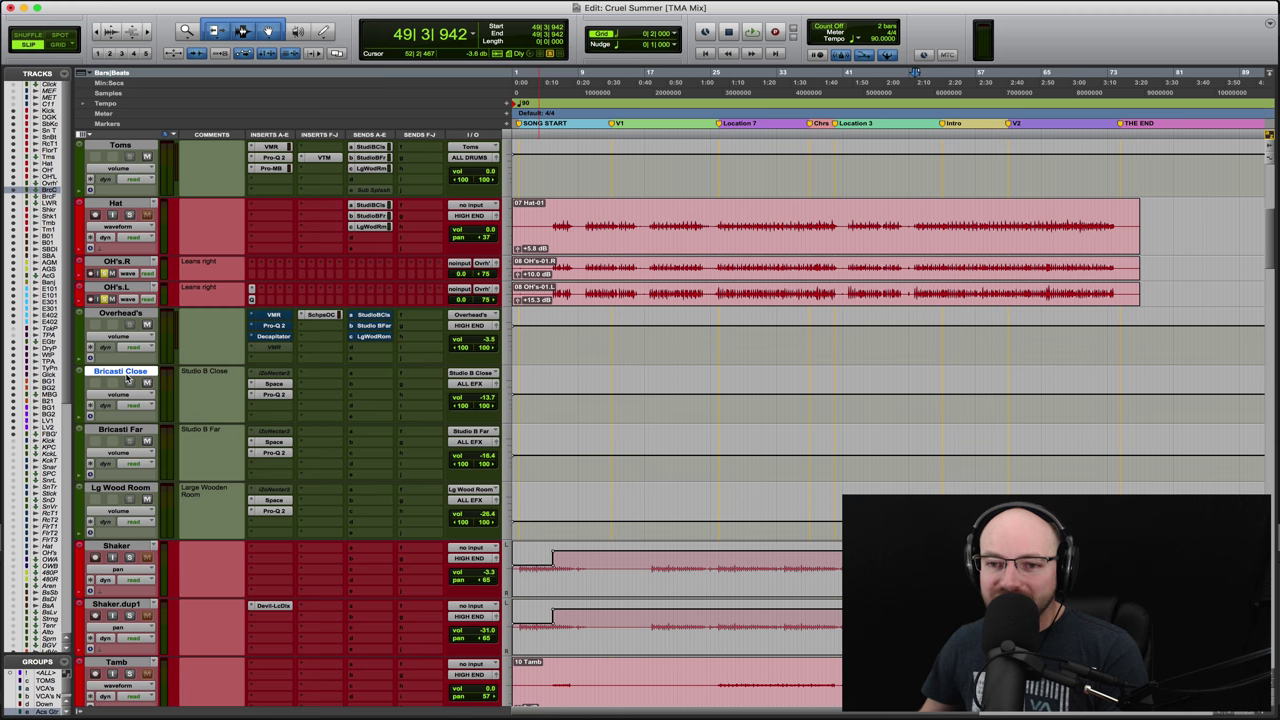
{"action": "left_click", "coordinate": [129, 432]}
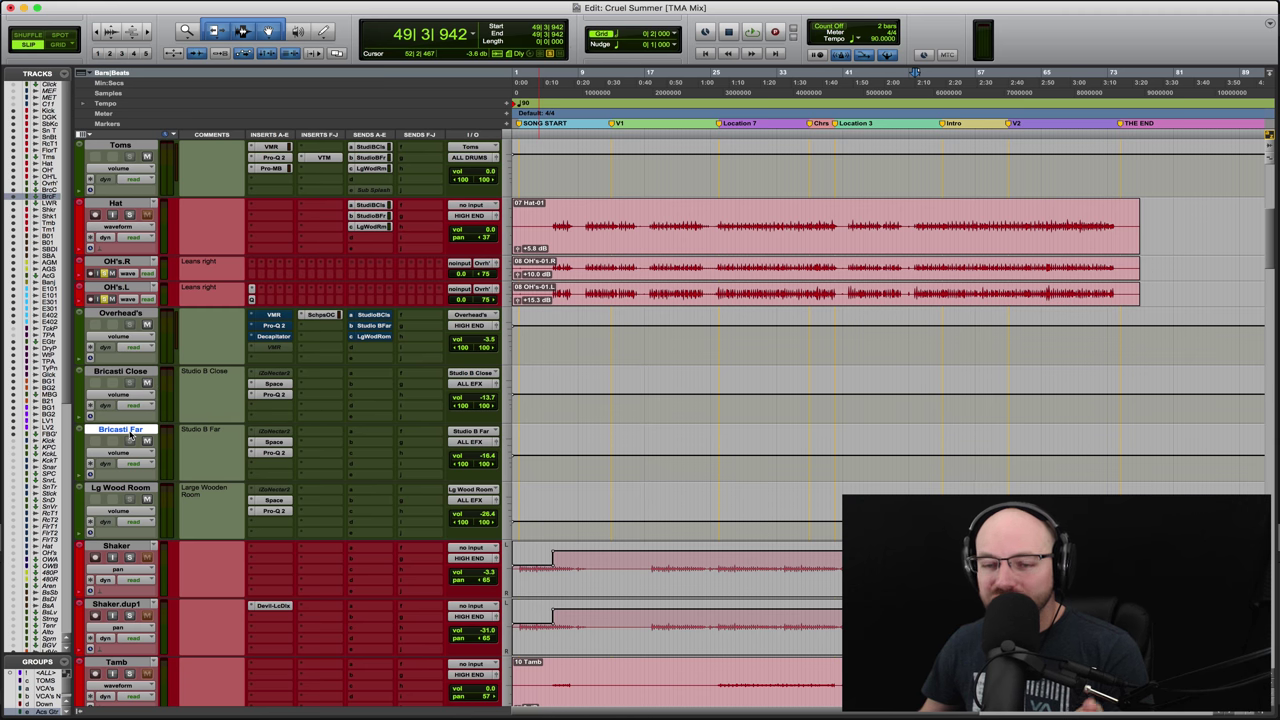
{"action": "left_click", "coordinate": [124, 488]}
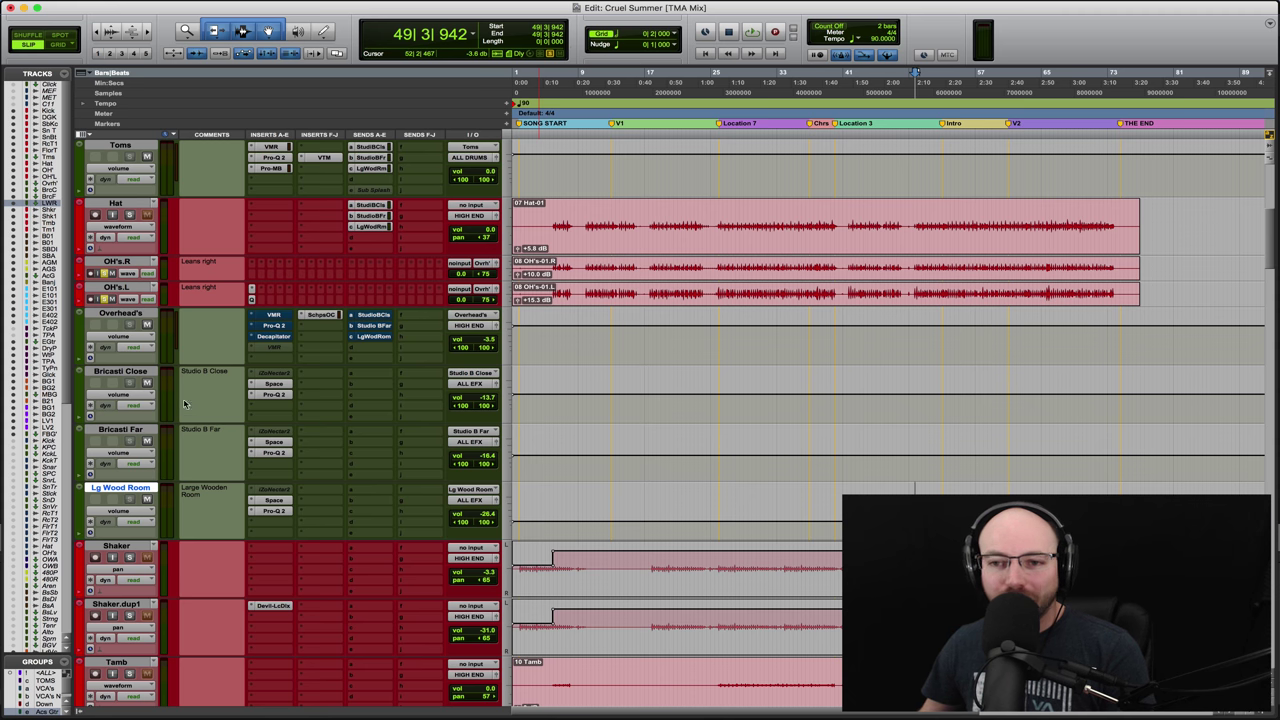
{"action": "left_click", "coordinate": [274, 385]}
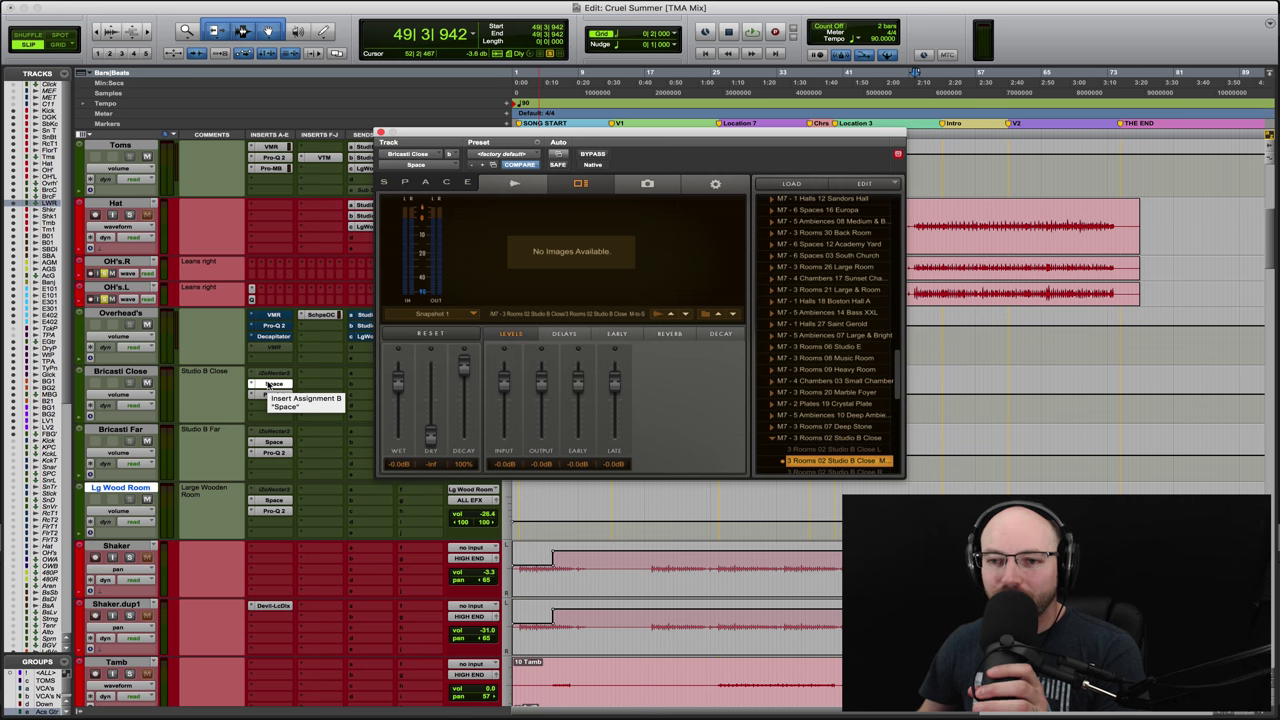
Step: During playback, set Bricasti Close to -7.8 dB, Bricasti Far to -10.5 dB and Lg Wood Room to -20.5 dB
{"action": "left_click", "coordinate": [268, 385]}
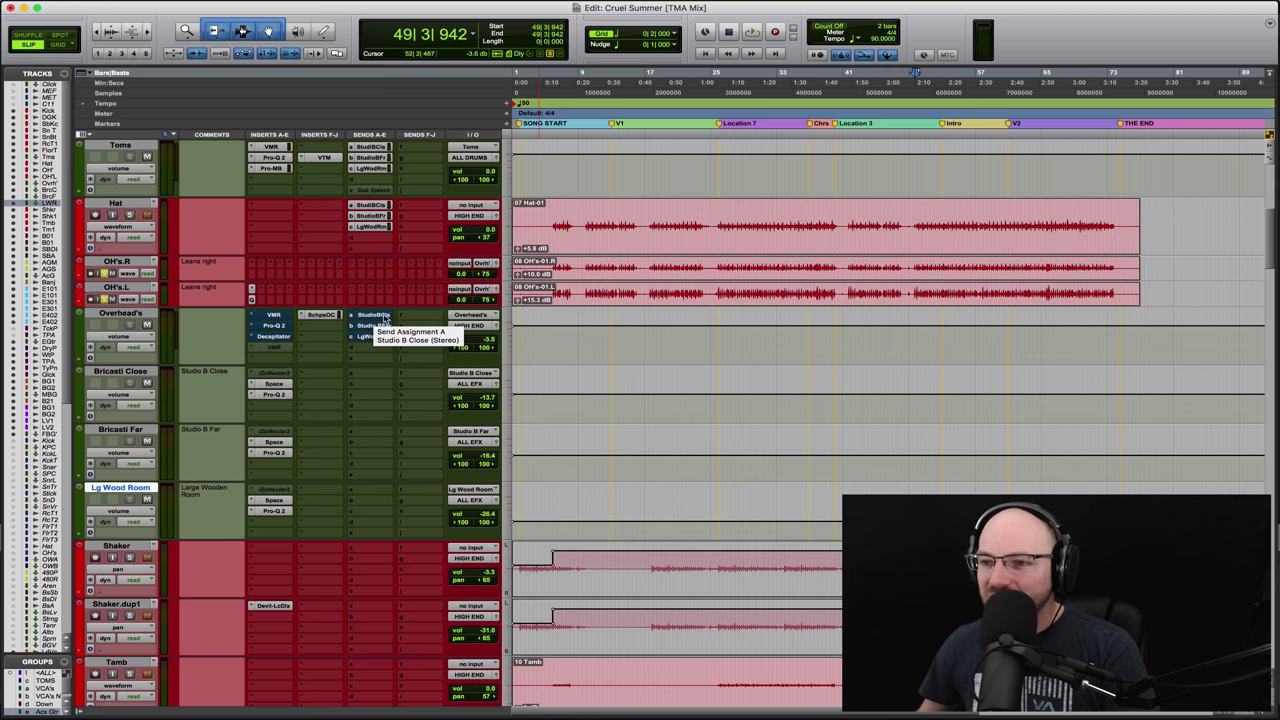
{"action": "left_click", "coordinate": [912, 268]}
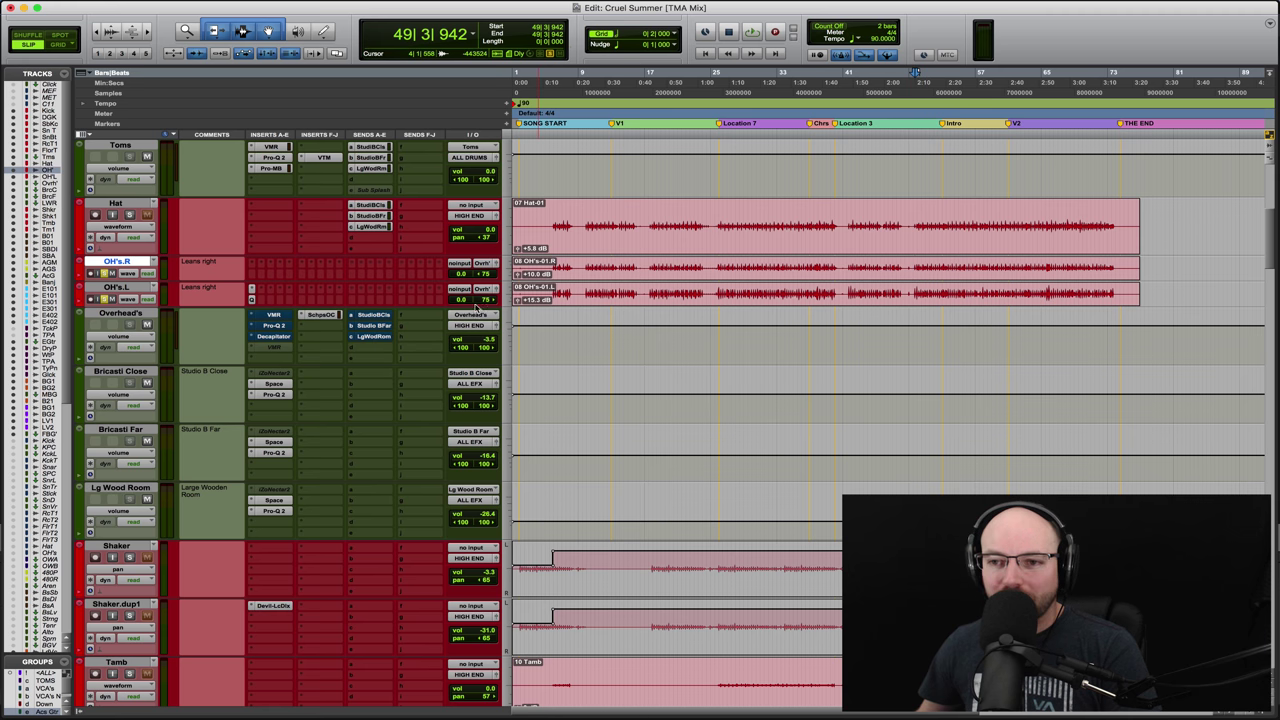
{"action": "key", "text": "space"}
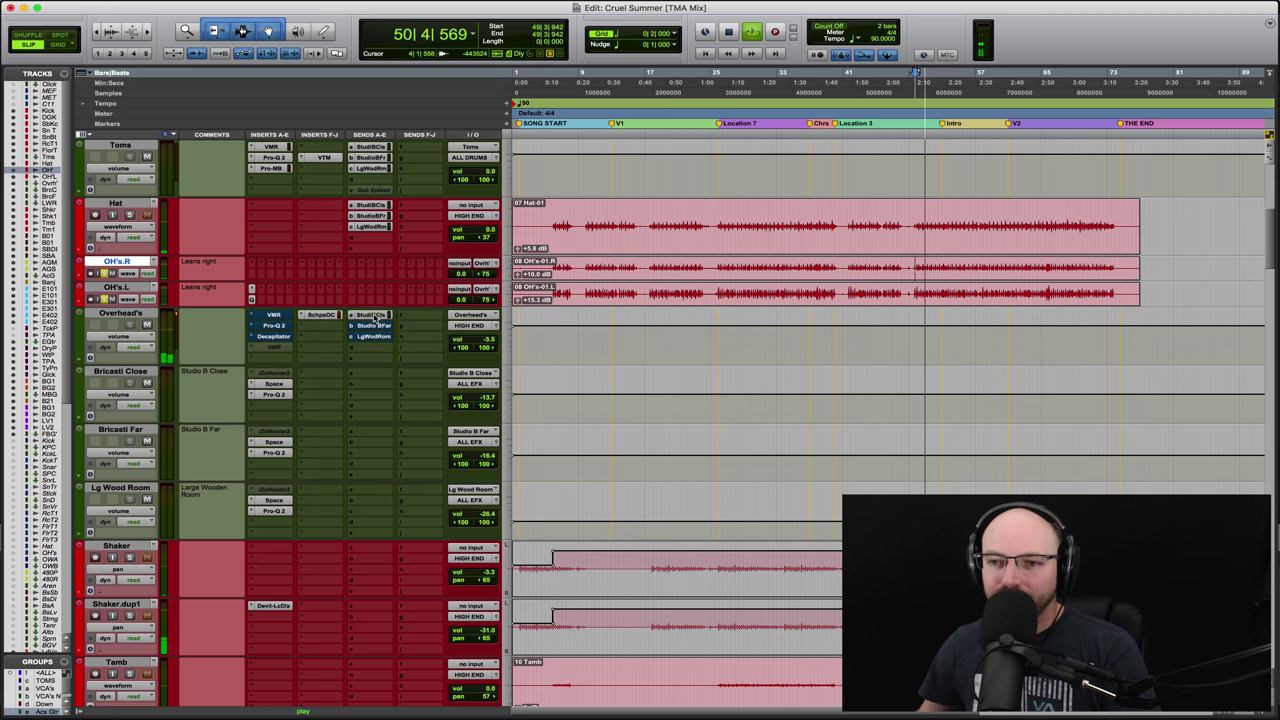
{"action": "mouse_move", "coordinate": [484, 398]}
{"action": "left_mouse_down"}
{"action": "mouse_move", "coordinate": [484, 384]}
{"action": "mouse_move", "coordinate": [484, 395]}
{"action": "left_mouse_up"}
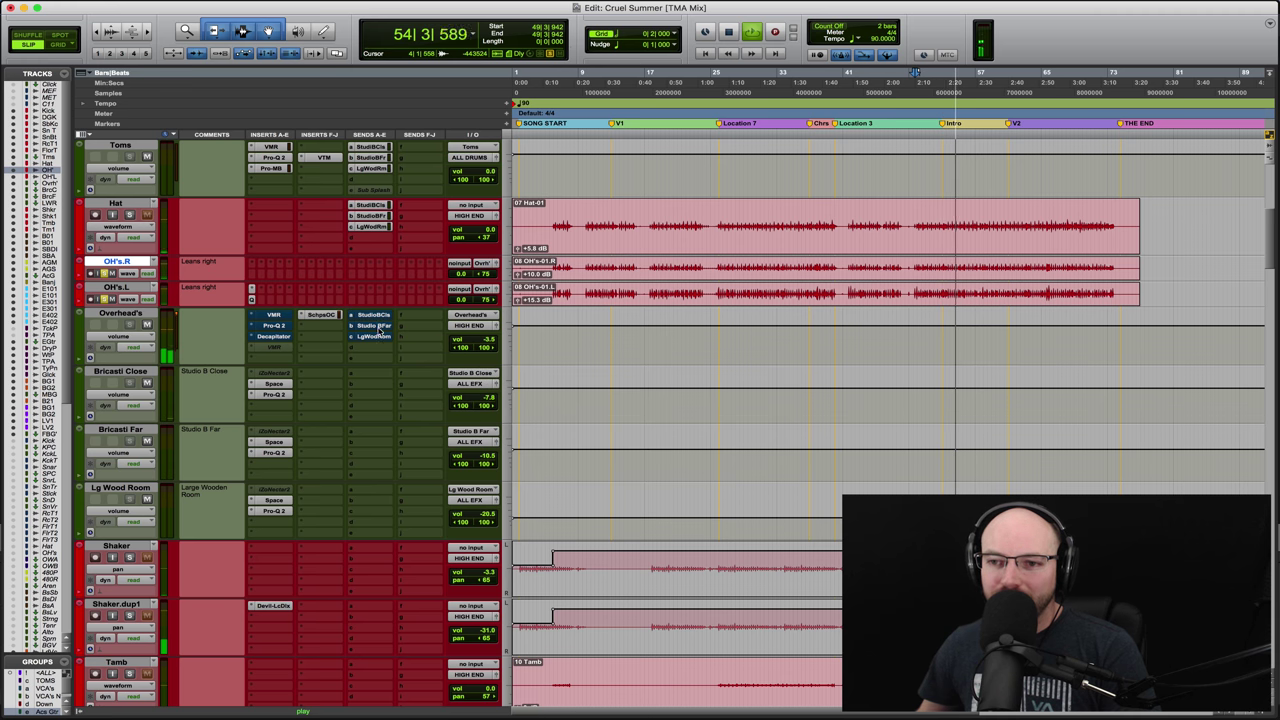
{"action": "left_click", "coordinate": [476, 449]}
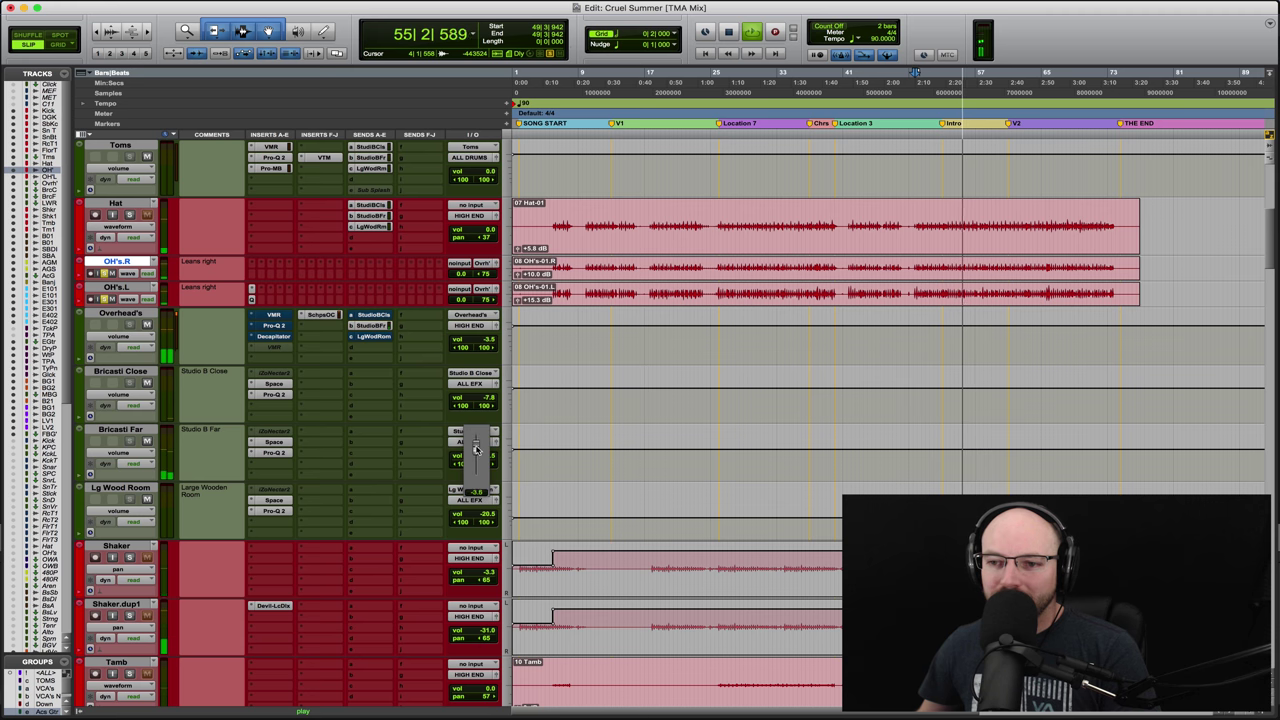
{"action": "left_click_drag", "start_coordinate": [476, 447], "coordinate": [476, 458]}
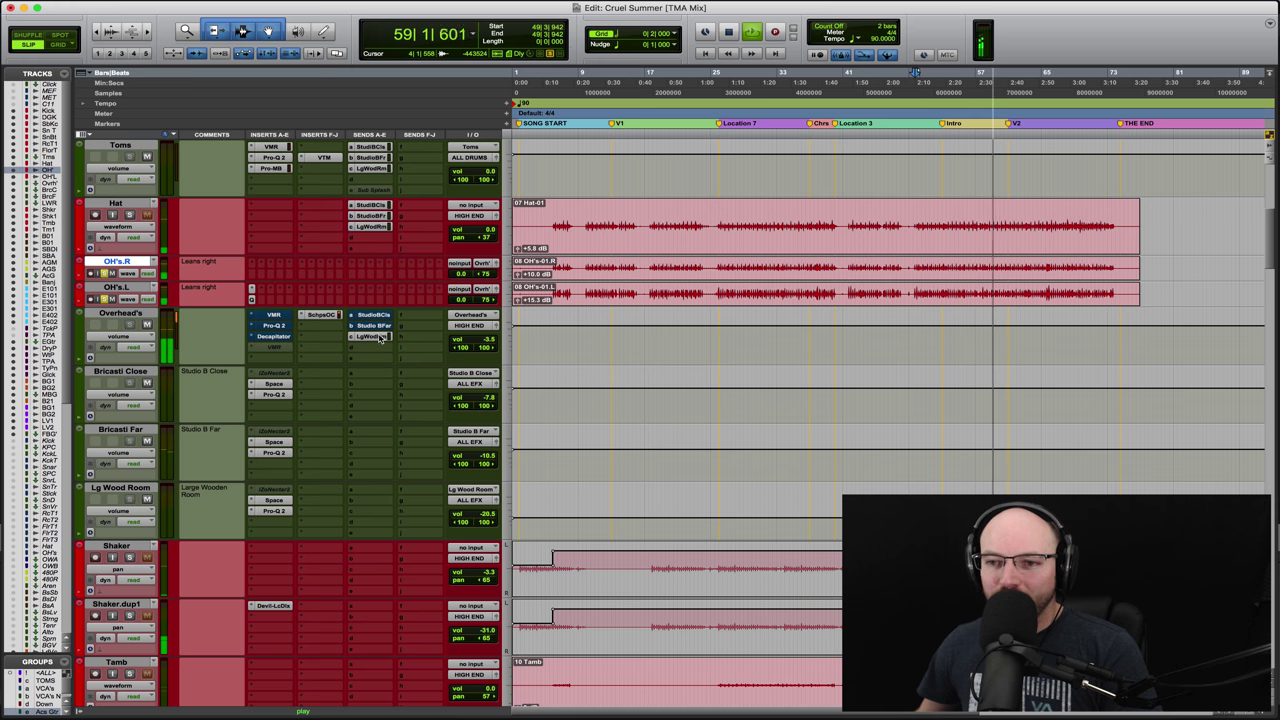
{"action": "left_click_drag", "start_coordinate": [476, 520], "coordinate": [477, 500]}
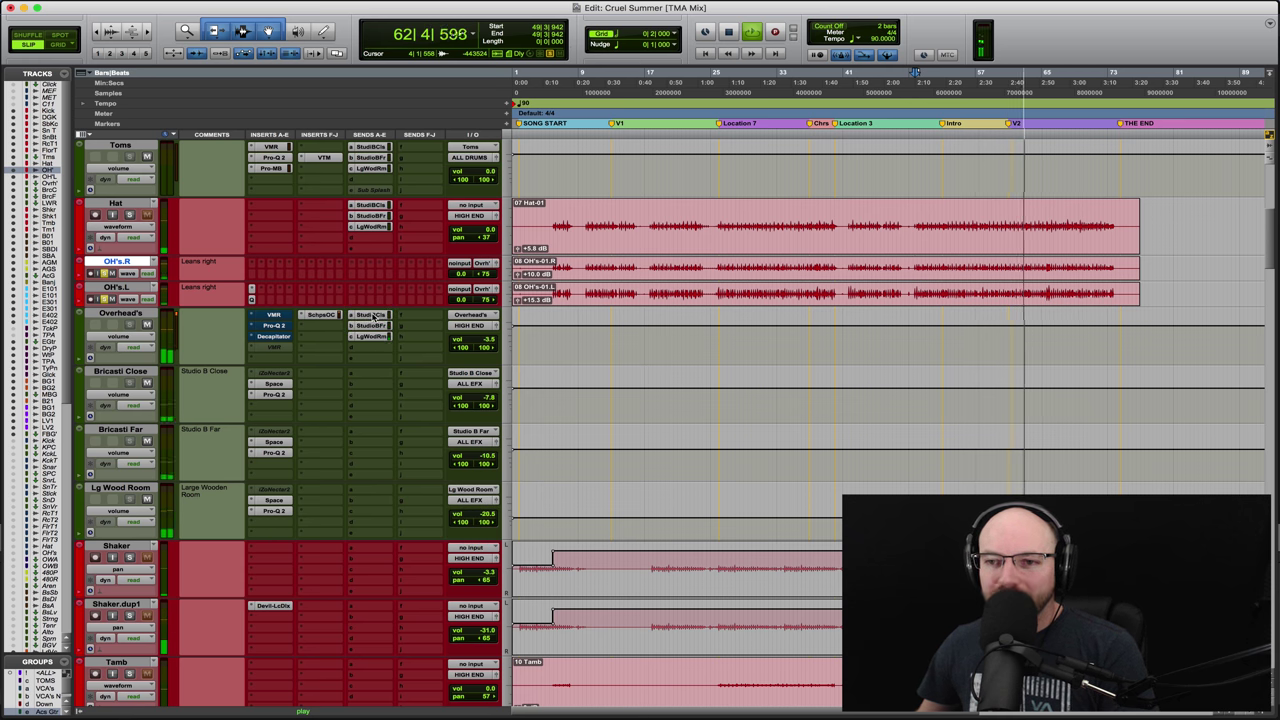
{"action": "left_click_drag", "start_coordinate": [477, 404], "coordinate": [478, 400]}
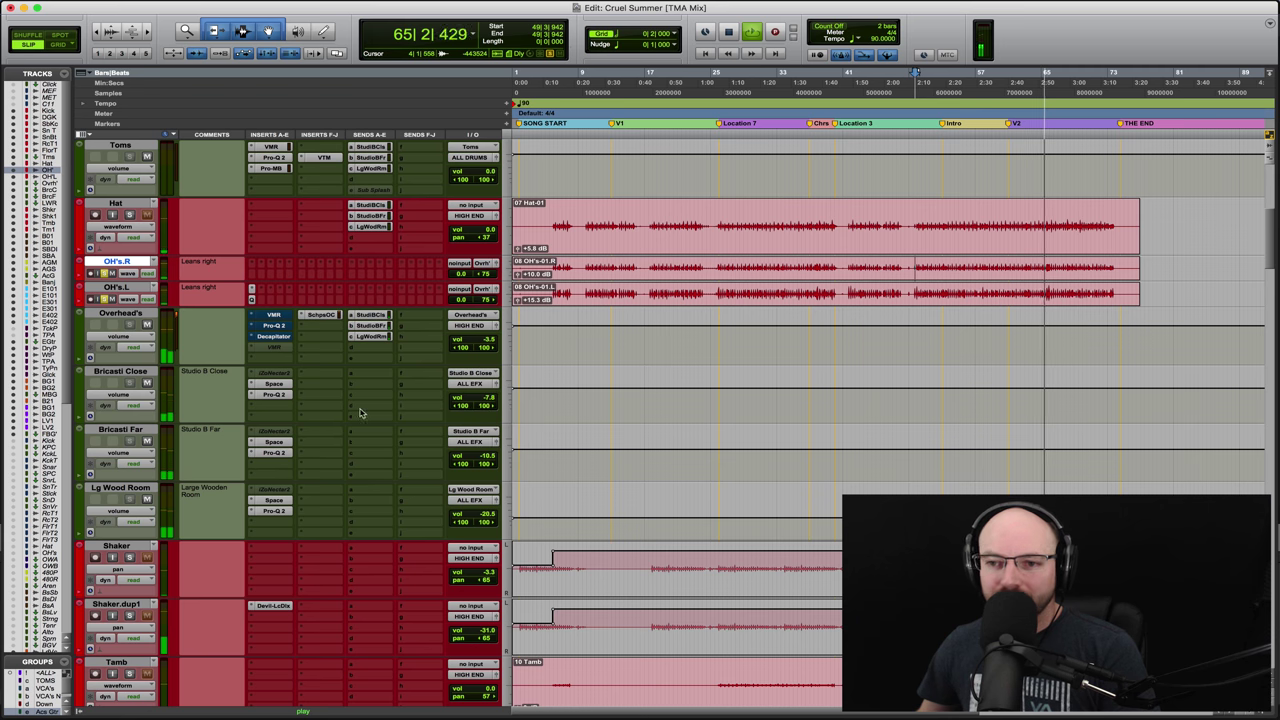
Step: Stop playback, select both overhead tracks, and deactivate the Overheads' VMR and Pro-Q 2 inserts
{"action": "key", "text": "space"}
{"action": "left_click", "coordinate": [118, 288]}
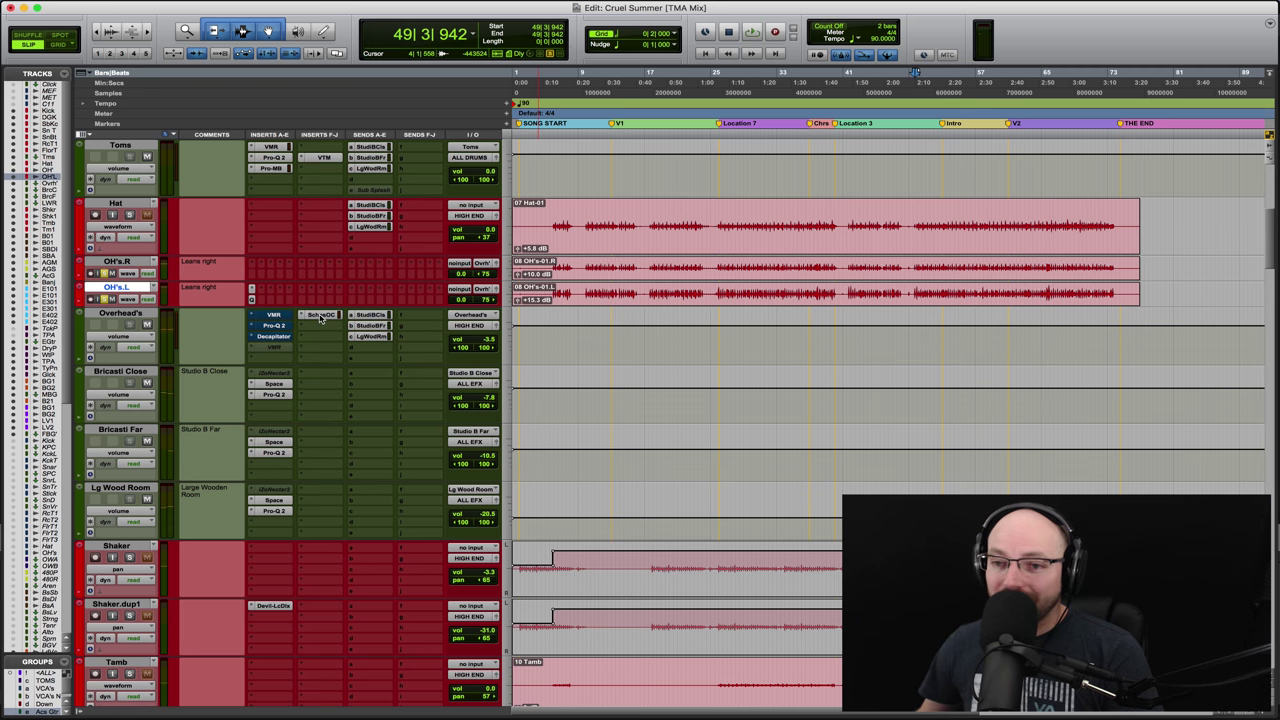
{"action": "left_click", "coordinate": [321, 316]}
{"action": "left_click", "coordinate": [318, 316]}
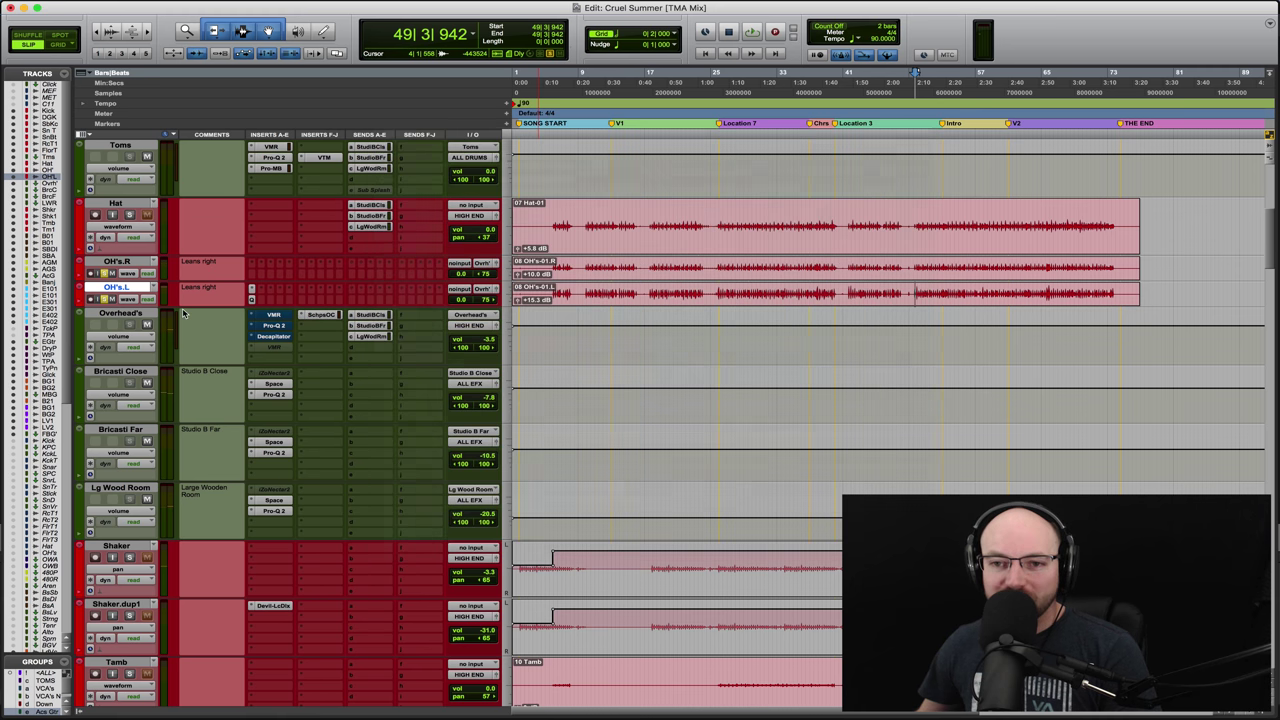
{"action": "left_click", "coordinate": [120, 264], "text": "shift"}
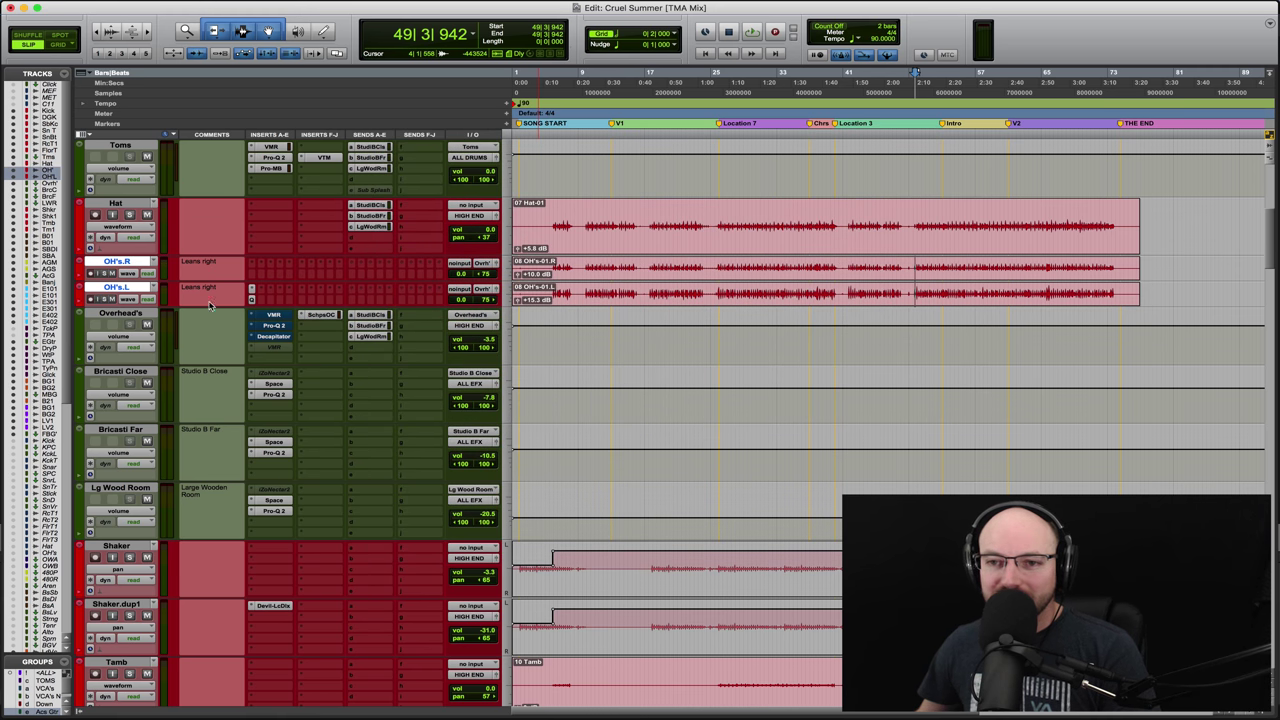
{"action": "left_click", "coordinate": [274, 316], "text": "ctrl+super"}
{"action": "left_click", "coordinate": [275, 327], "text": "ctrl+super"}
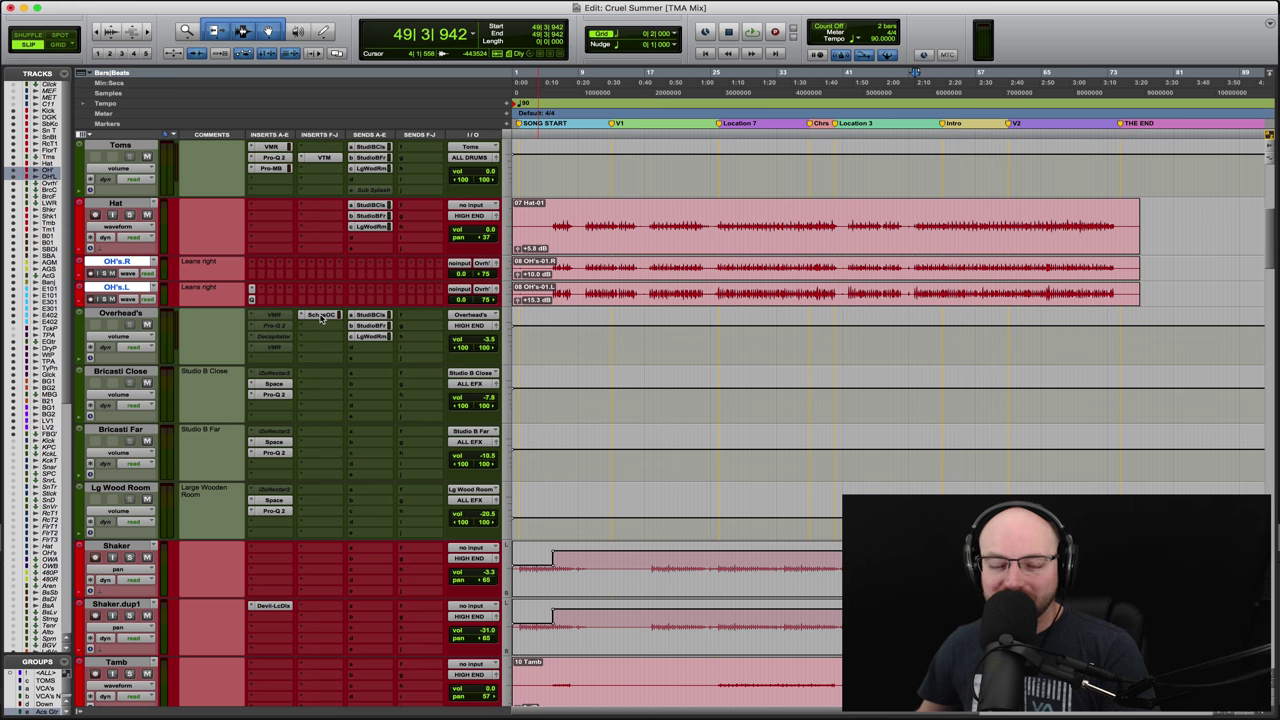
Step: In the Overheads' Scheps Omni Channel, set Thump to 2 dB, low EQ 2.6, high EQ 4.1, comparing bypass
{"action": "key", "text": "space"}
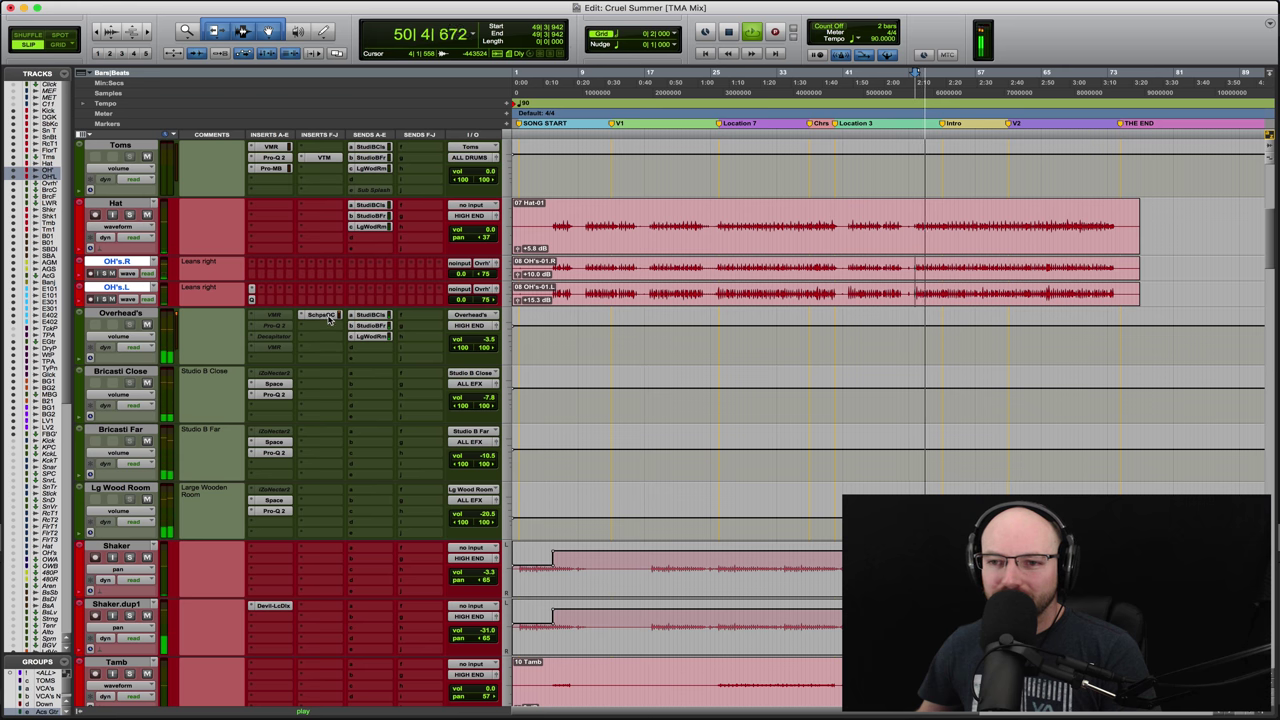
{"action": "left_click", "coordinate": [325, 316]}
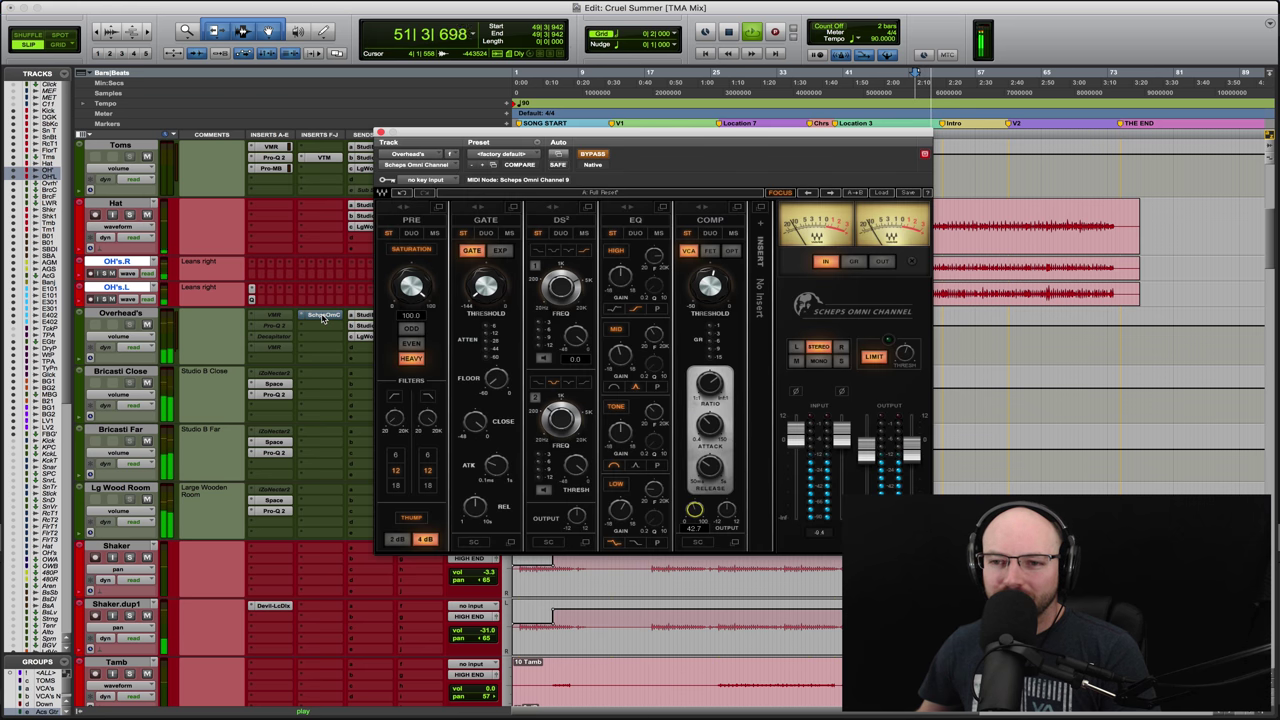
{"action": "left_click", "coordinate": [397, 539]}
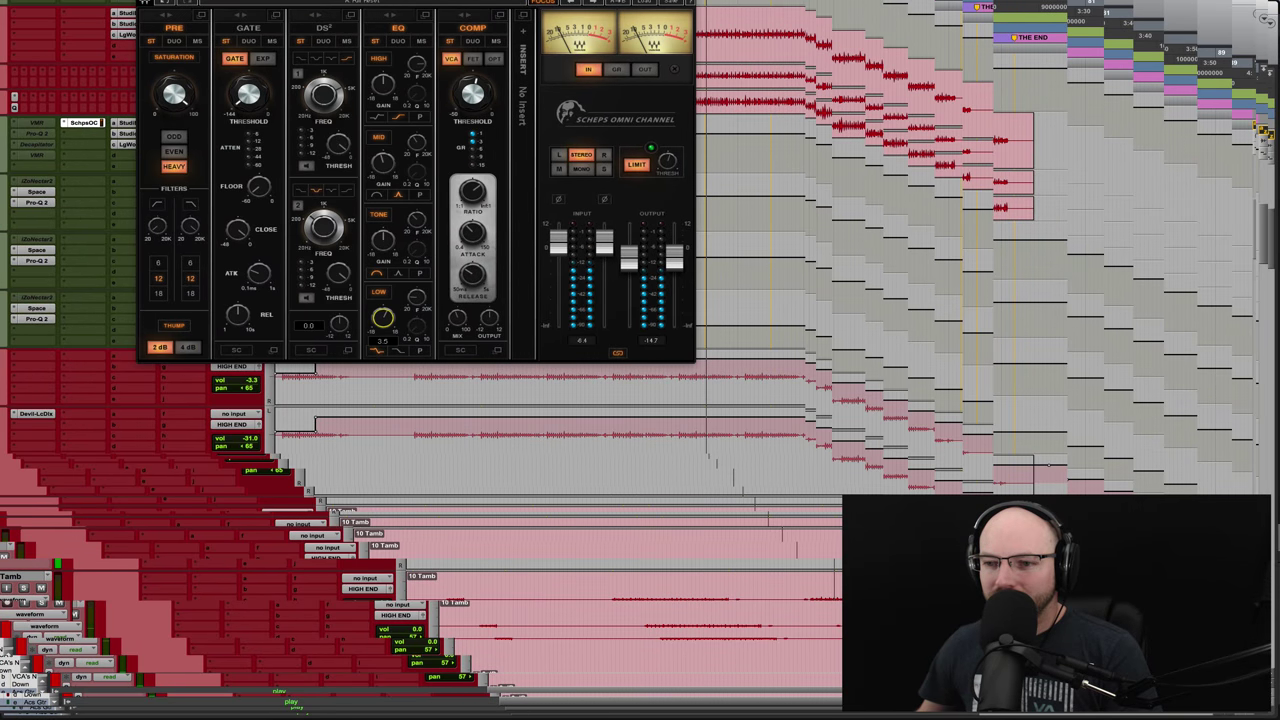
{"action": "left_click_drag", "start_coordinate": [383, 317], "coordinate": [381, 319]}
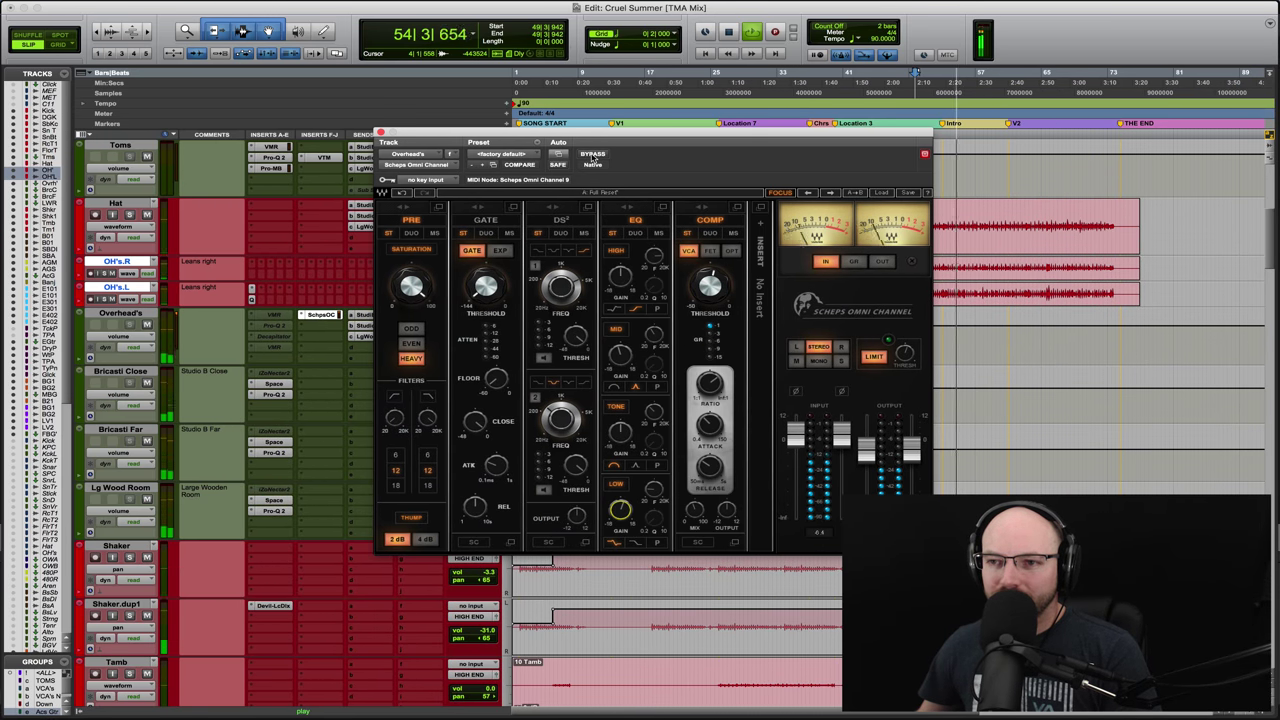
{"action": "left_click", "coordinate": [592, 155]}
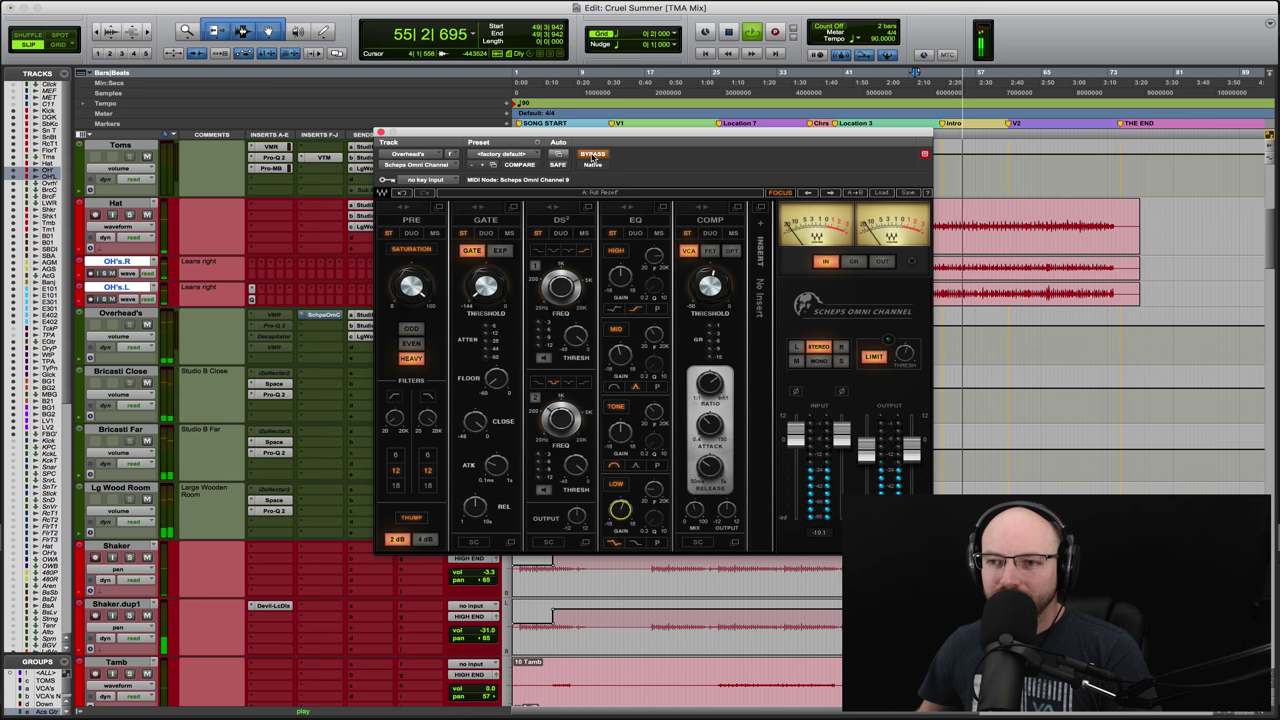
{"action": "left_click", "coordinate": [592, 155]}
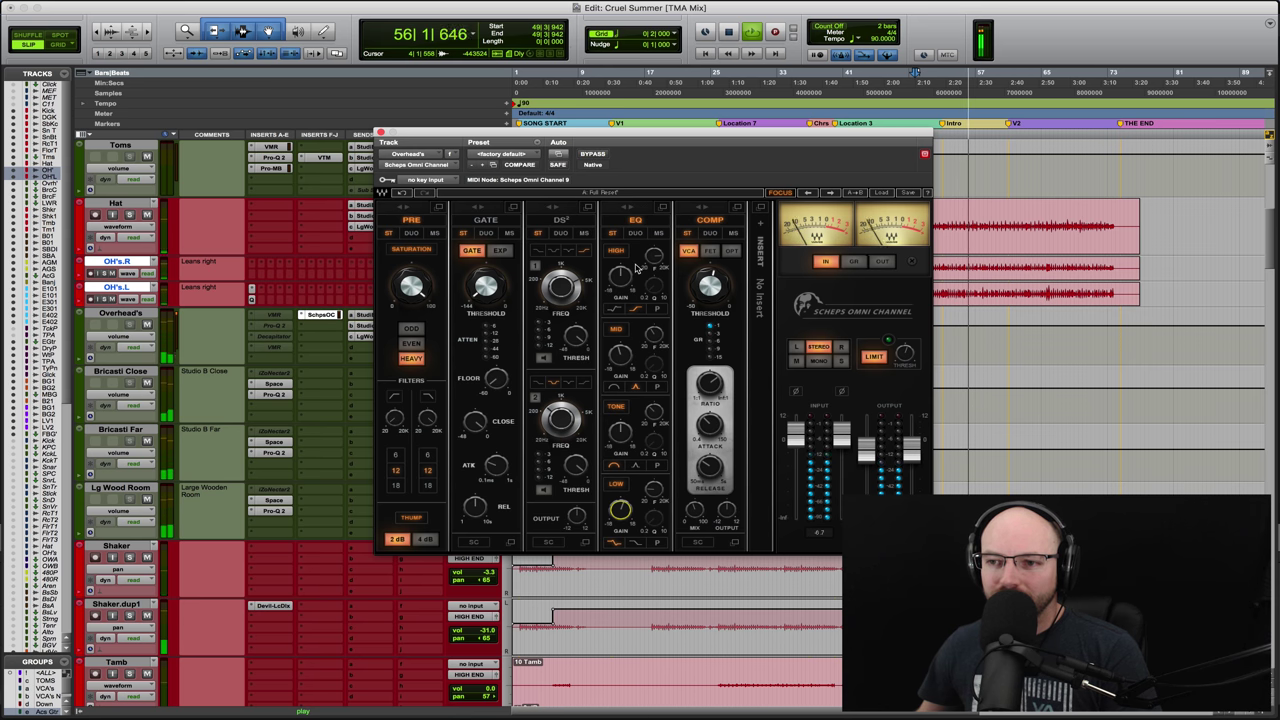
{"action": "left_click_drag", "start_coordinate": [620, 274], "coordinate": [620, 276]}
{"action": "key", "text": "space"}
{"action": "key", "text": "space"}
{"action": "left_click", "coordinate": [381, 133]}
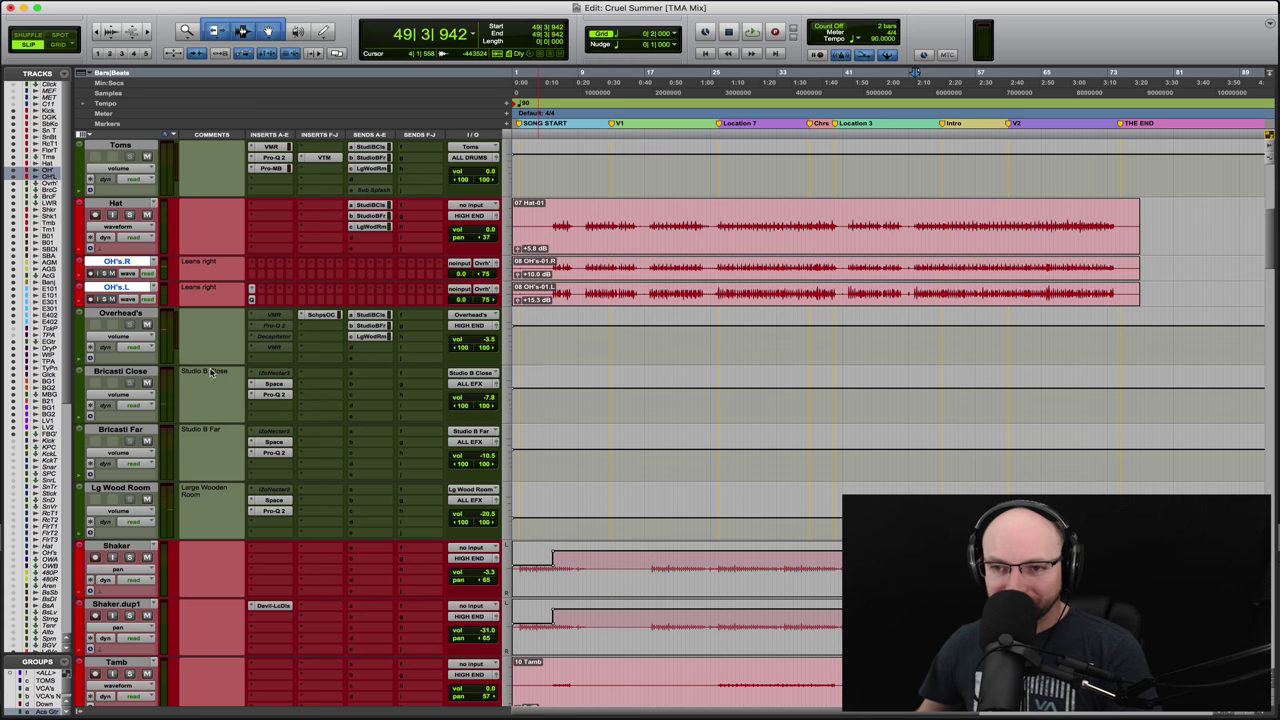
Step: Scroll down to Ld Vocal, play its first clip, and select a short range near the clip start
{"action": "scroll", "coordinate": [206, 395], "scroll_direction": "down", "scroll_amount": 1}
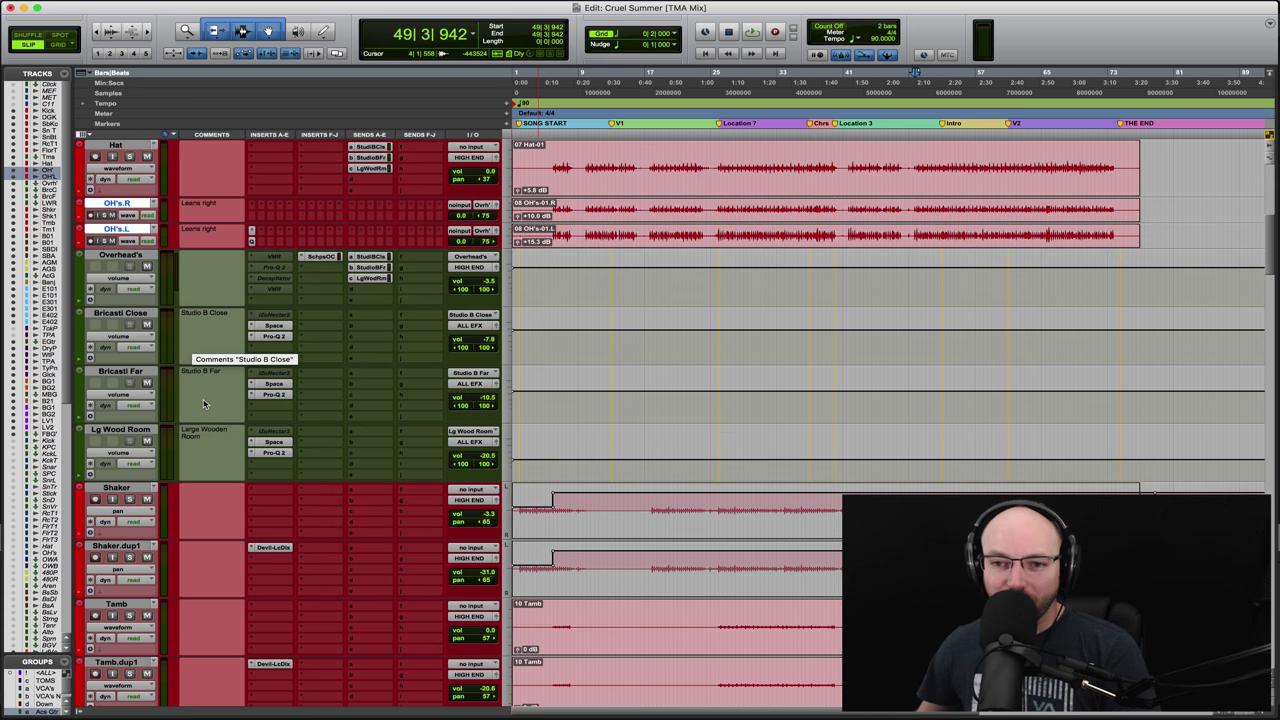
{"action": "scroll", "coordinate": [204, 404], "scroll_direction": "down", "scroll_amount": 15}
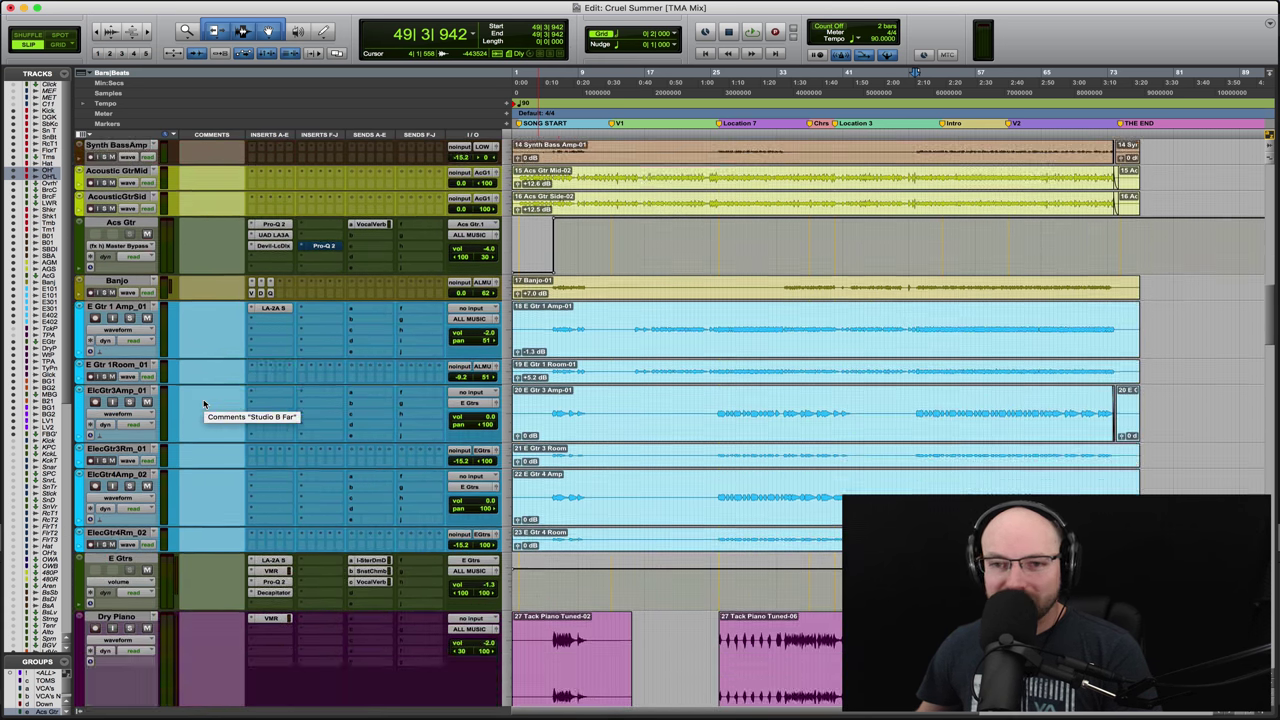
{"action": "scroll", "coordinate": [204, 404], "scroll_direction": "up", "scroll_amount": 3}
{"action": "scroll", "coordinate": [204, 404], "scroll_direction": "down", "scroll_amount": 17}
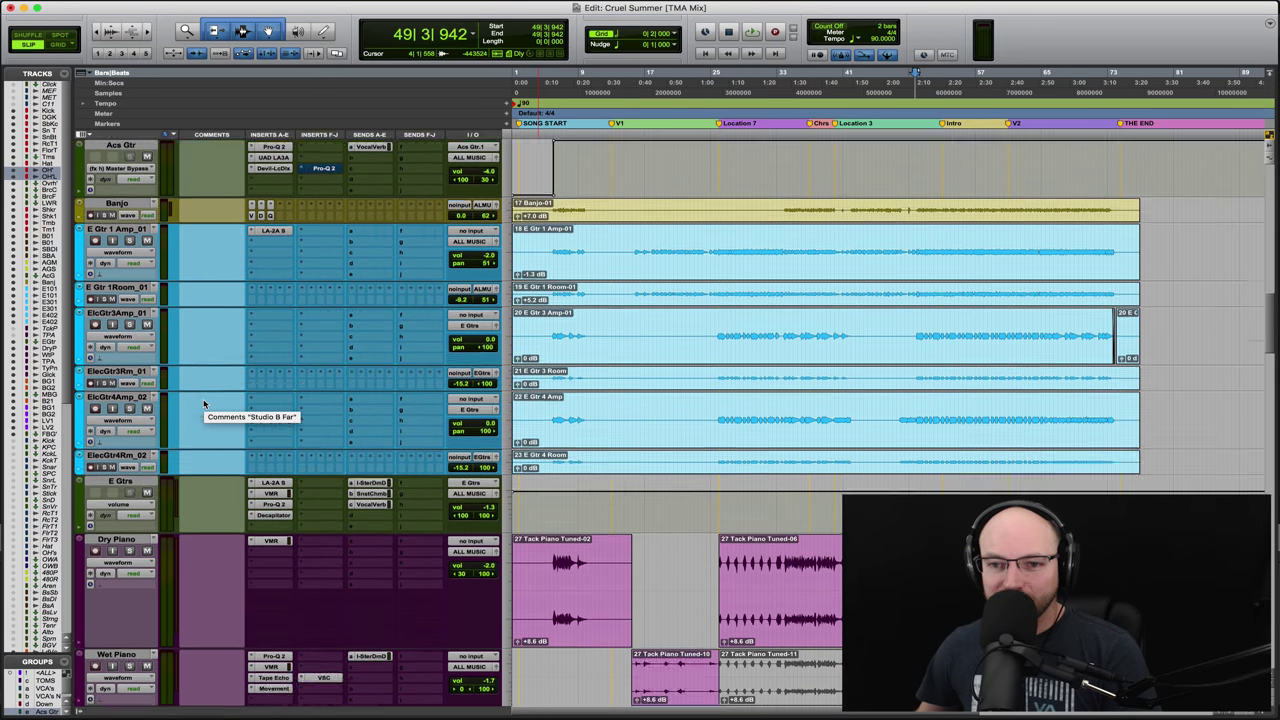
{"action": "scroll", "coordinate": [204, 404], "scroll_direction": "up", "scroll_amount": 3}
{"action": "scroll", "coordinate": [204, 404], "scroll_direction": "down", "scroll_amount": 8}
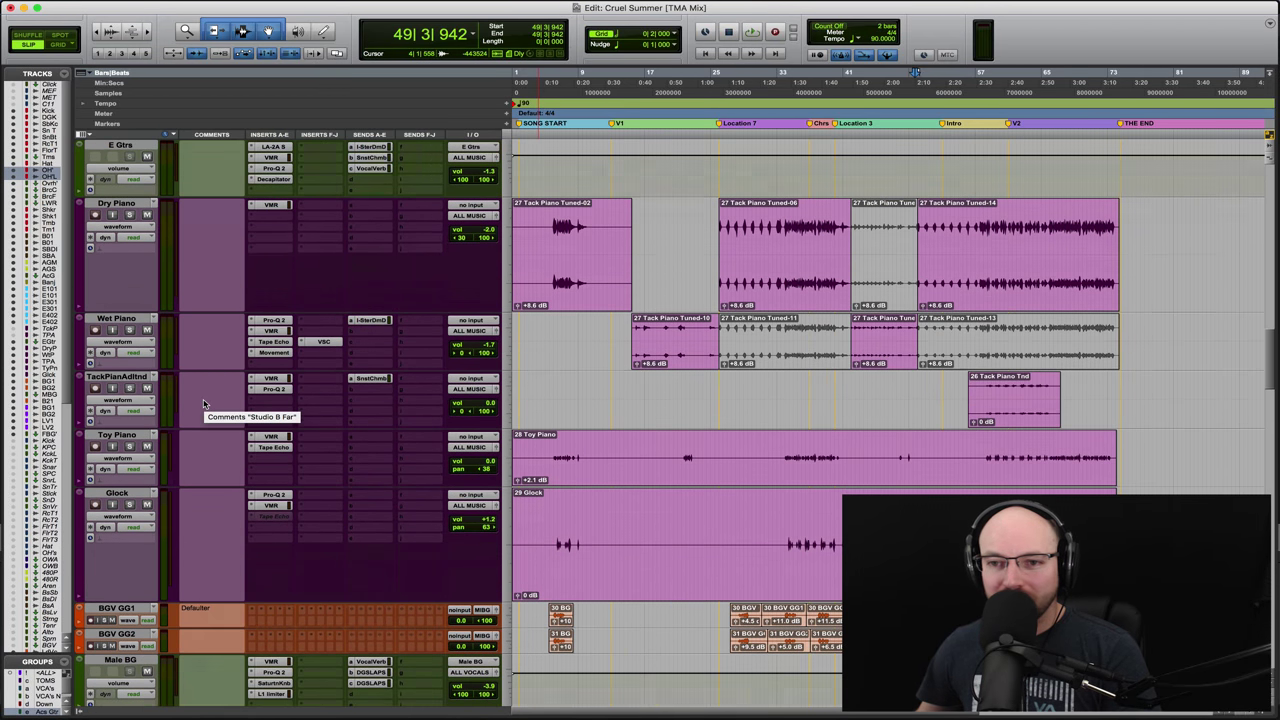
{"action": "scroll", "coordinate": [204, 404], "scroll_direction": "down", "scroll_amount": 5}
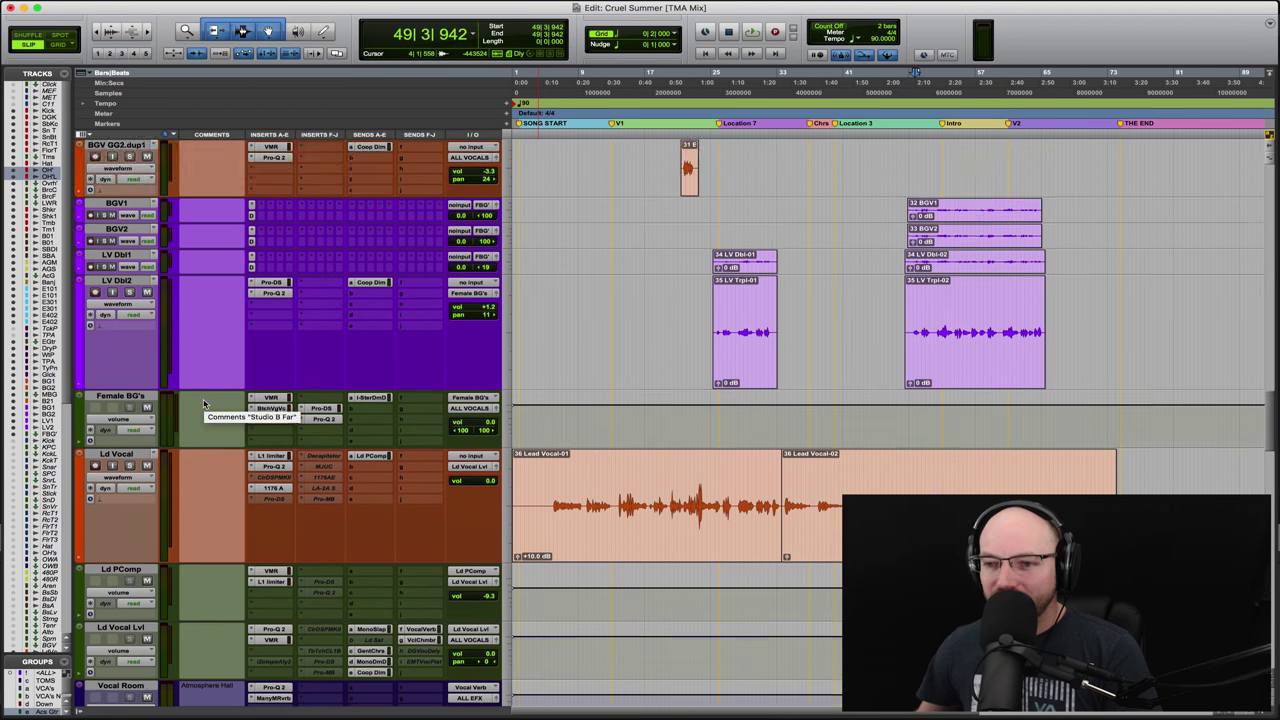
{"action": "scroll", "coordinate": [203, 404], "scroll_direction": "down", "scroll_amount": 2}
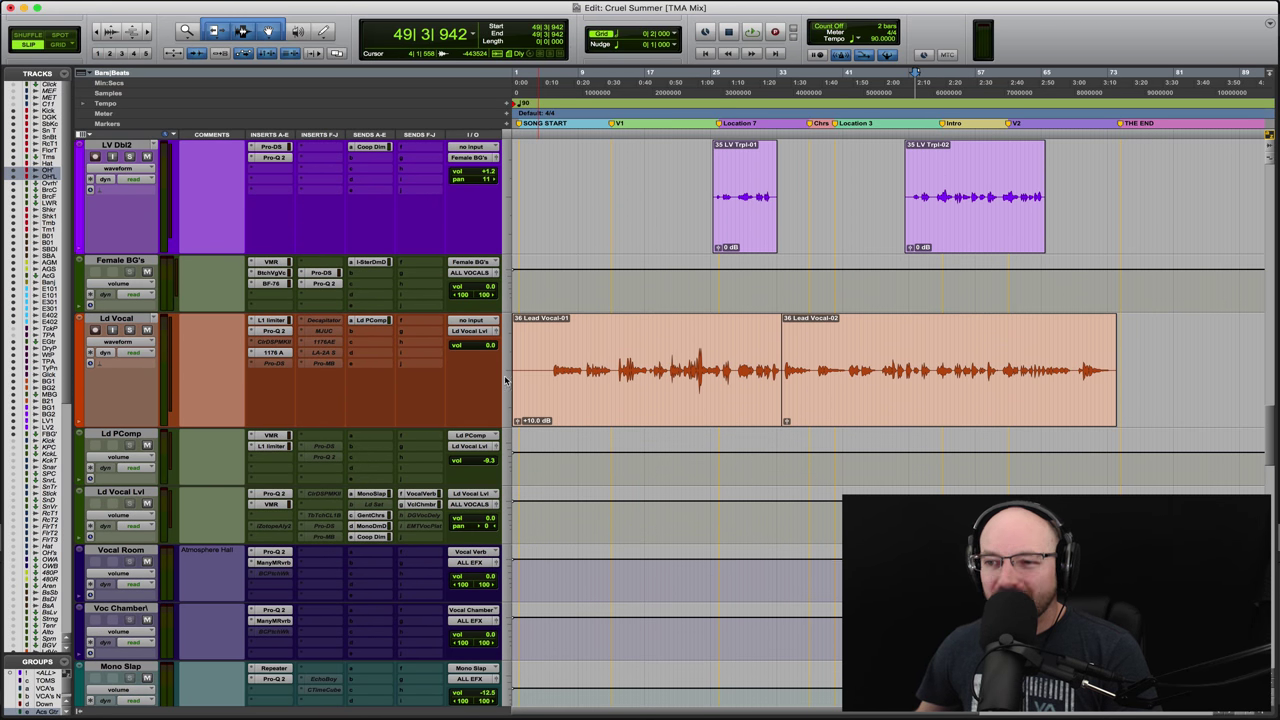
{"action": "left_click", "coordinate": [617, 338]}
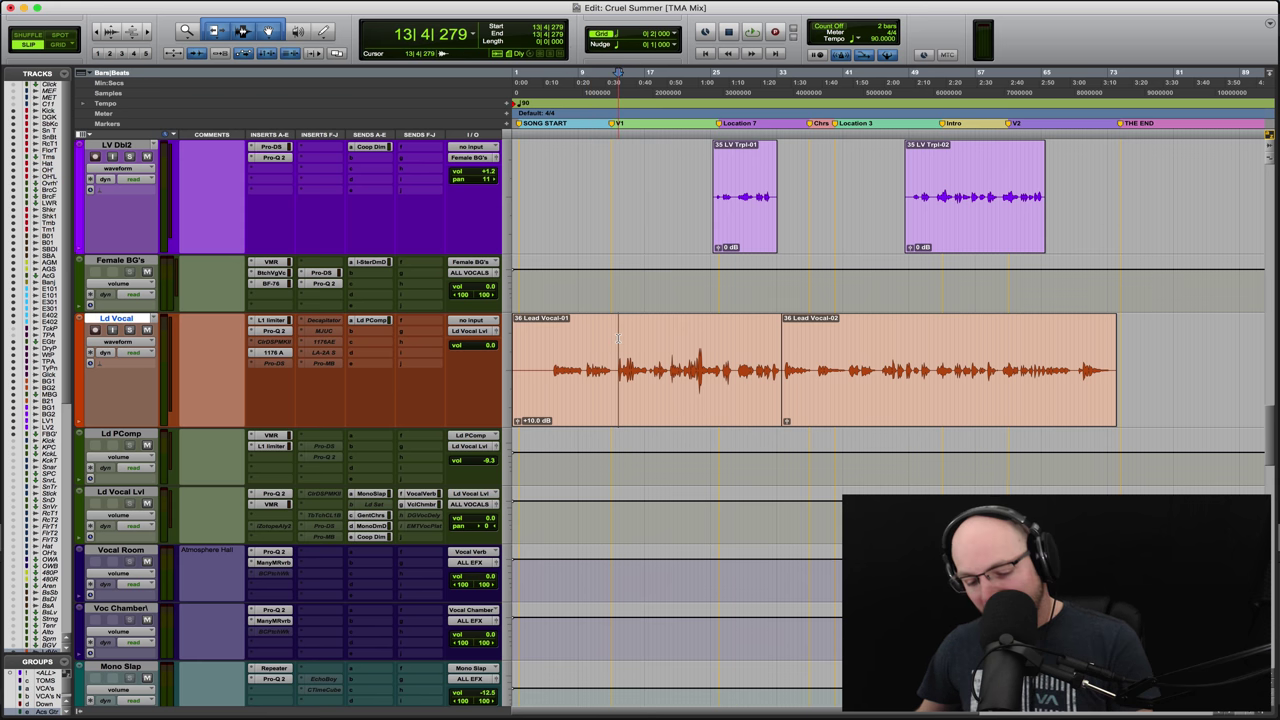
{"action": "key", "text": "space"}
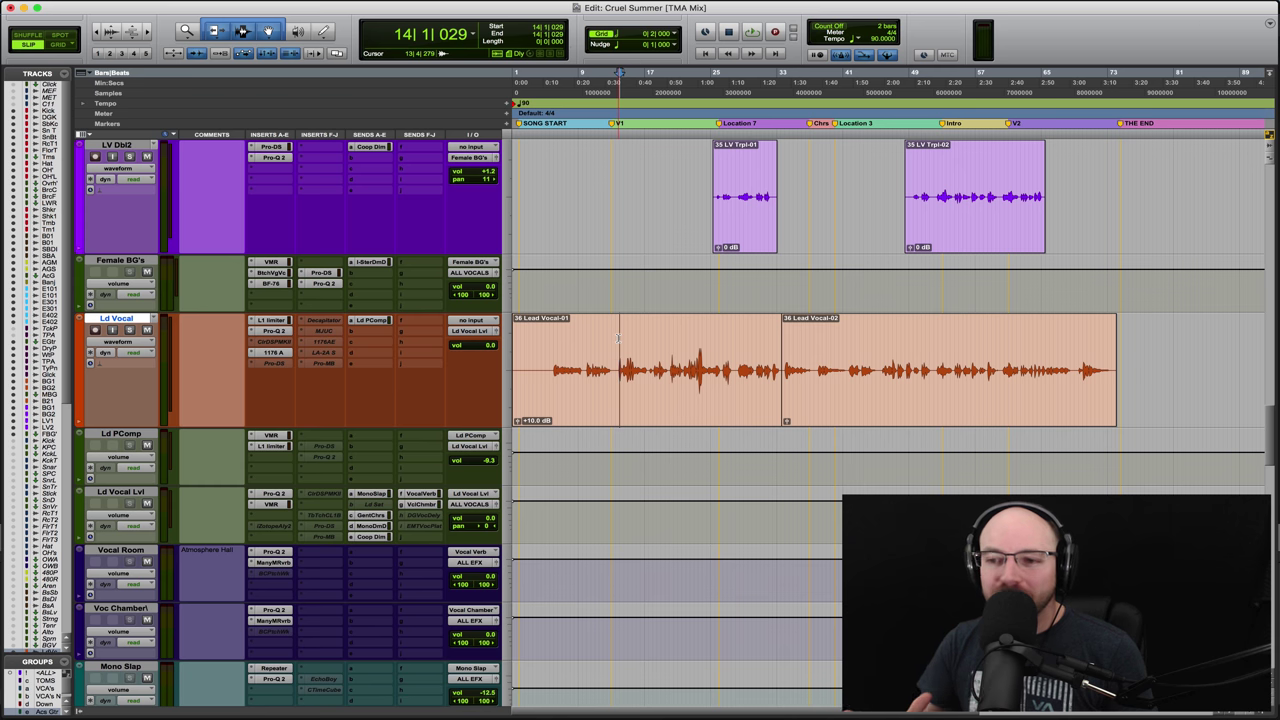
{"action": "left_click_drag", "start_coordinate": [541, 346], "coordinate": [582, 360]}
Step: Look over the Ld Vocal track's L1 Limiter and Pro-Q 2 windows, closing each afterwards
{"action": "left_click", "coordinate": [567, 360]}
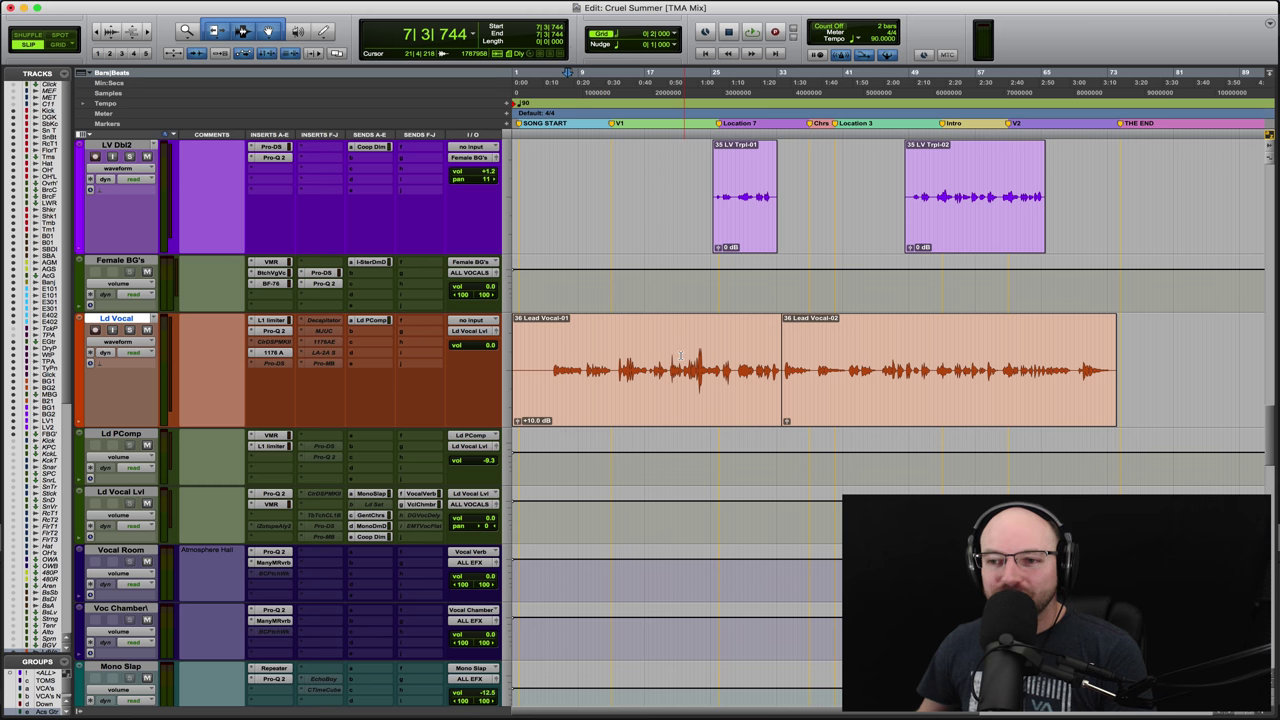
{"action": "left_click", "coordinate": [283, 320]}
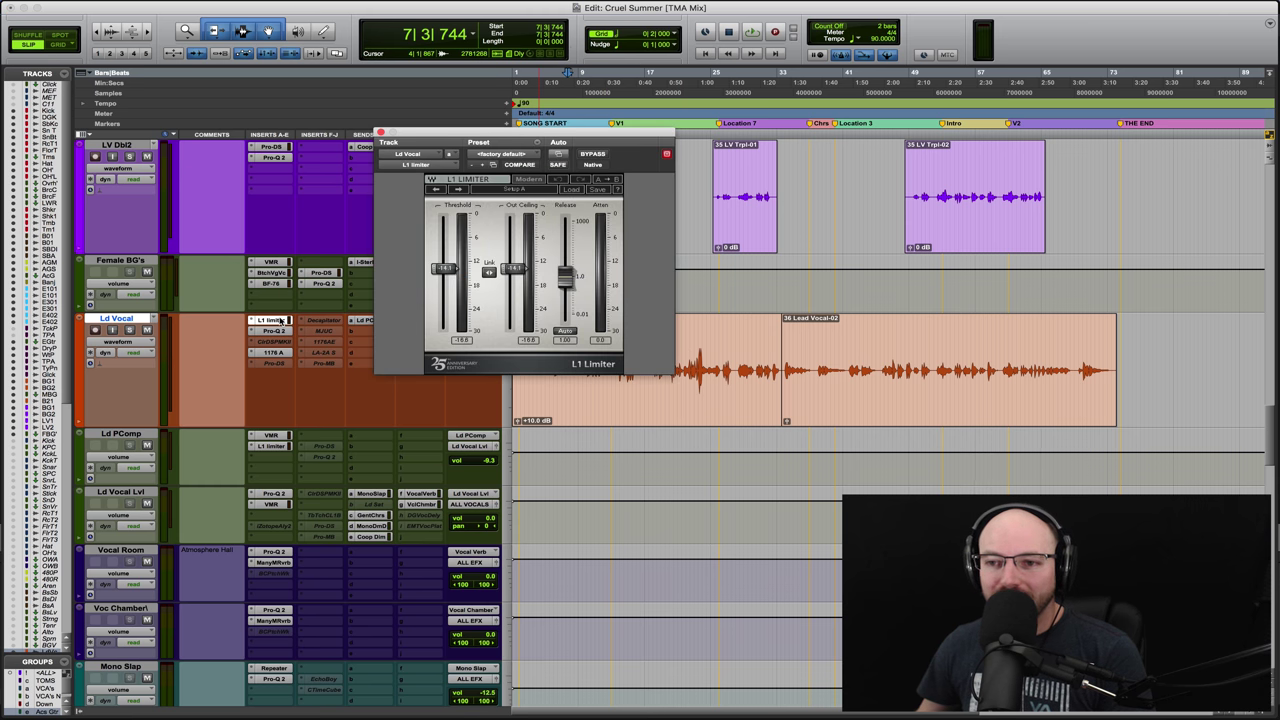
{"action": "left_click_drag", "start_coordinate": [519, 137], "coordinate": [606, 123]}
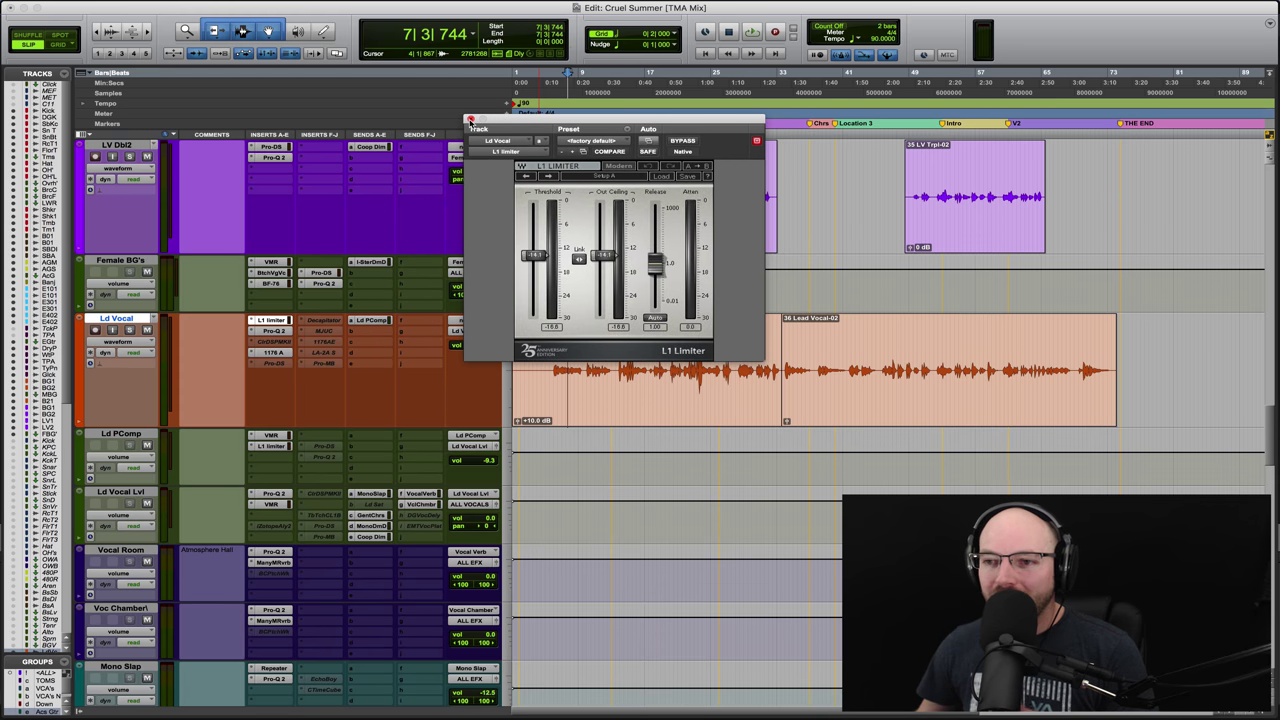
{"action": "left_click", "coordinate": [470, 120]}
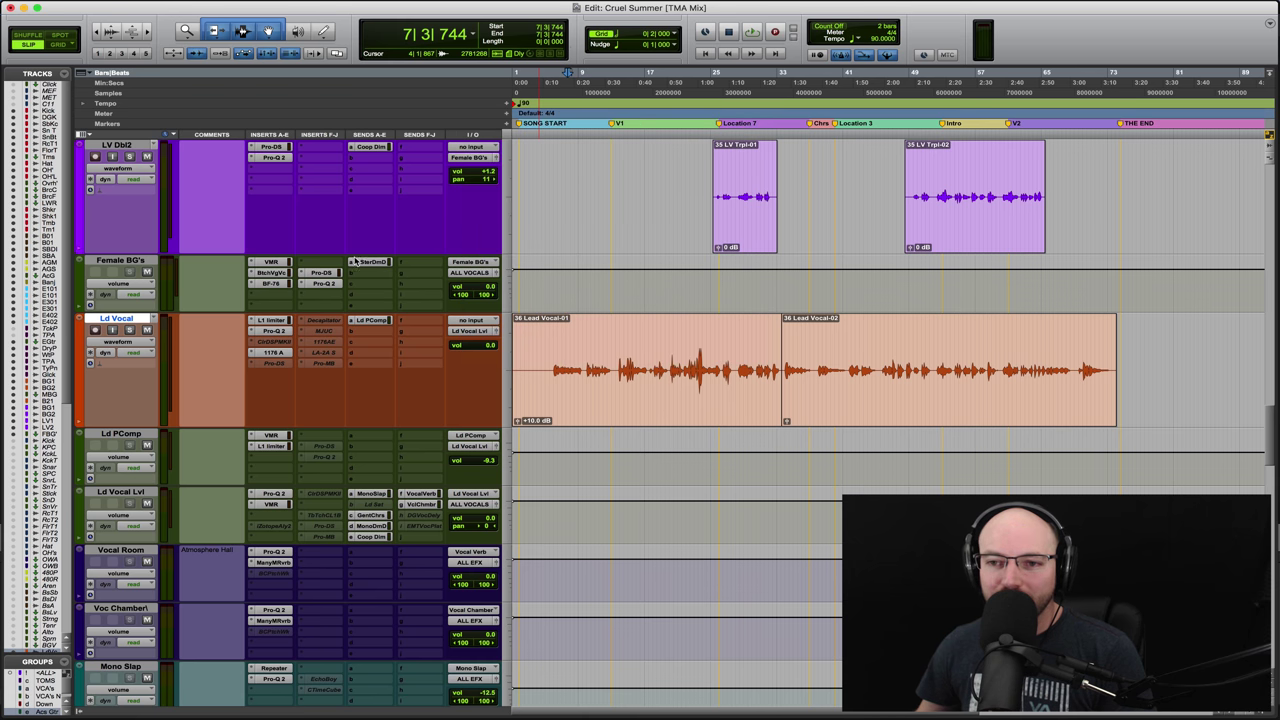
{"action": "left_click", "coordinate": [276, 333]}
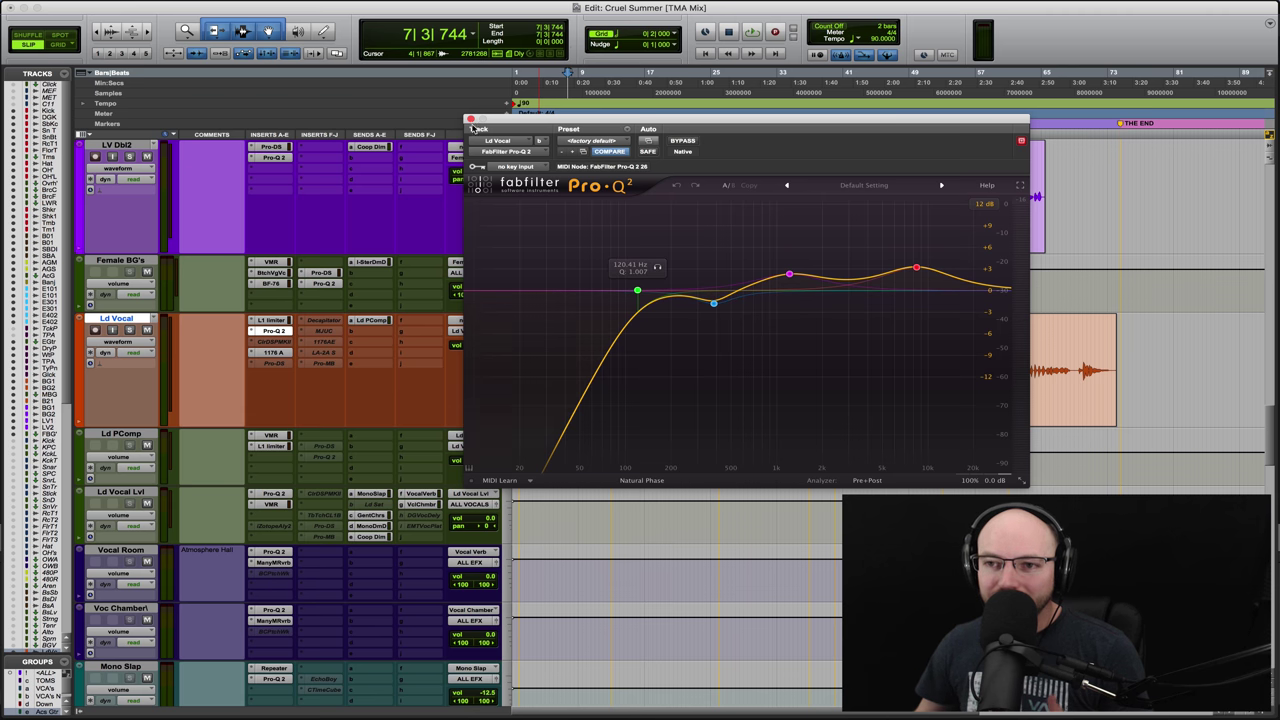
{"action": "left_click", "coordinate": [470, 119]}
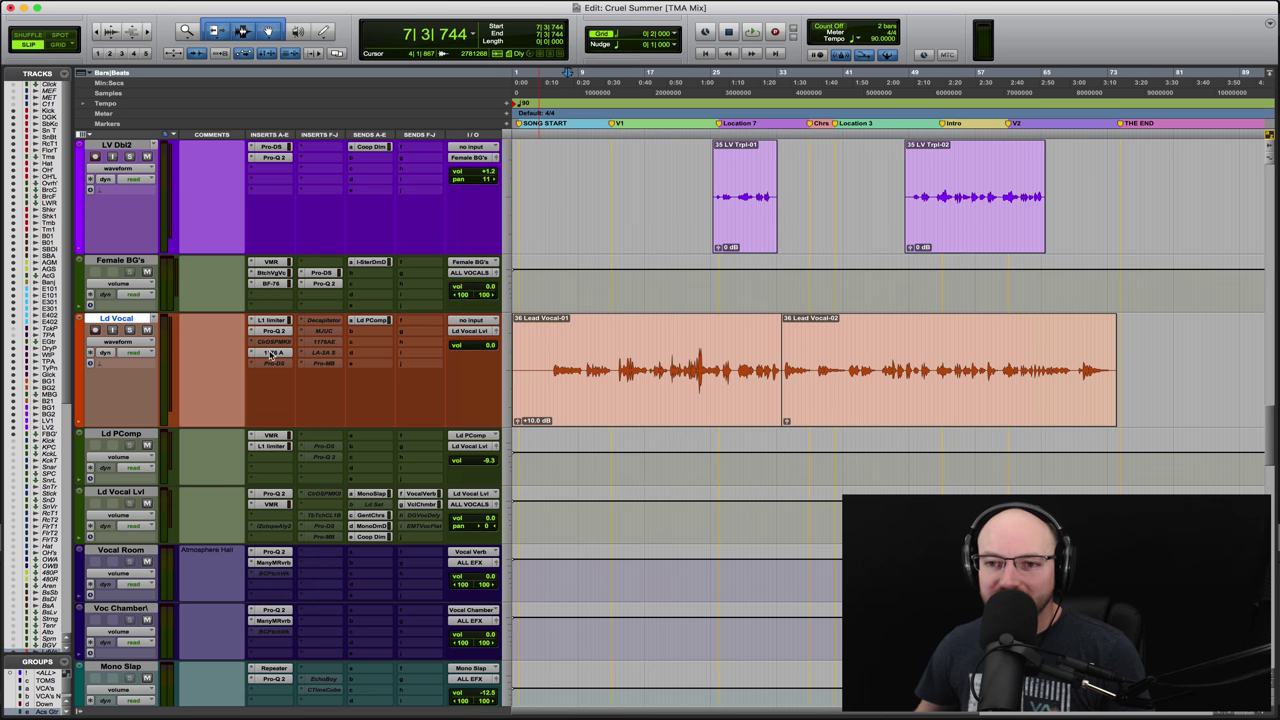
Step: Bring up the Ld Vocal 1176 compressor and briefly play the vocal clip through it
{"action": "left_click", "coordinate": [270, 353]}
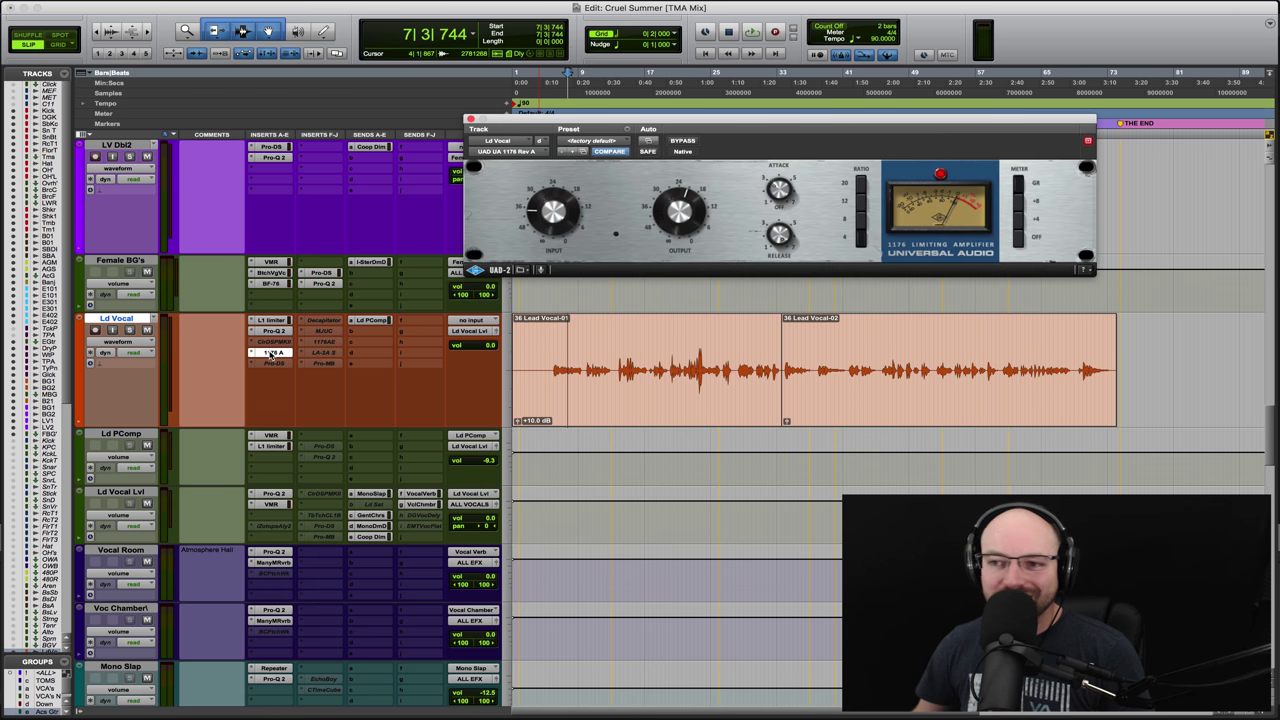
{"action": "left_click", "coordinate": [692, 358]}
{"action": "key", "text": "space"}
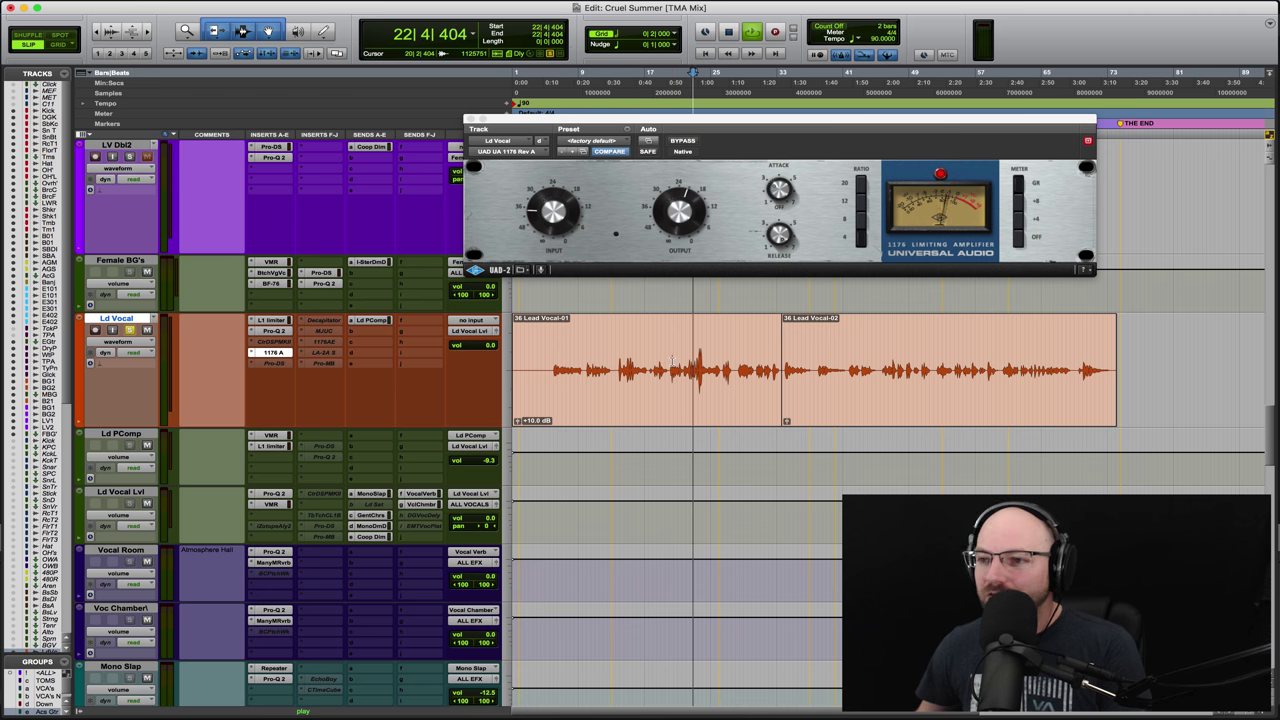
{"action": "key", "text": "space"}
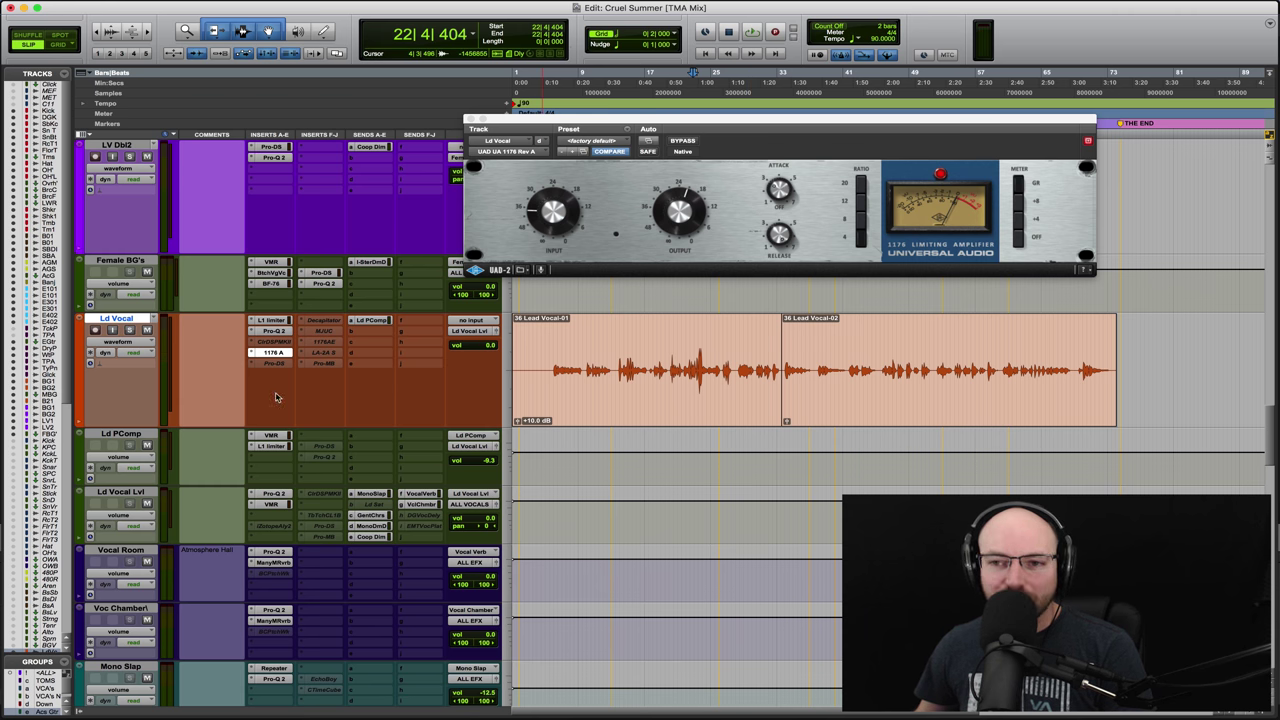
Step: Select Ld PComp and play the vocal through its Virtual Mix Rack compressor
{"action": "left_click", "coordinate": [126, 436]}
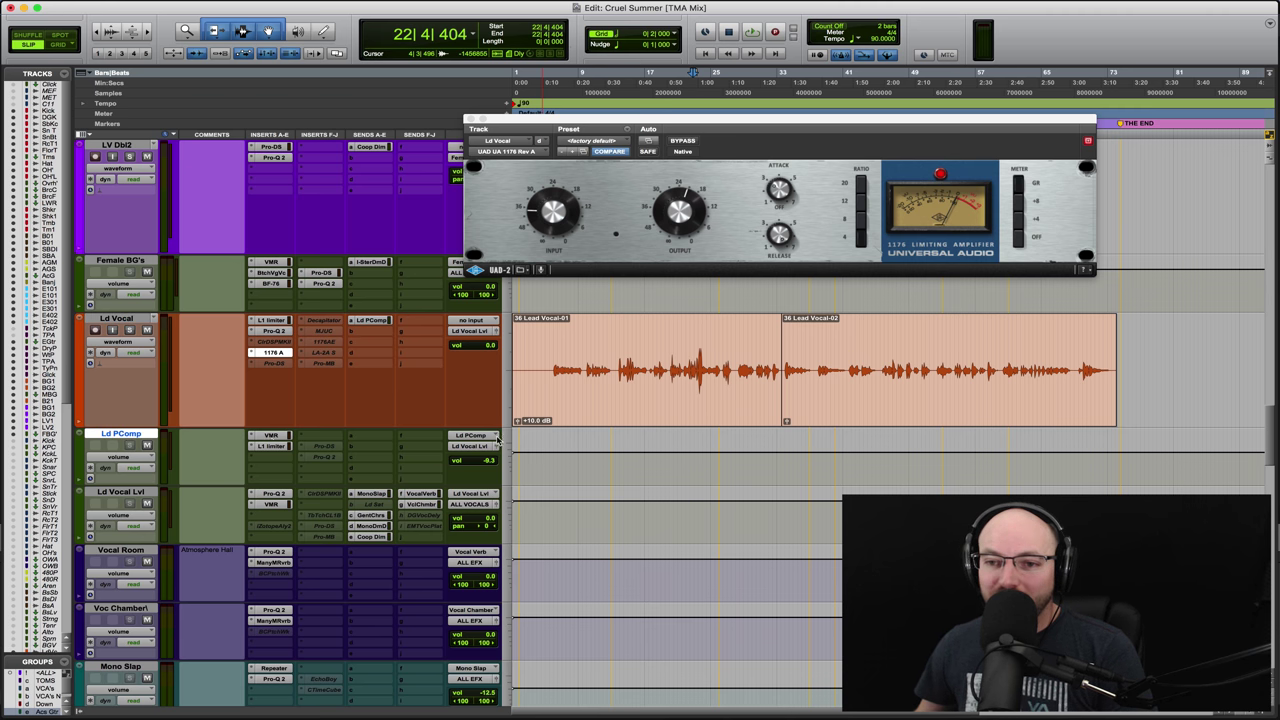
{"action": "left_click_drag", "start_coordinate": [672, 118], "coordinate": [519, 106]}
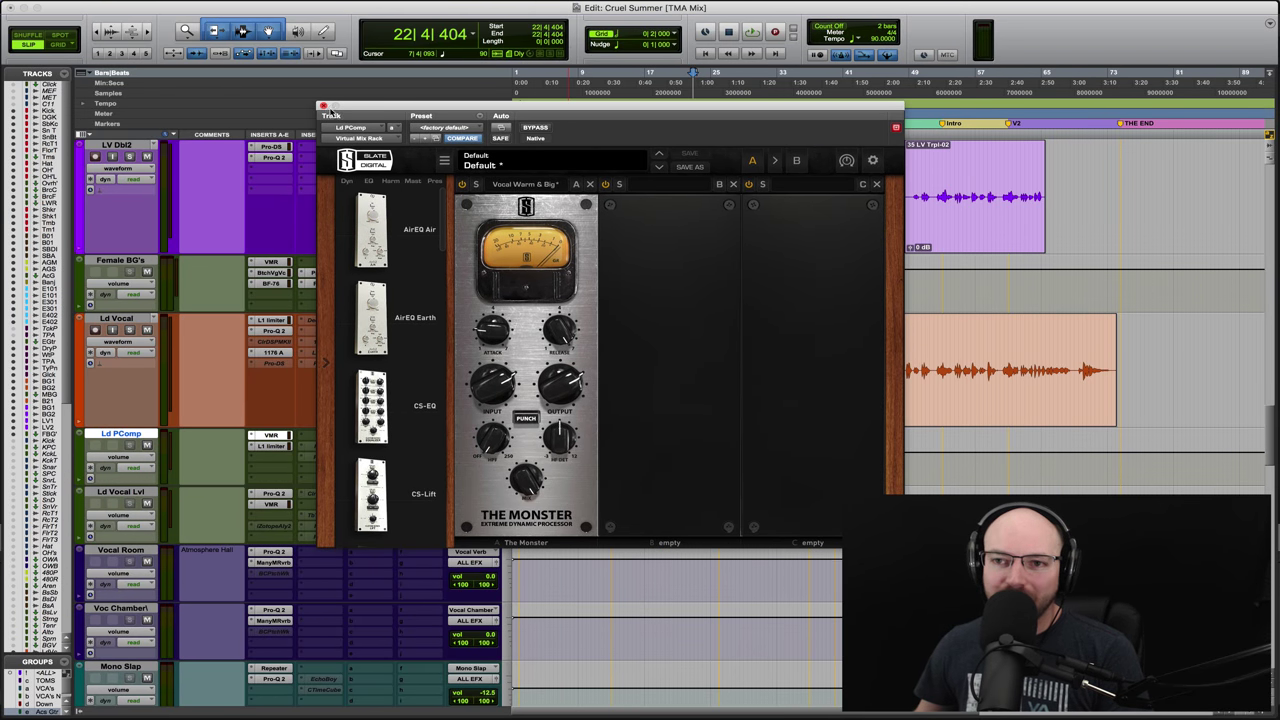
{"action": "left_click_drag", "start_coordinate": [349, 107], "coordinate": [401, 171]}
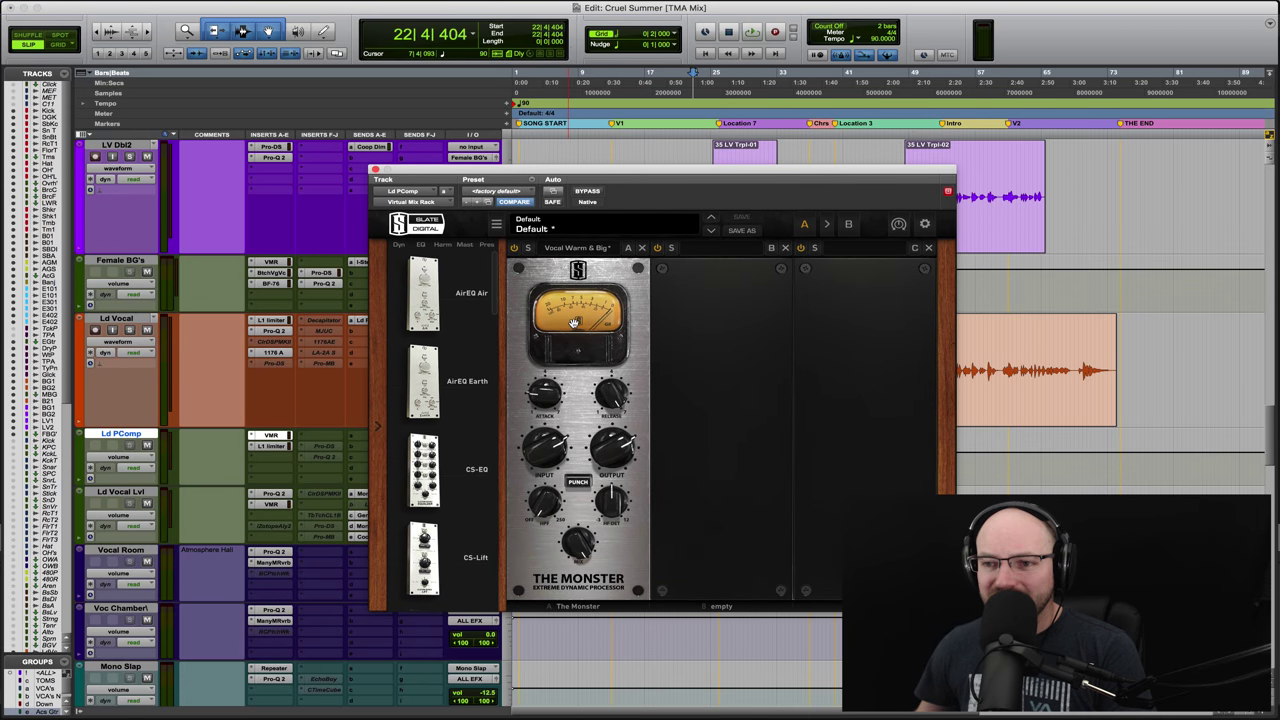
{"action": "key", "text": "space"}
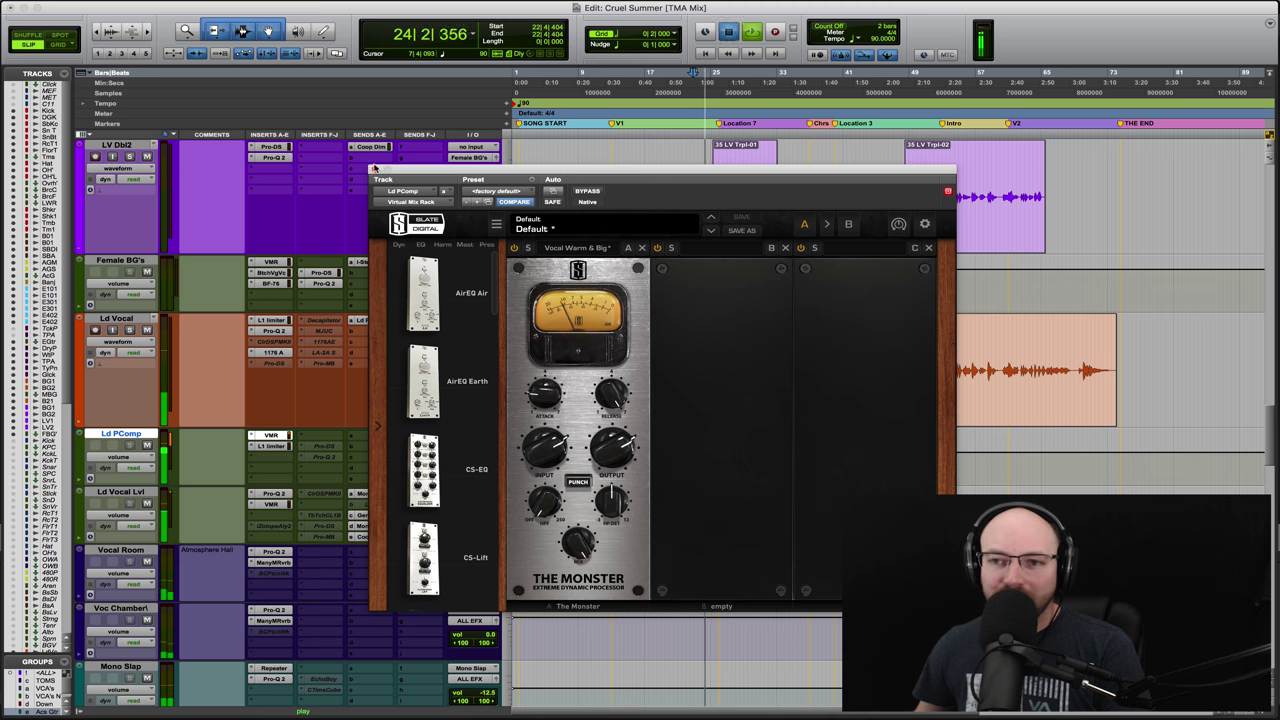
{"action": "key", "text": "space"}
Step: Close the Virtual Mix Rack, audition the Ld PComp L1 limiter, then close it
{"action": "left_click", "coordinate": [271, 436]}
{"action": "left_click", "coordinate": [270, 446]}
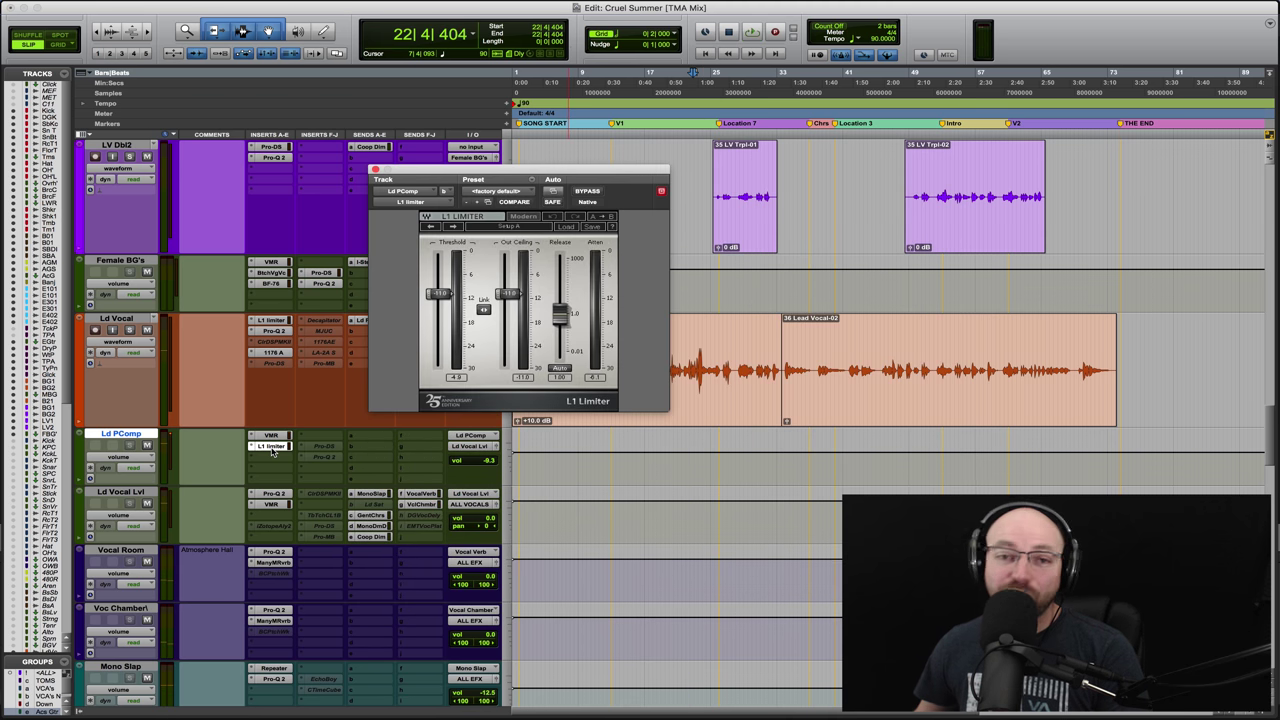
{"action": "left_click_drag", "start_coordinate": [517, 174], "coordinate": [640, 175]}
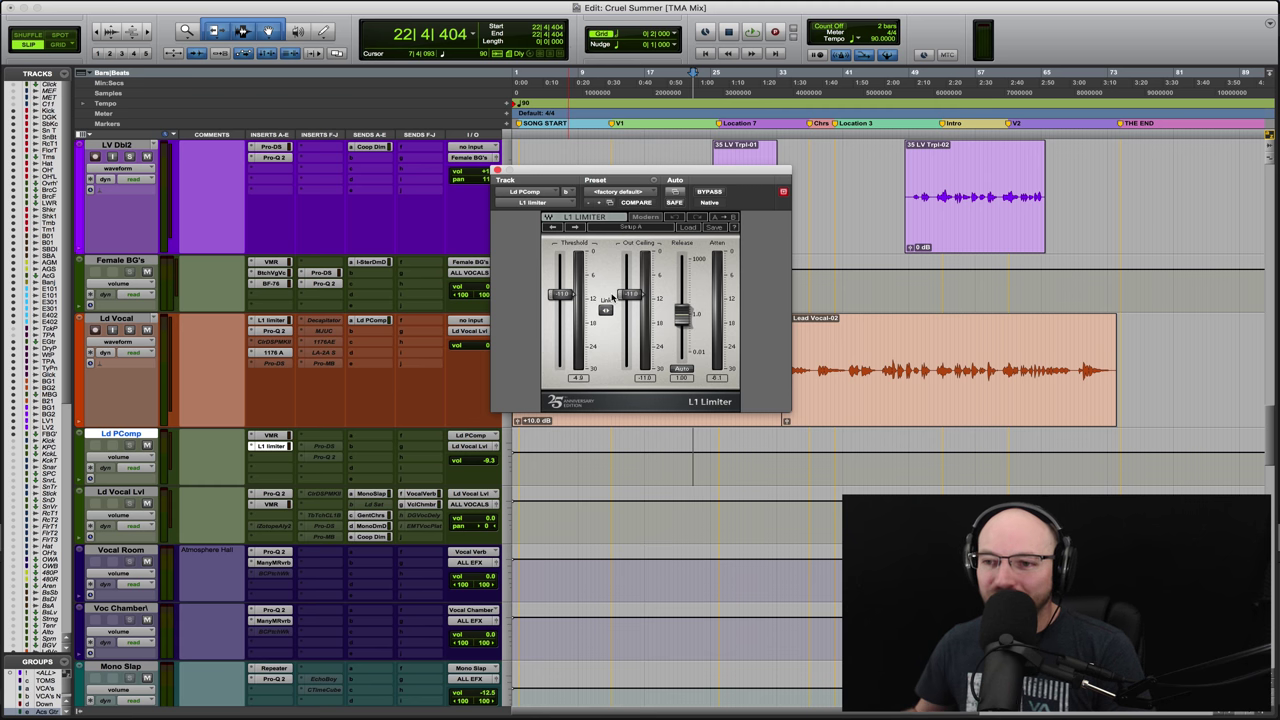
{"action": "key", "text": "space"}
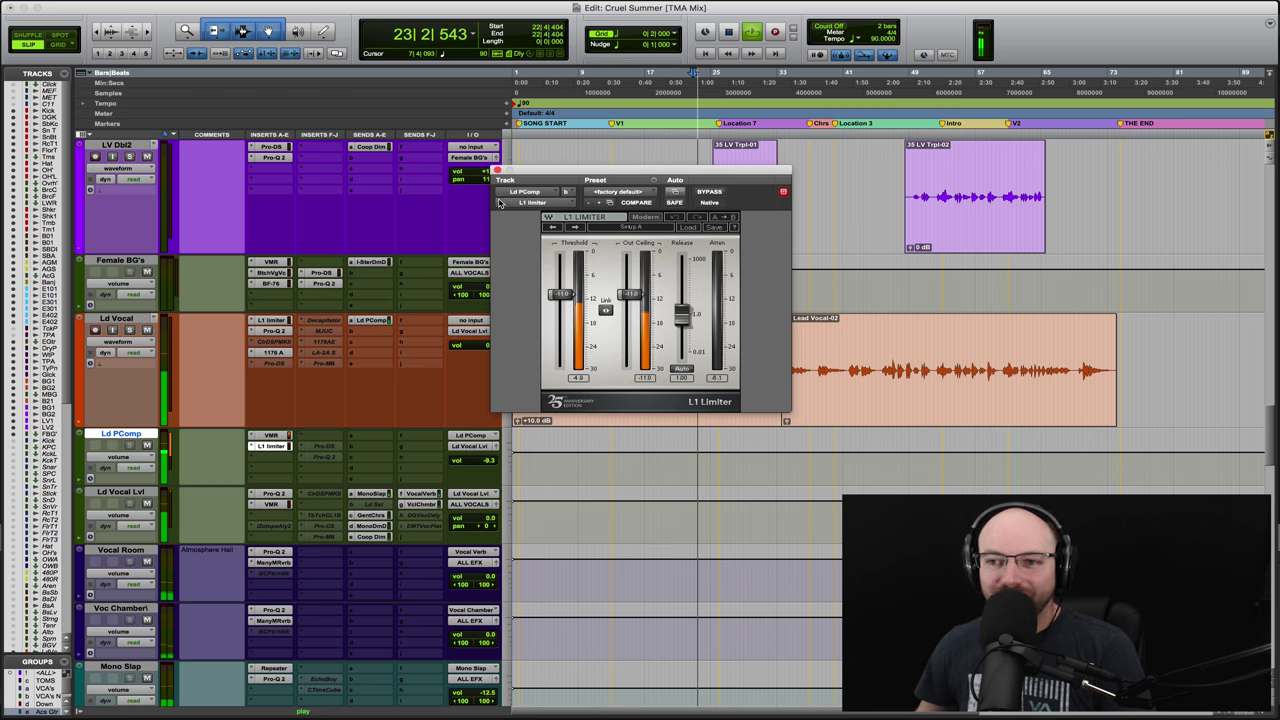
{"action": "key", "text": "space"}
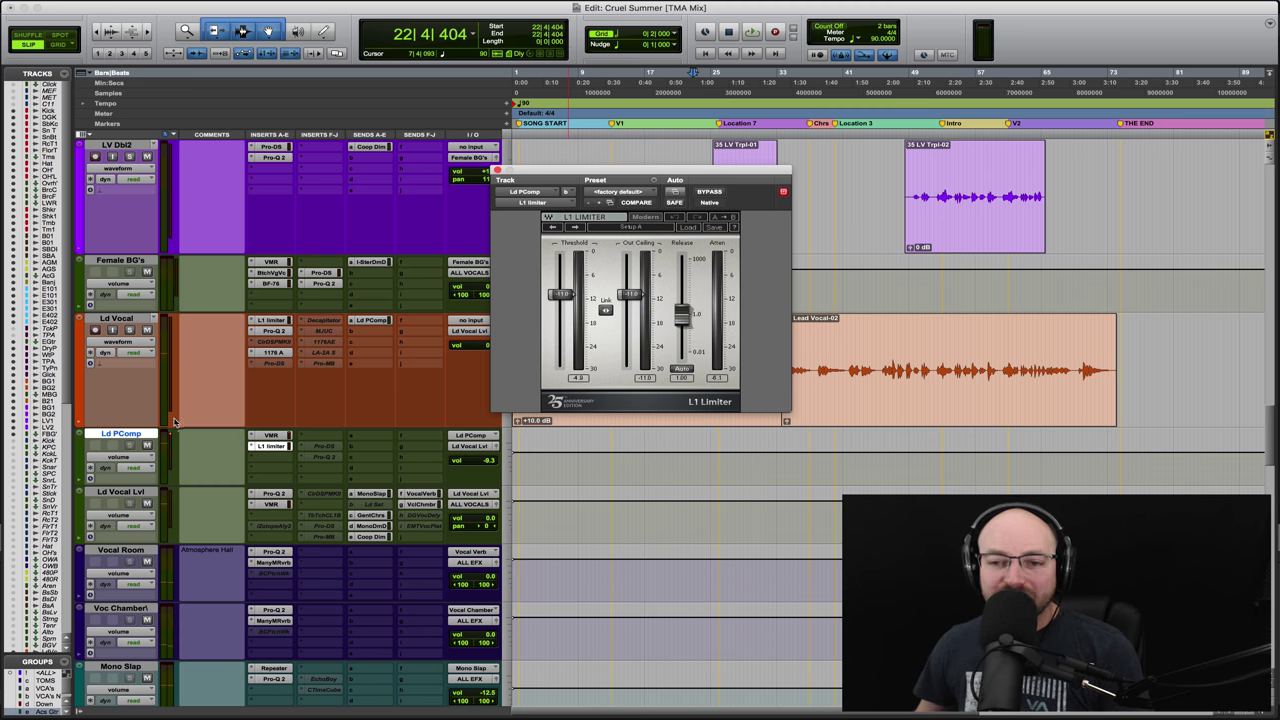
{"action": "left_click", "coordinate": [167, 442]}
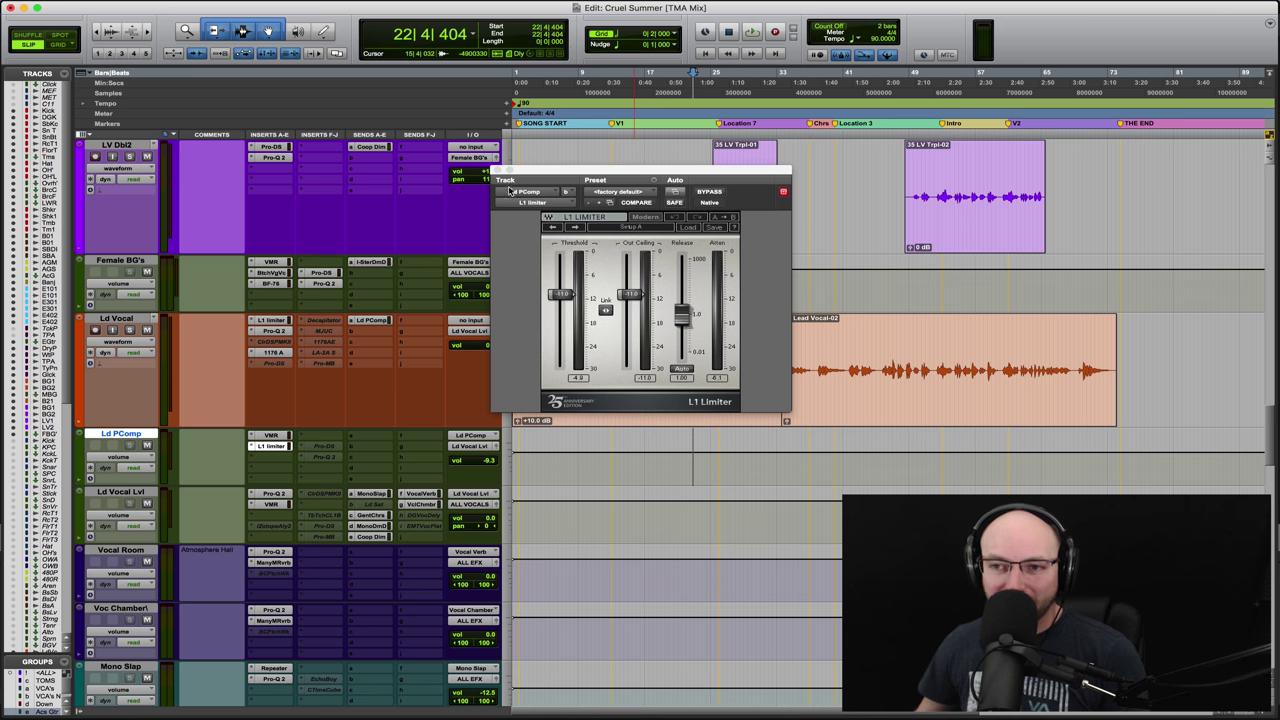
{"action": "left_click", "coordinate": [497, 170]}
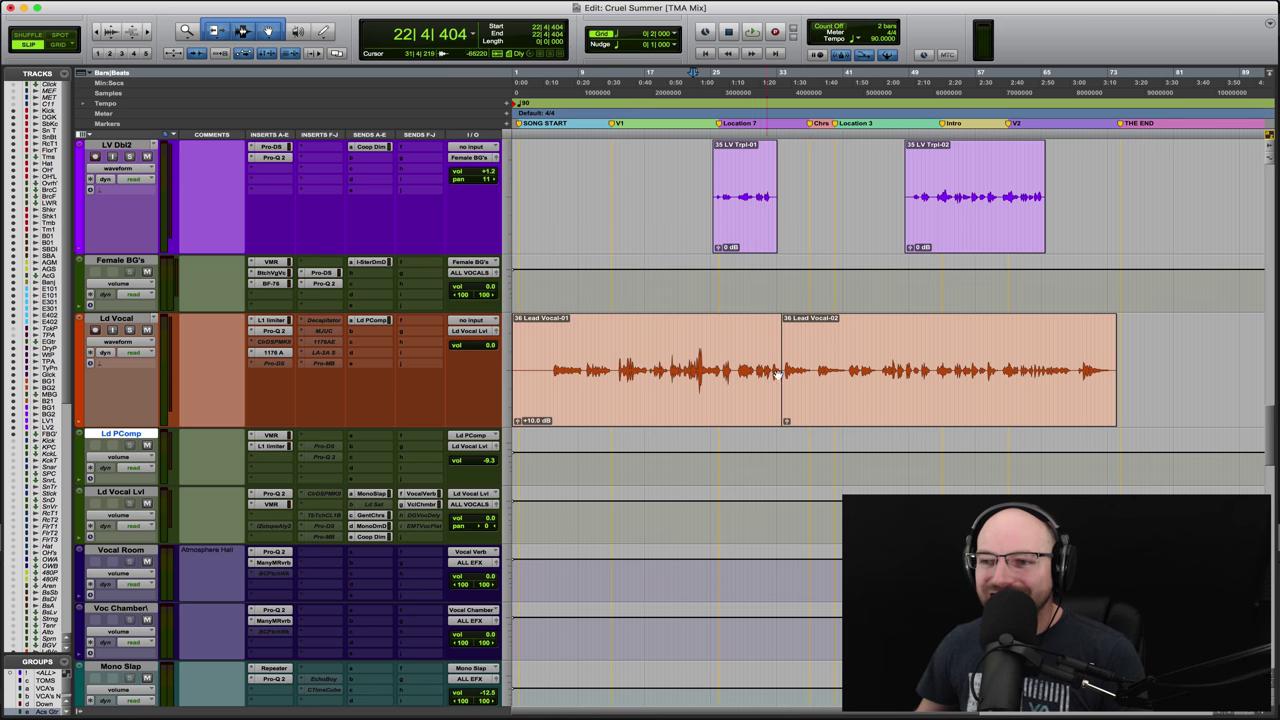
{"action": "left_click", "coordinate": [863, 348]}
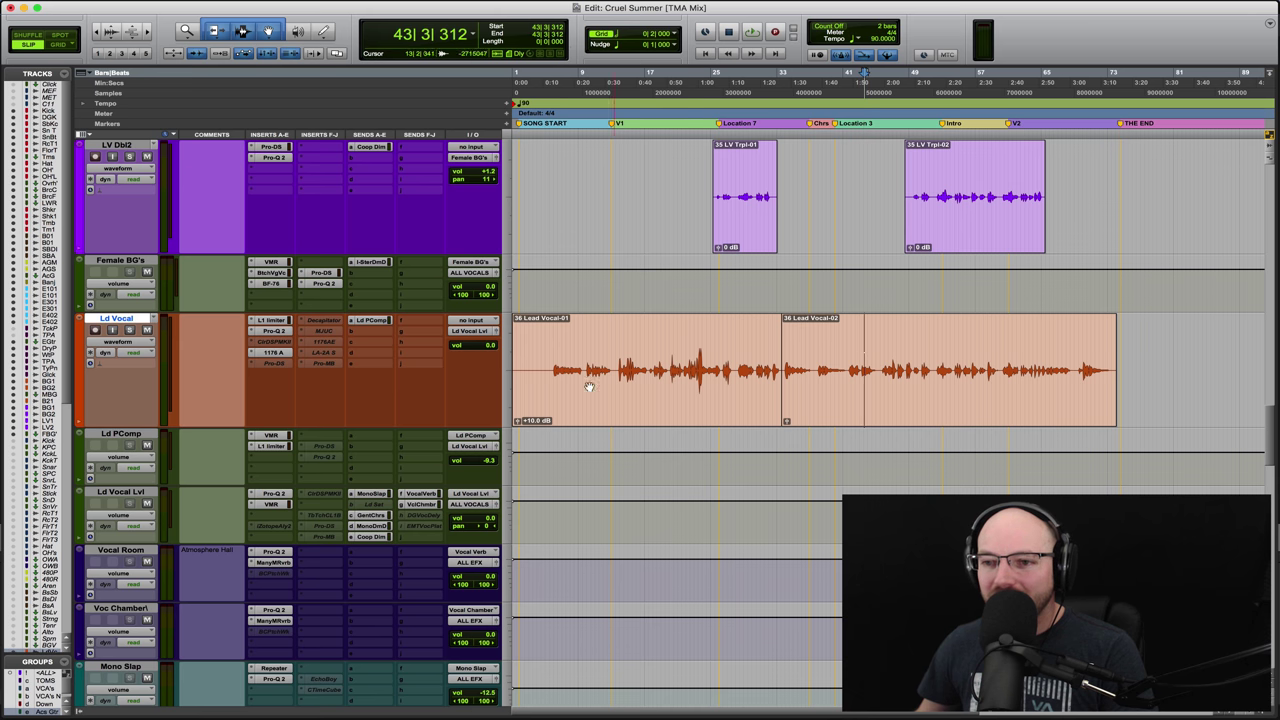
{"action": "left_click", "coordinate": [619, 372]}
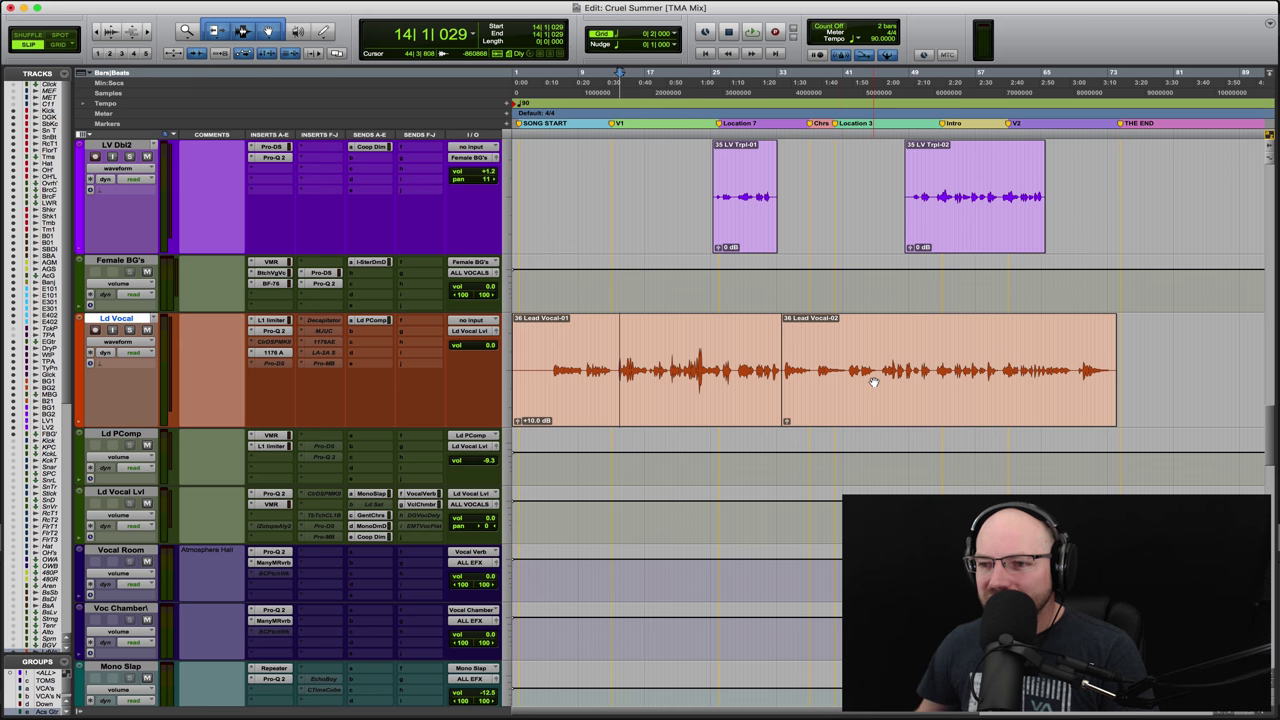
{"action": "left_click", "coordinate": [840, 347]}
{"action": "key", "text": "ctrl+shift+minus"}
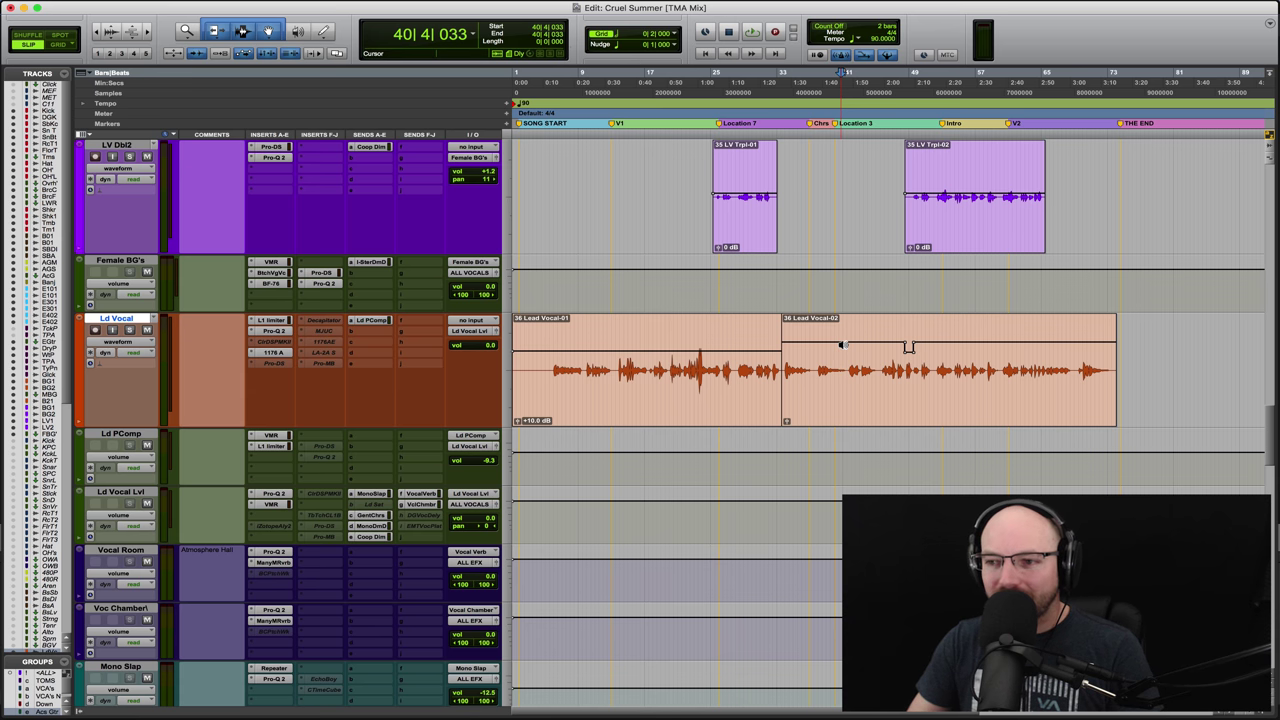
{"action": "key", "text": "ctrl+shift+minus"}
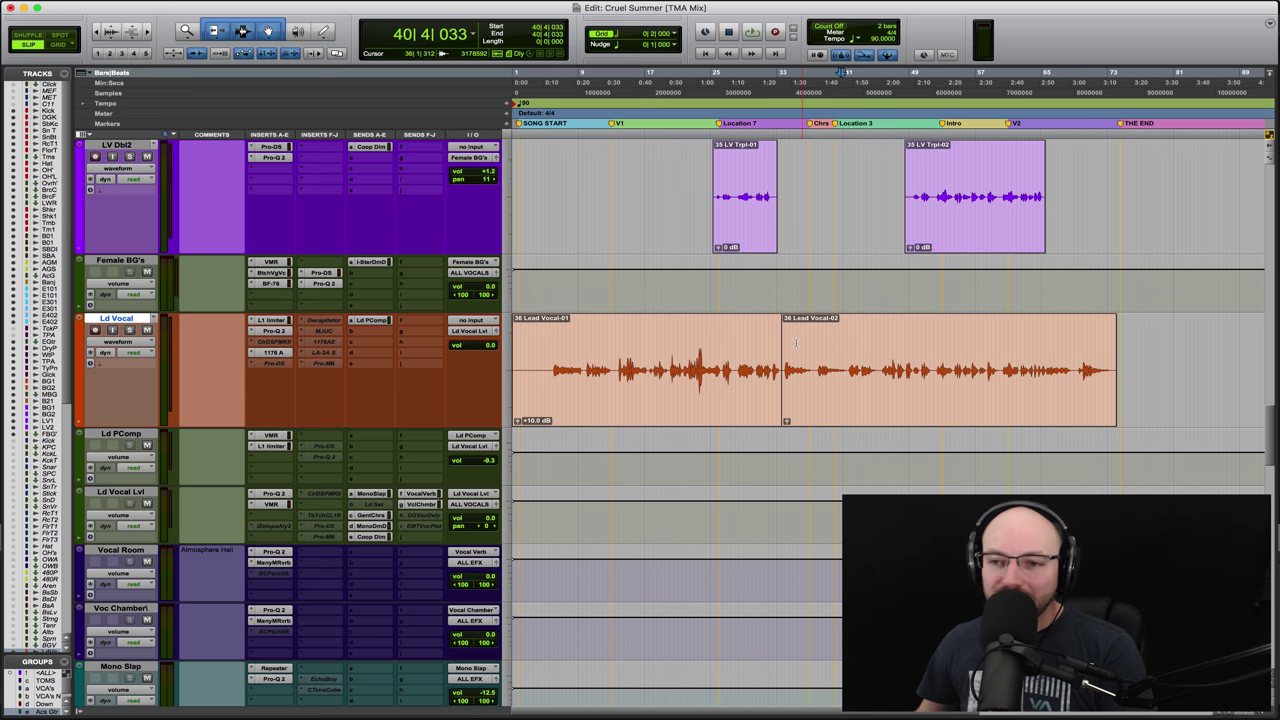
{"action": "left_click", "coordinate": [122, 492]}
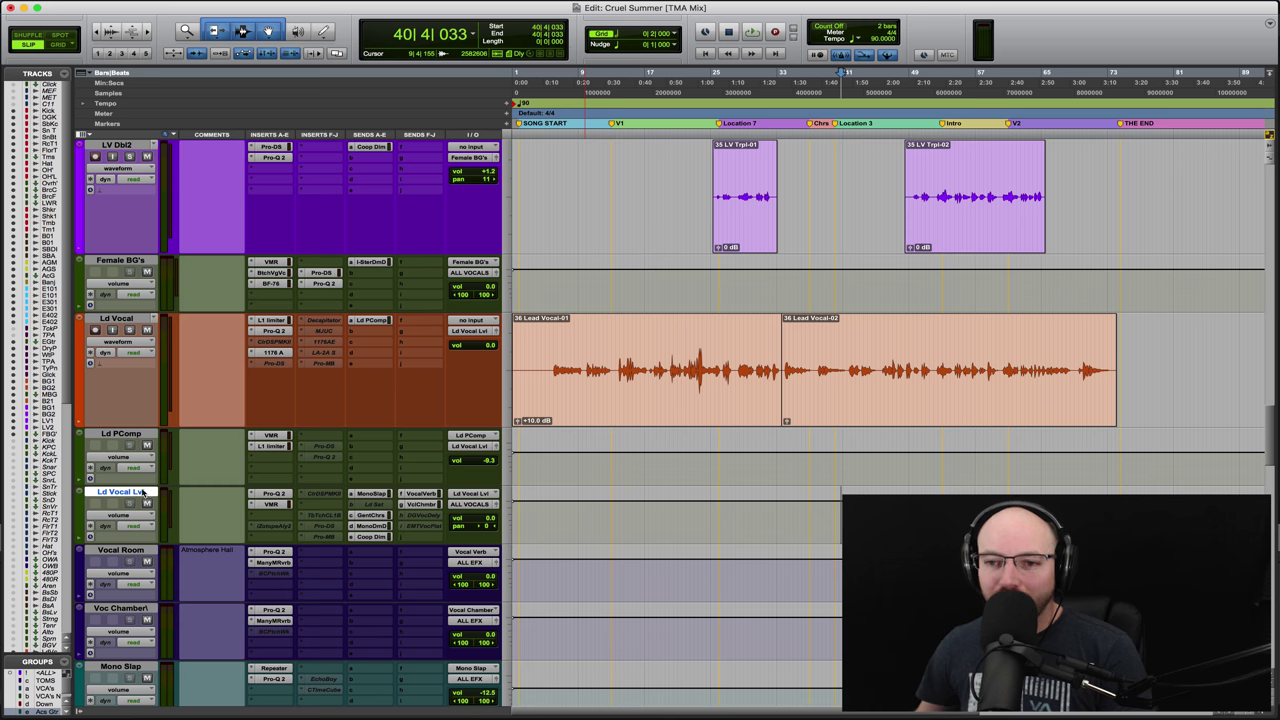
{"action": "left_click", "coordinate": [275, 494]}
{"action": "left_click", "coordinate": [273, 495]}
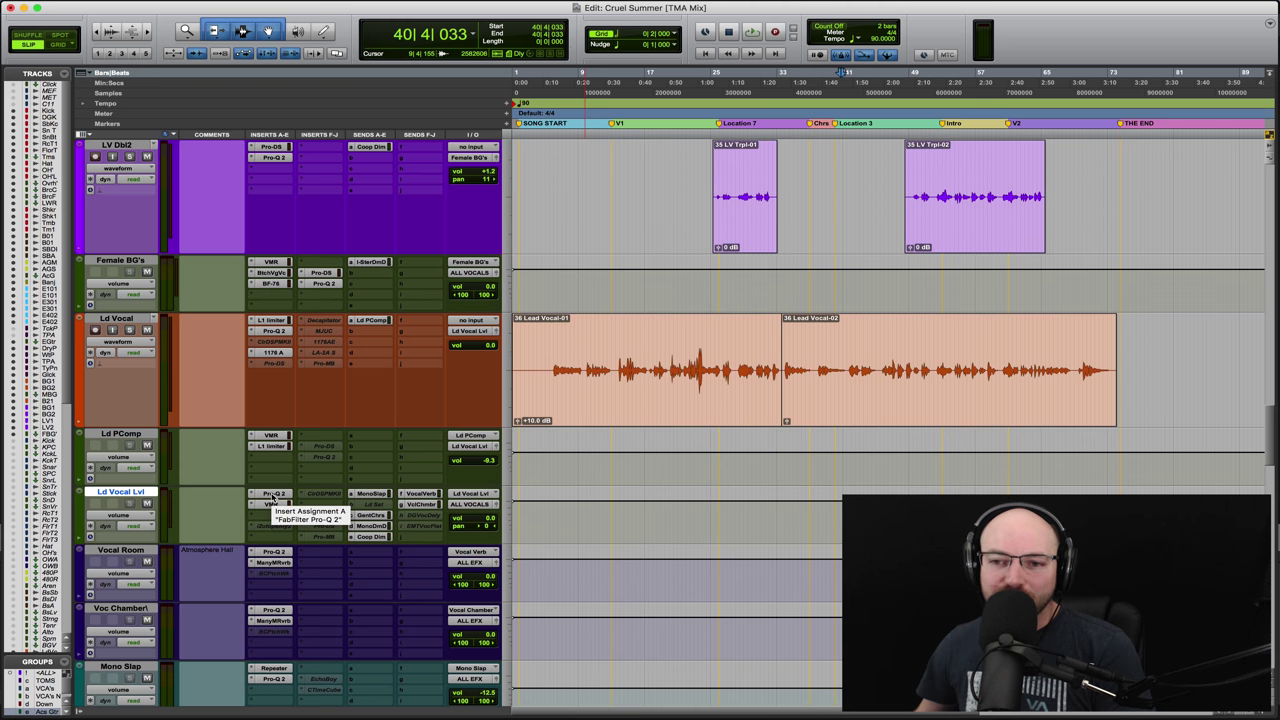
{"action": "left_click", "coordinate": [270, 505]}
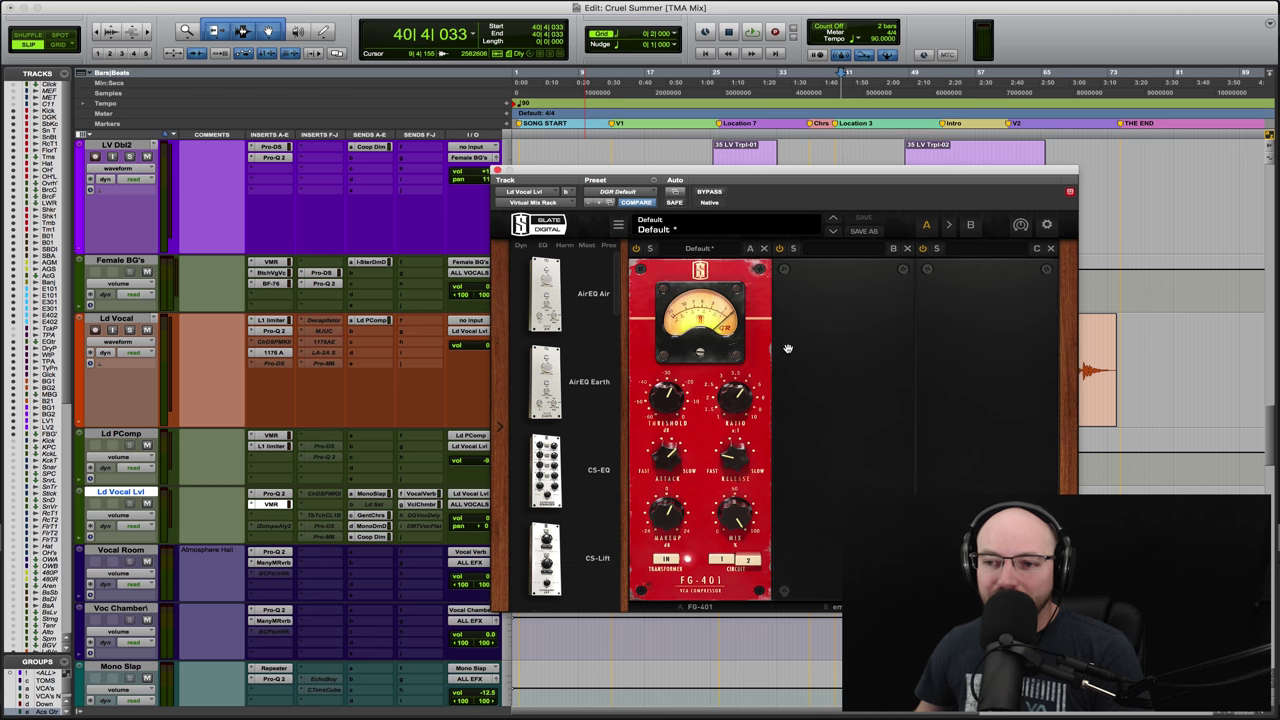
{"action": "left_click", "coordinate": [497, 170]}
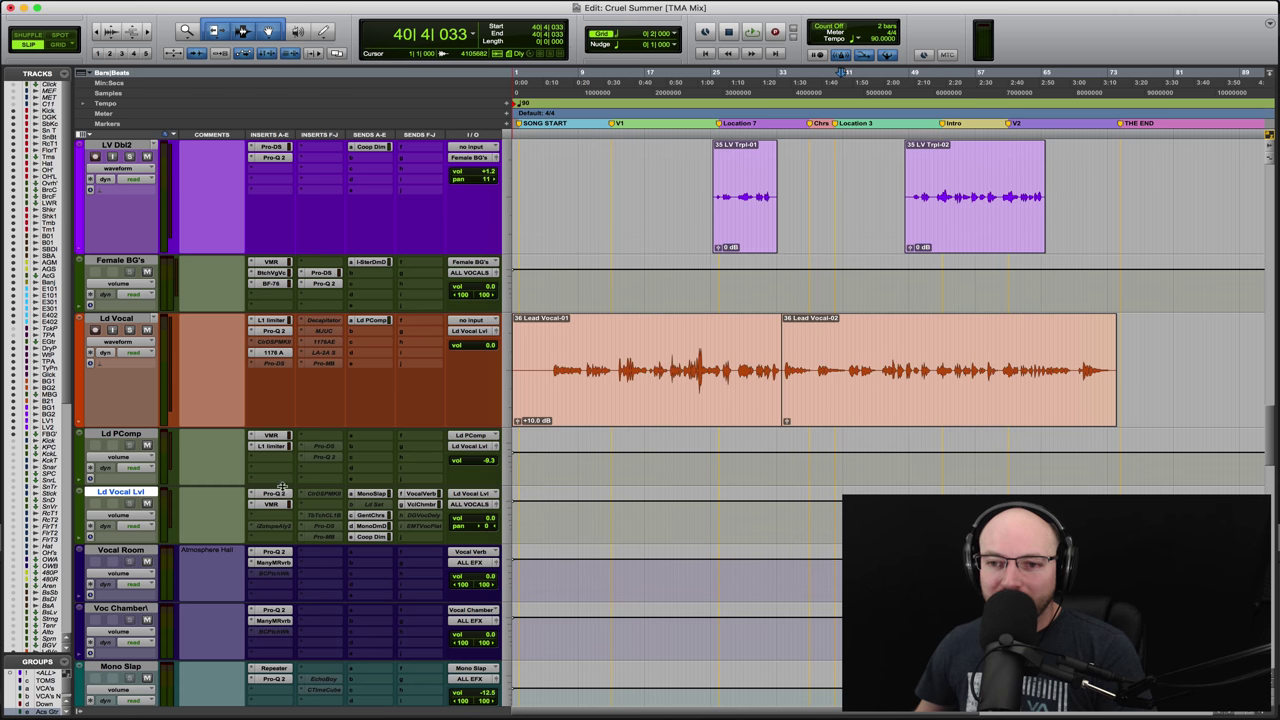
{"action": "left_click", "coordinate": [272, 494]}
{"action": "left_click", "coordinate": [272, 494]}
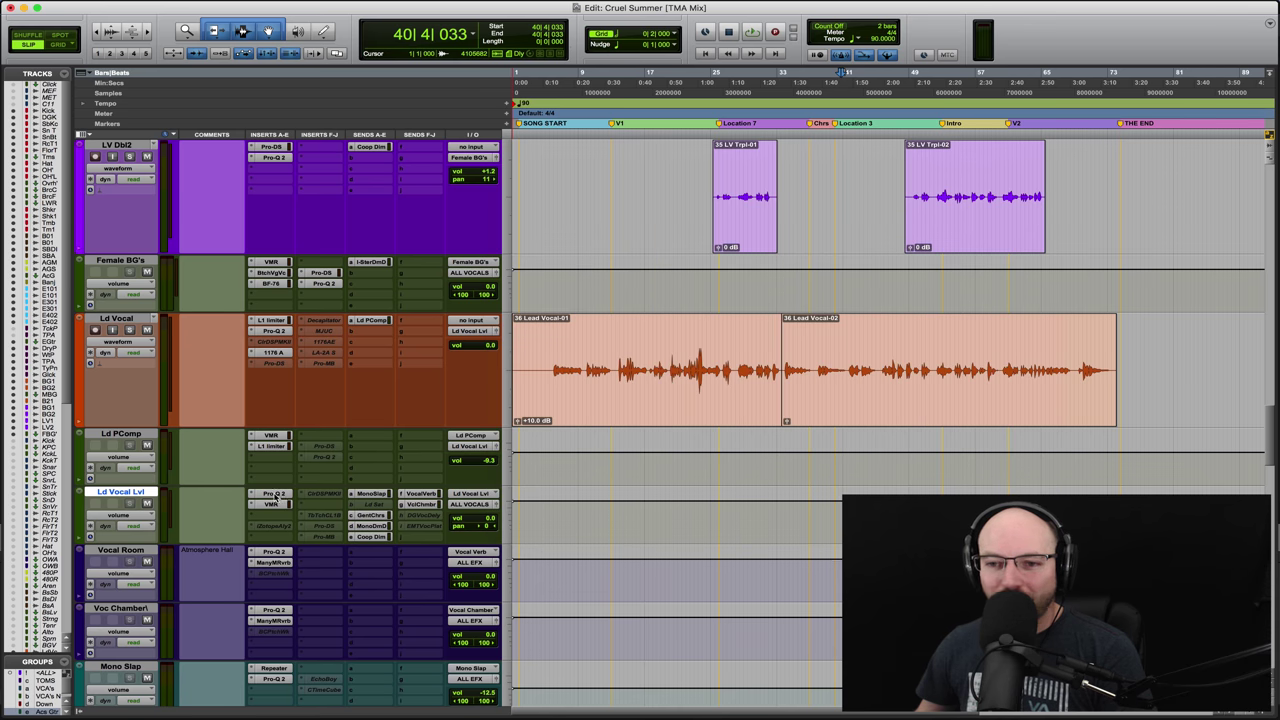
{"action": "left_click", "coordinate": [276, 505]}
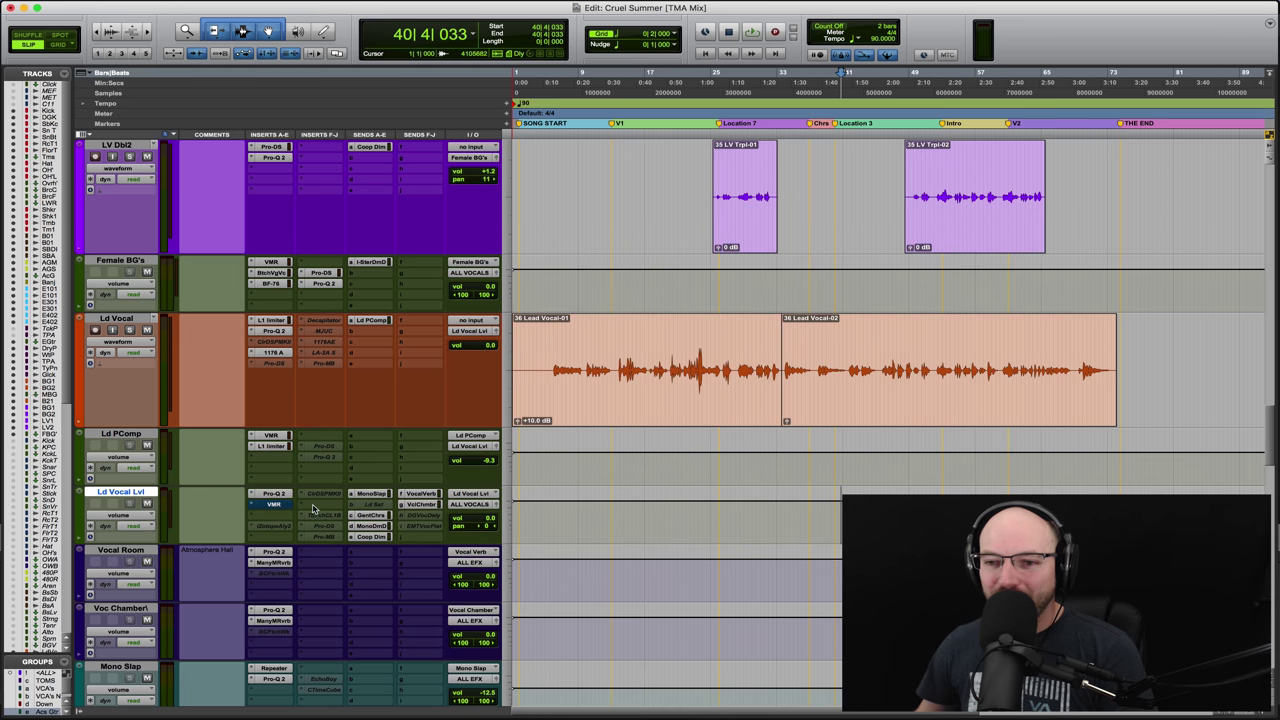
Step: Load Scheps Omni Channel (mono) into Ld Vocal Lvl's empty insert slot
{"action": "mouse_move", "coordinate": [370, 560]}
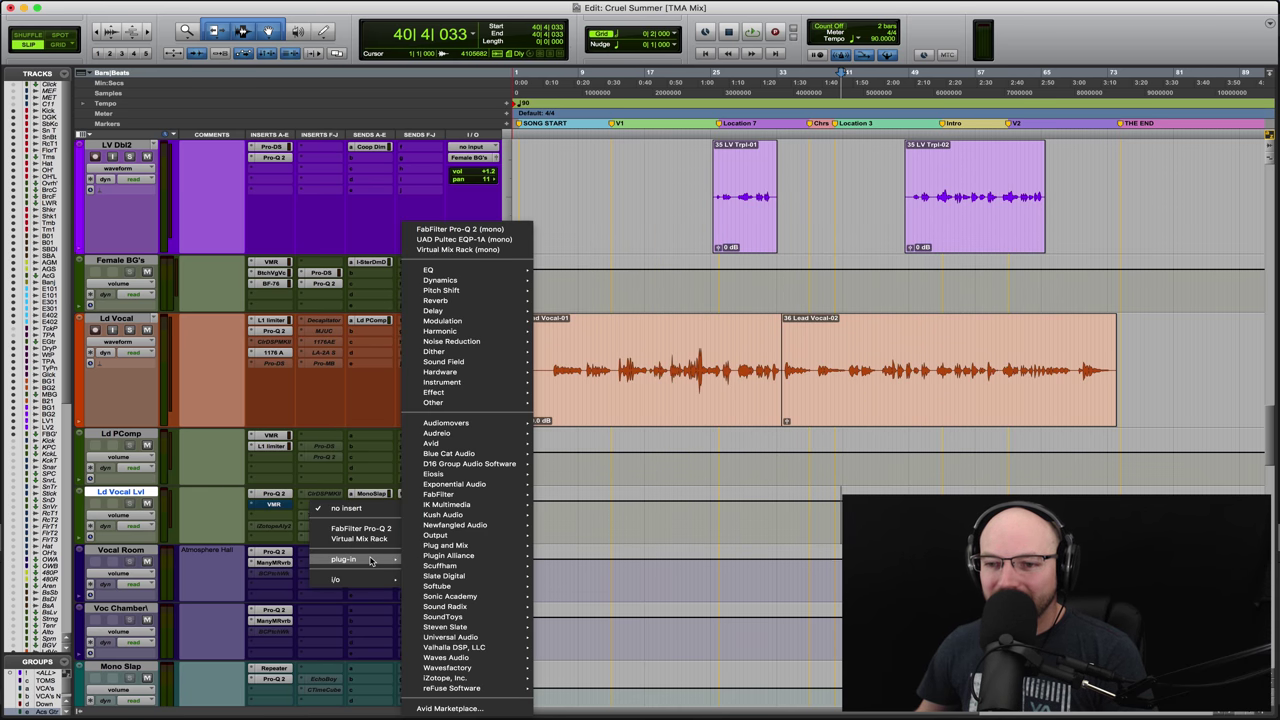
{"action": "mouse_move", "coordinate": [490, 695]}
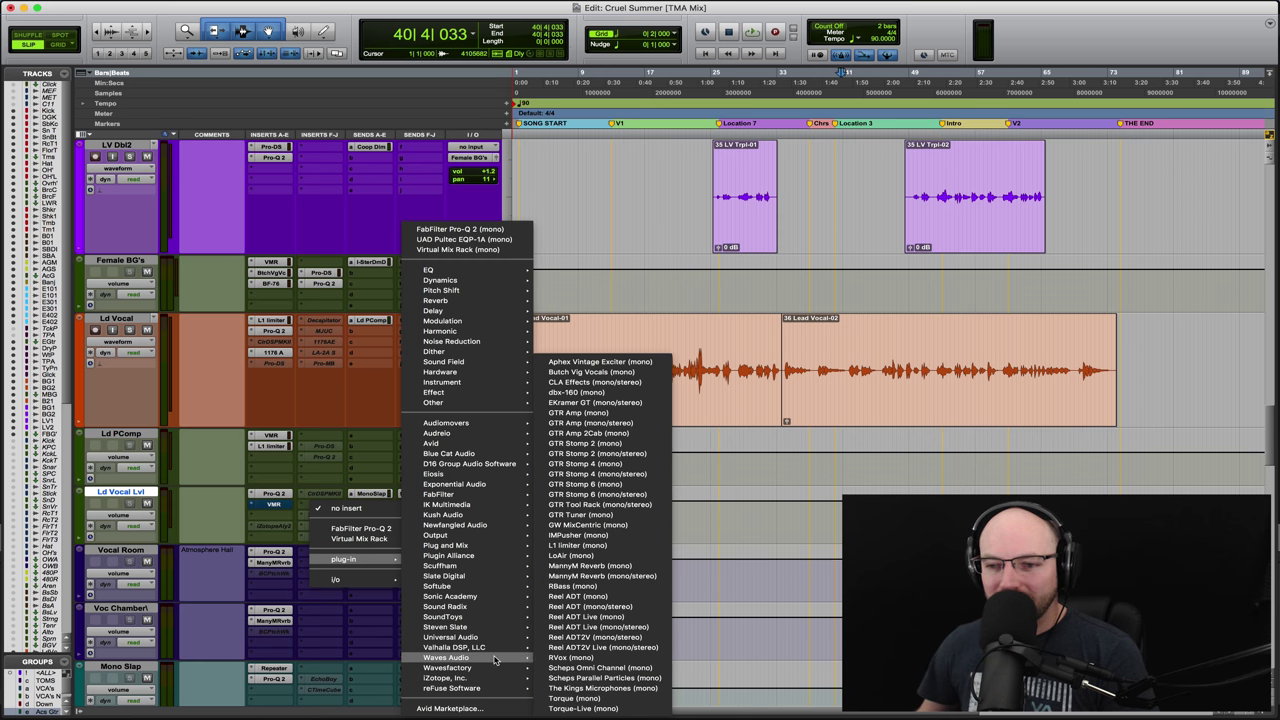
{"action": "left_click", "coordinate": [281, 549]}
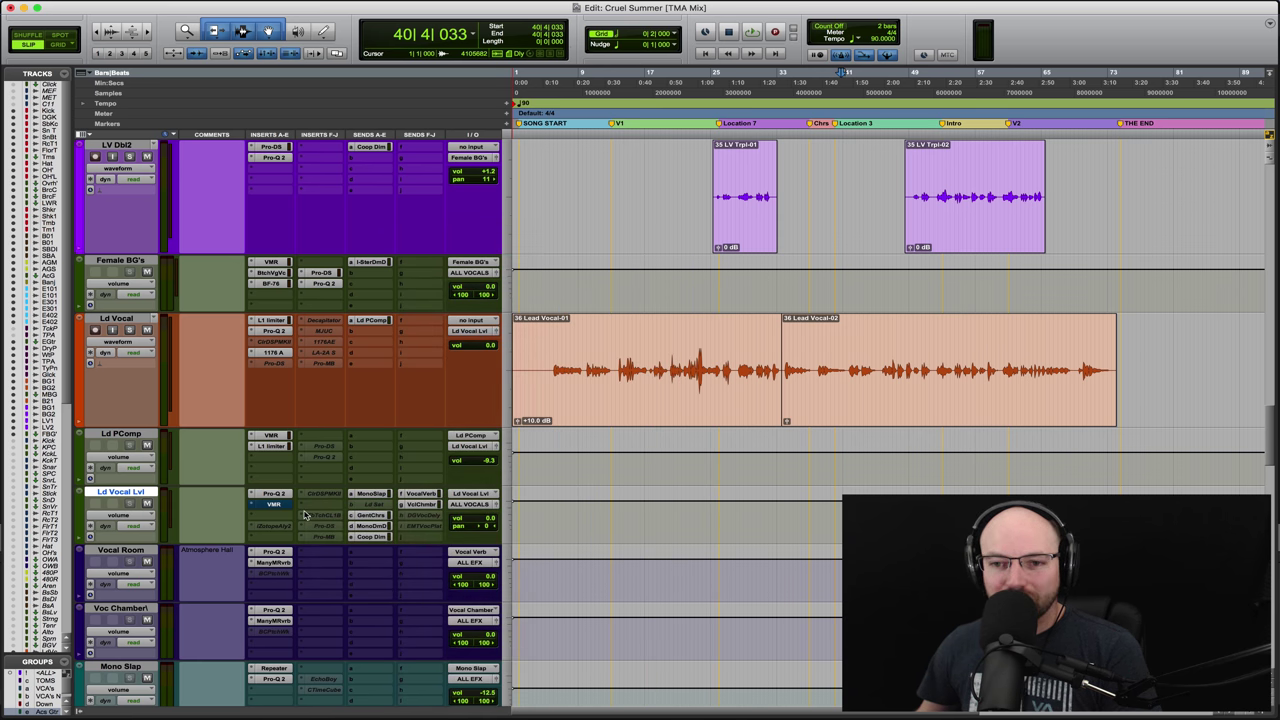
{"action": "left_click", "coordinate": [307, 510]}
{"action": "mouse_move", "coordinate": [476, 659]}
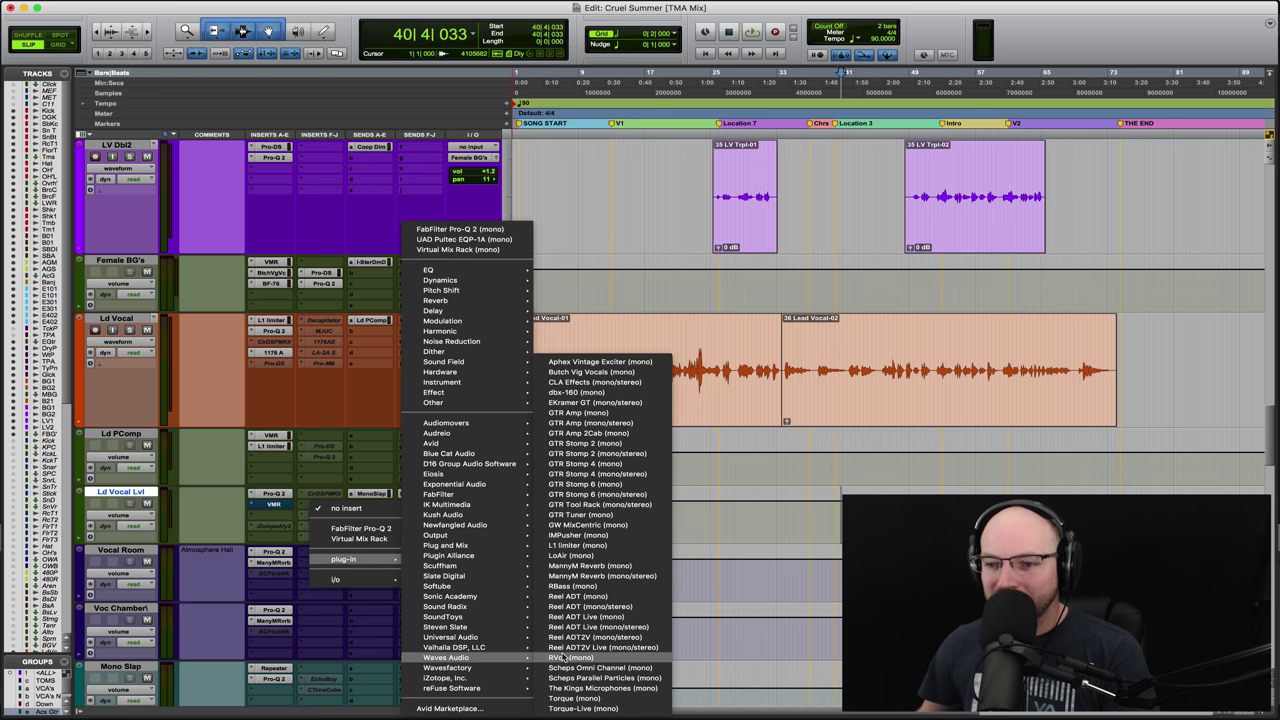
{"action": "left_click", "coordinate": [612, 669]}
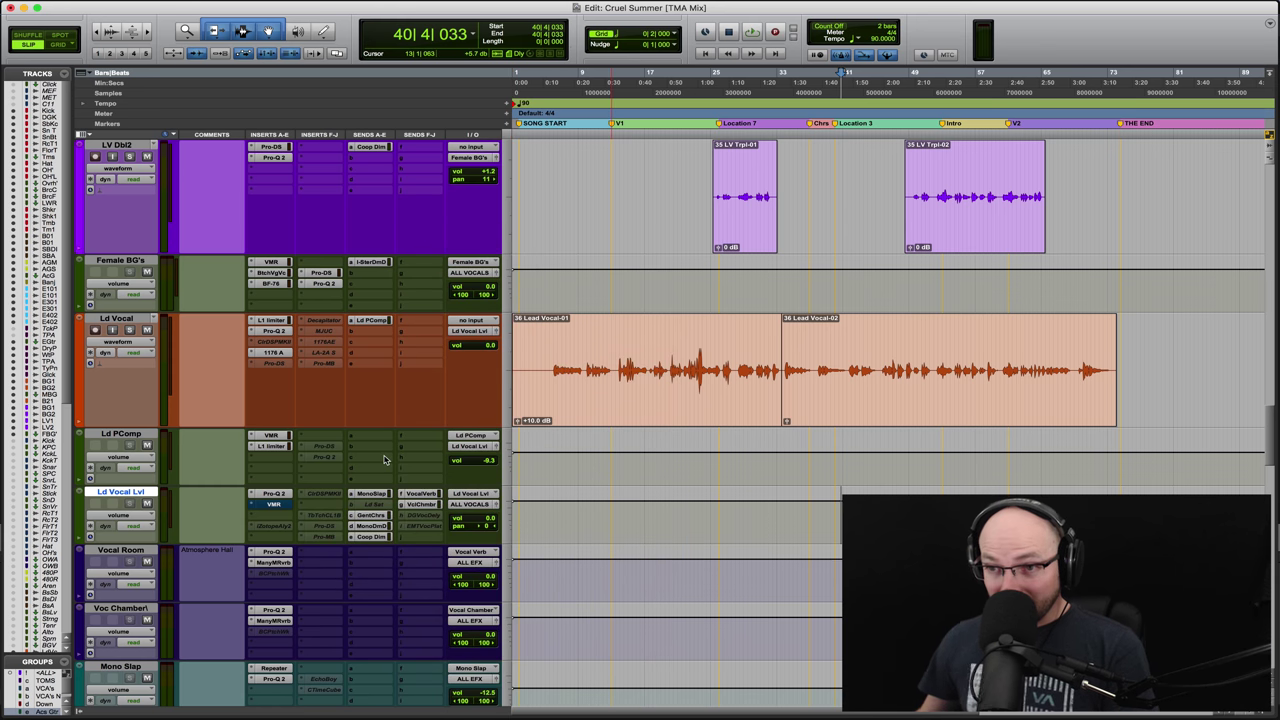
{"action": "left_click", "coordinate": [310, 504]}
{"action": "mouse_move", "coordinate": [378, 560]}
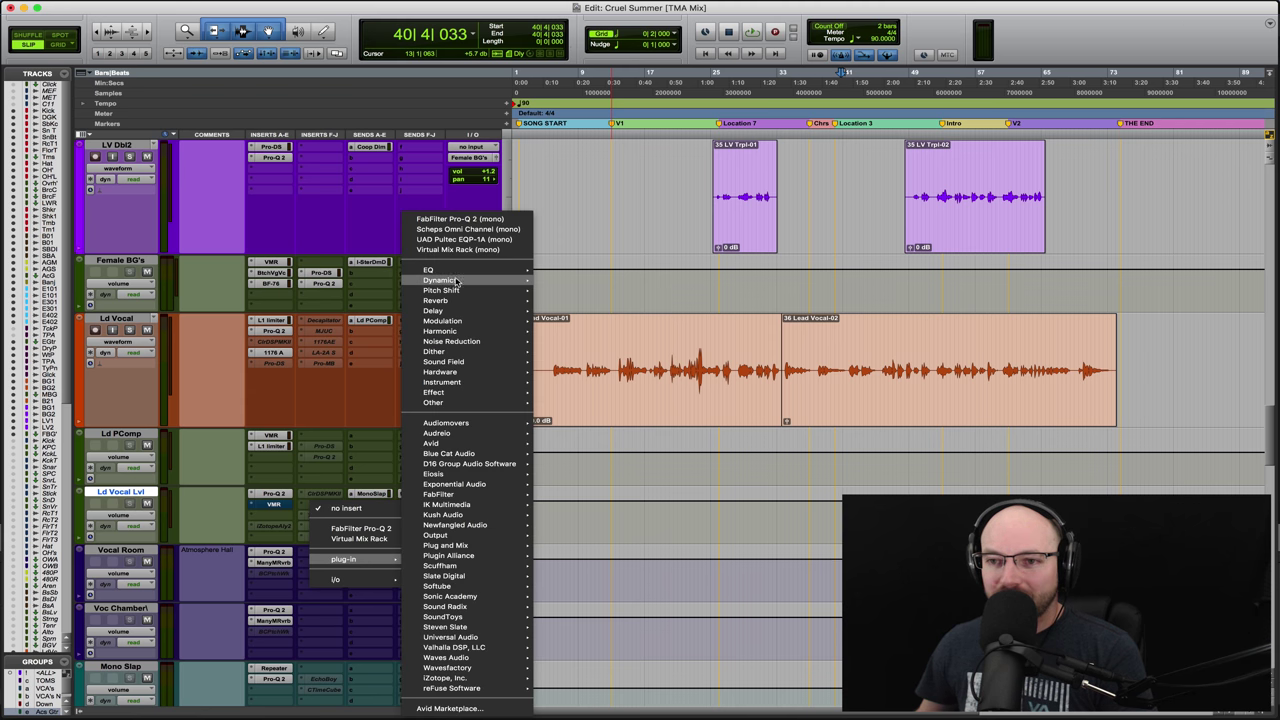
{"action": "left_click", "coordinate": [466, 229]}
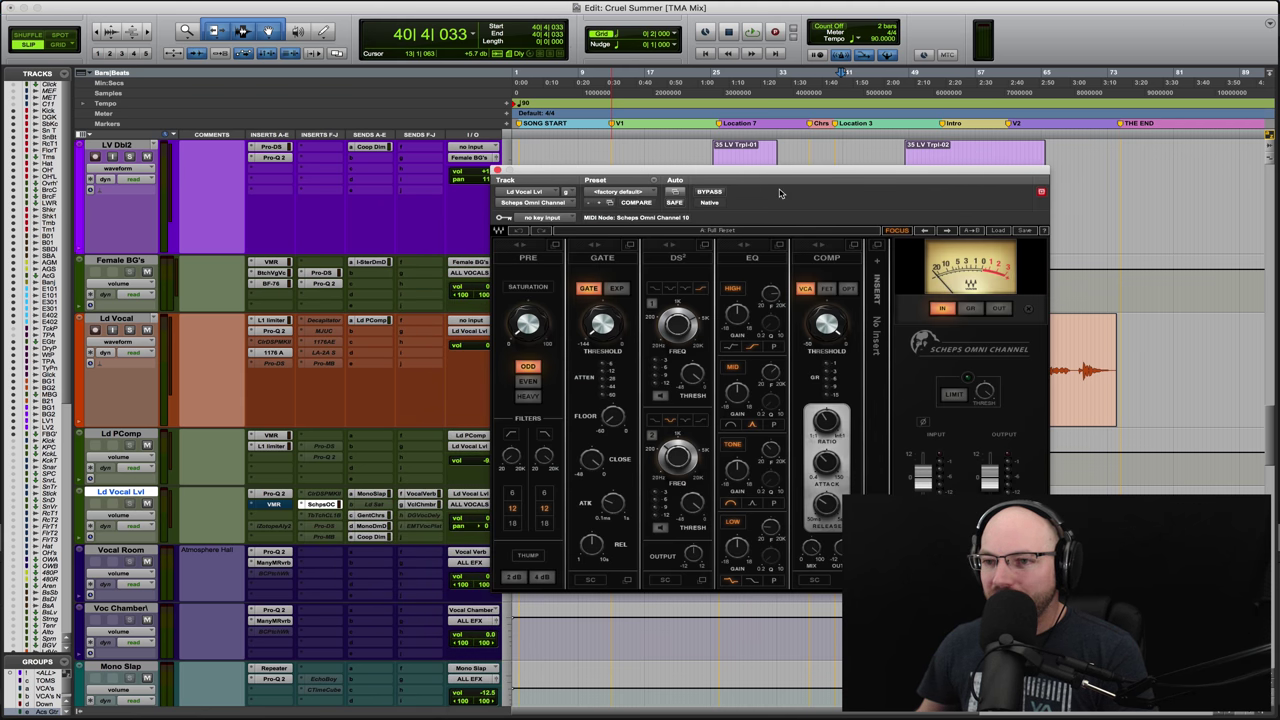
Step: Play the lead vocal from bar 10 and set the Scheps compressor to FET with a lower threshold
{"action": "left_click_drag", "start_coordinate": [780, 178], "coordinate": [813, 487]}
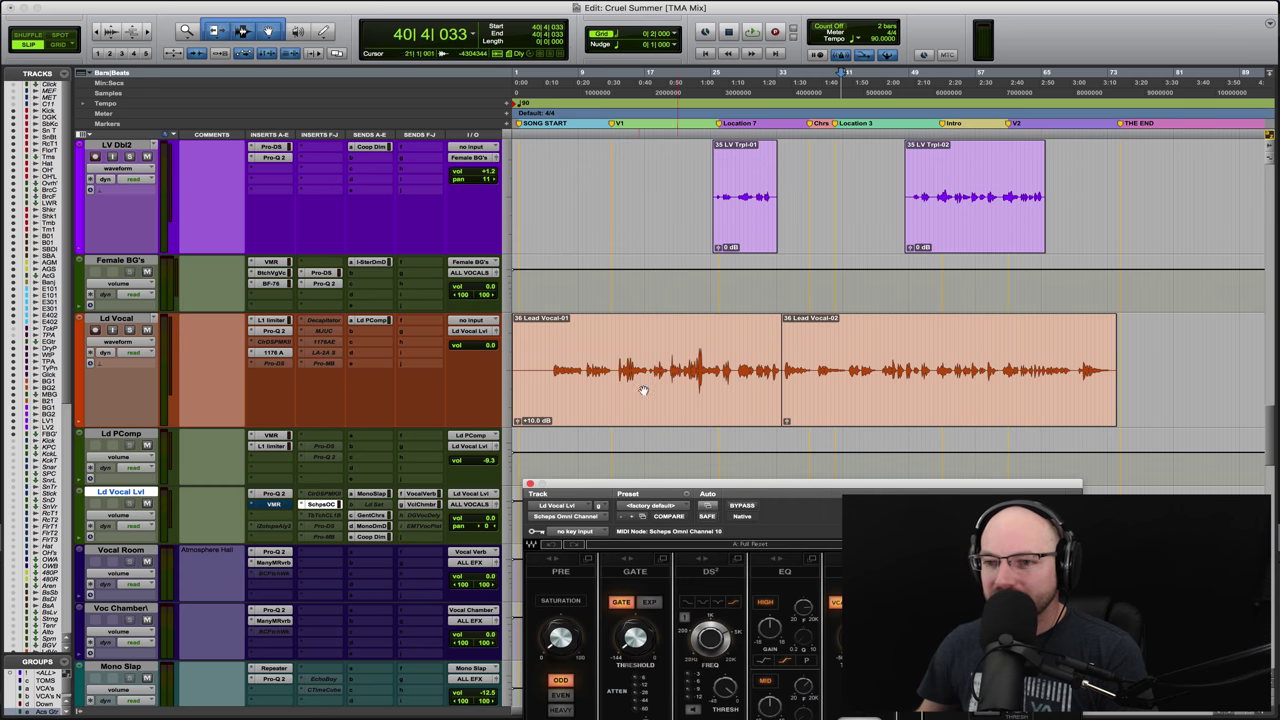
{"action": "left_click", "coordinate": [581, 350]}
{"action": "left_click", "coordinate": [587, 355]}
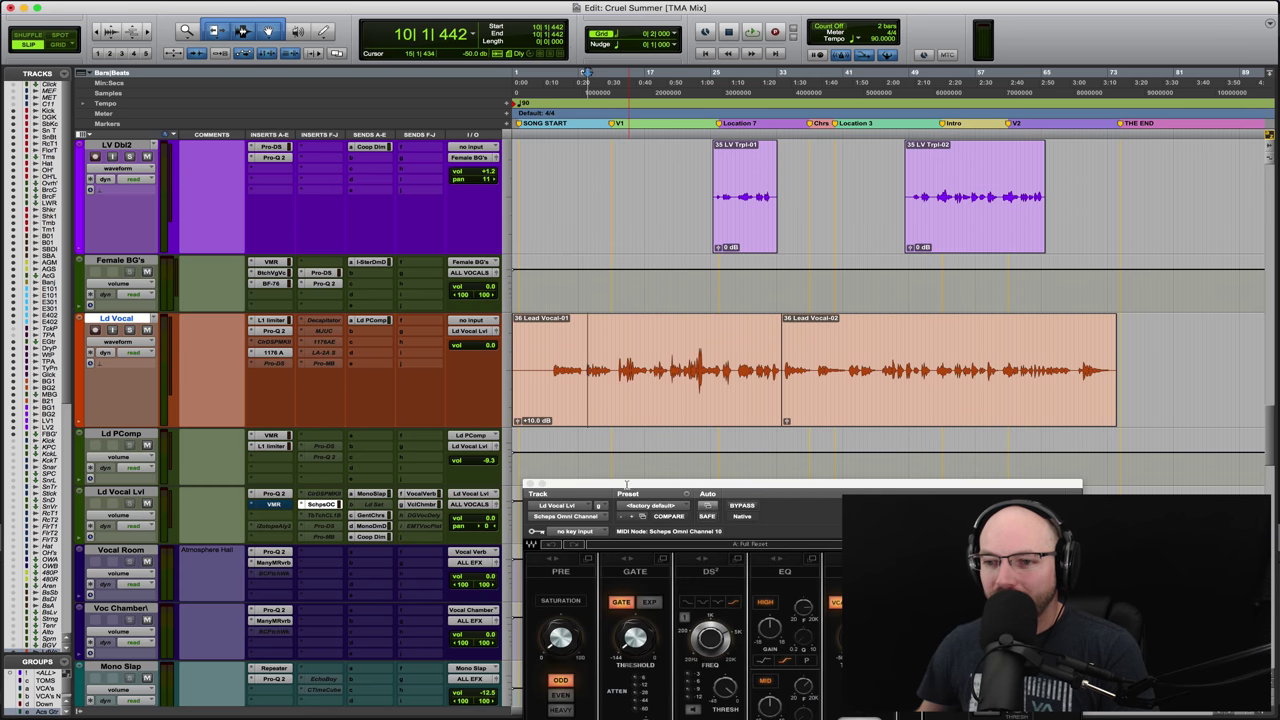
{"action": "left_click_drag", "start_coordinate": [626, 484], "coordinate": [514, 138]}
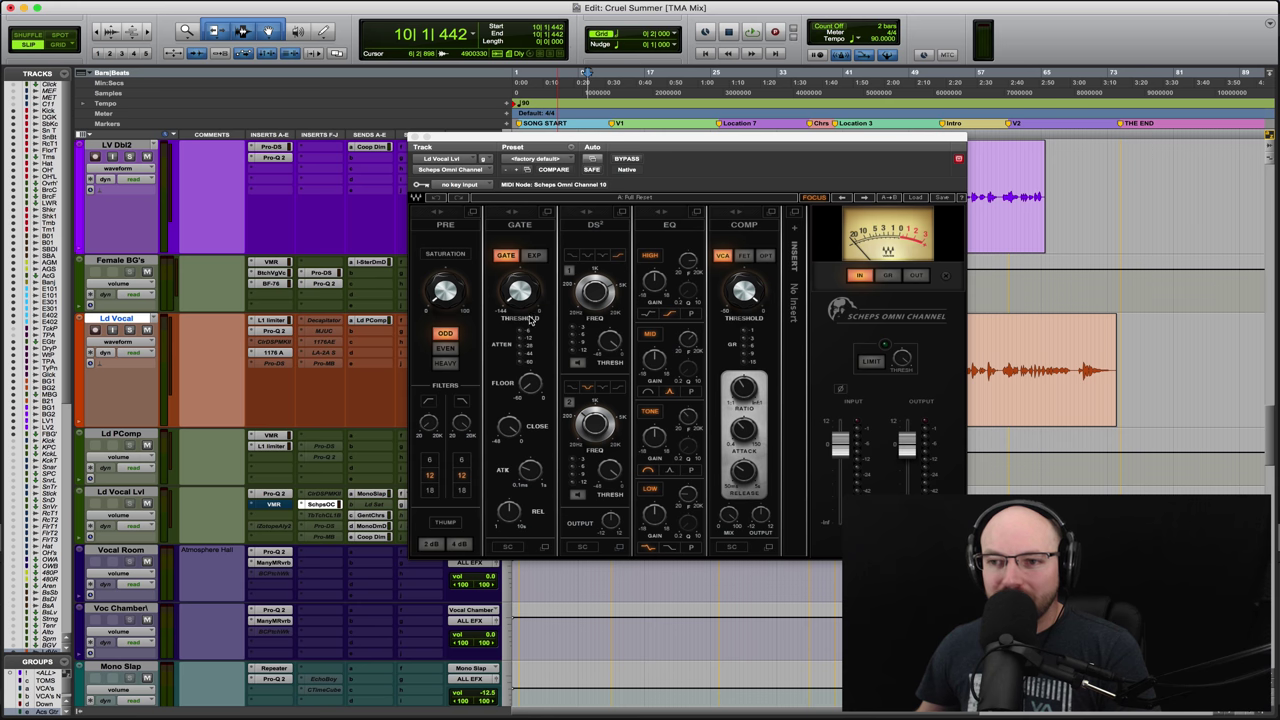
{"action": "key", "text": "space"}
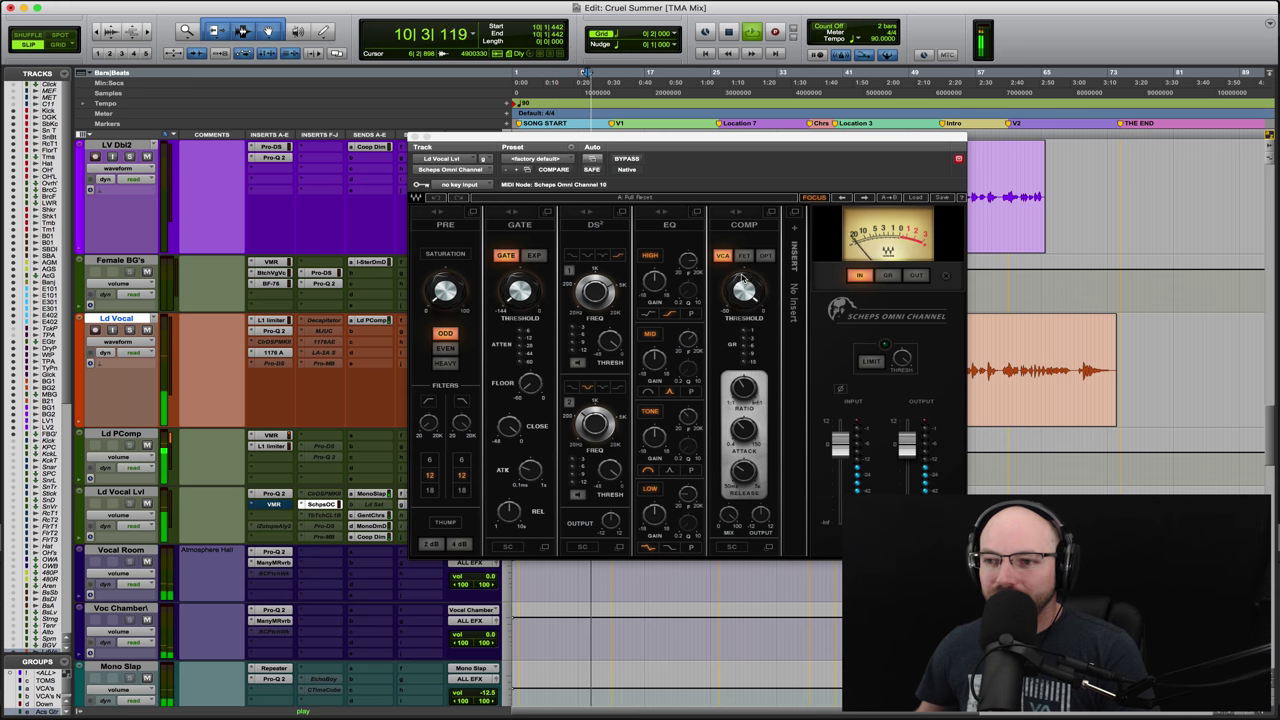
{"action": "left_click", "coordinate": [744, 256]}
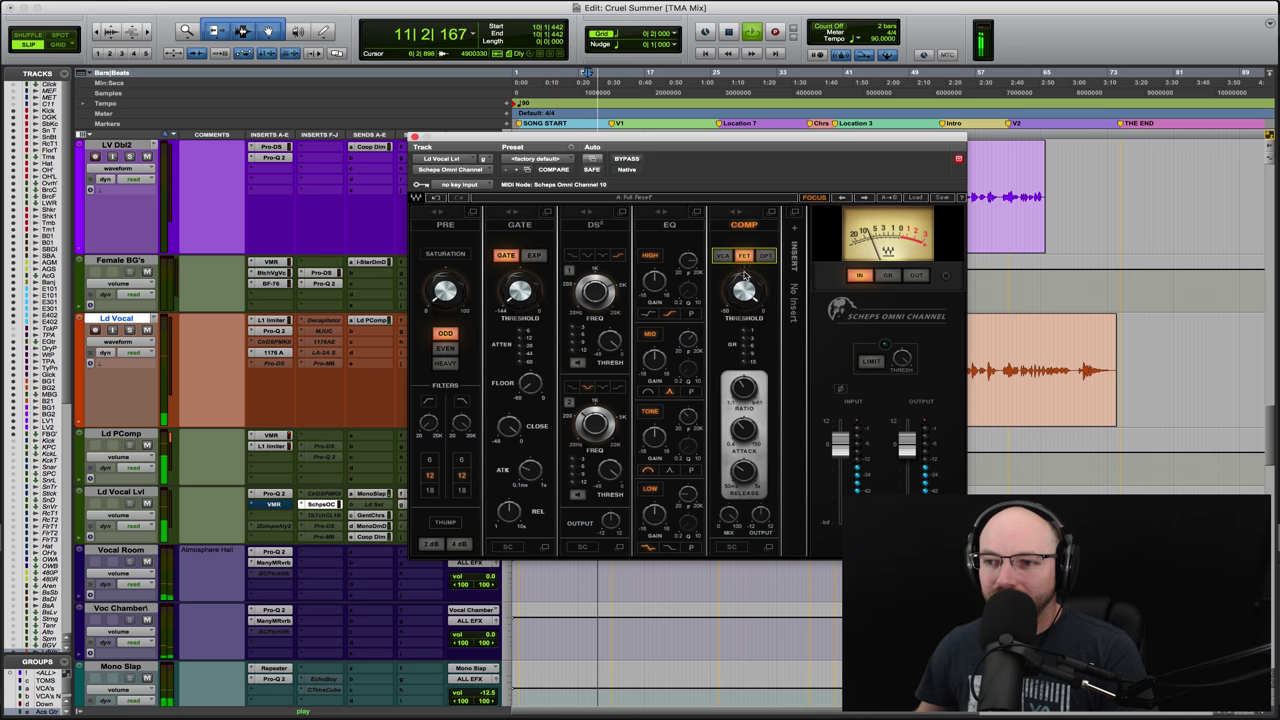
{"action": "mouse_move", "coordinate": [746, 288]}
{"action": "left_mouse_down"}
{"action": "mouse_move", "coordinate": [746, 308]}
{"action": "mouse_move", "coordinate": [744, 291]}
{"action": "left_mouse_up"}
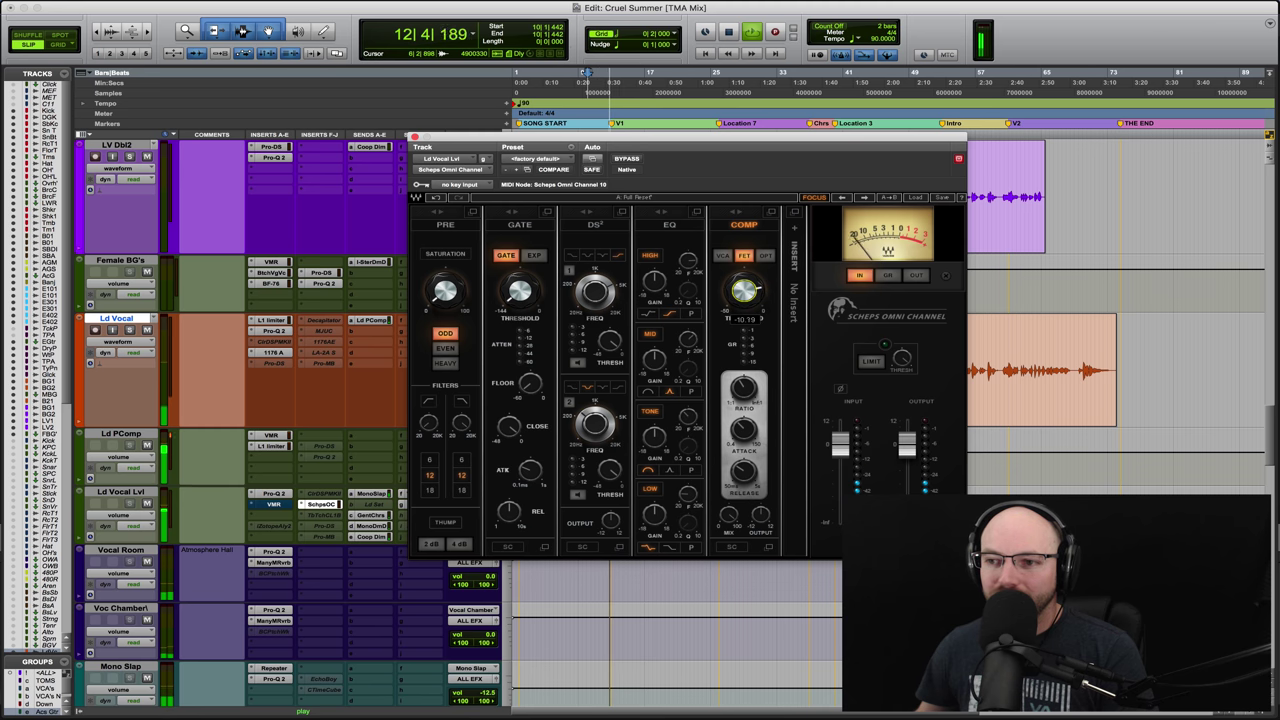
{"action": "key", "text": "space"}
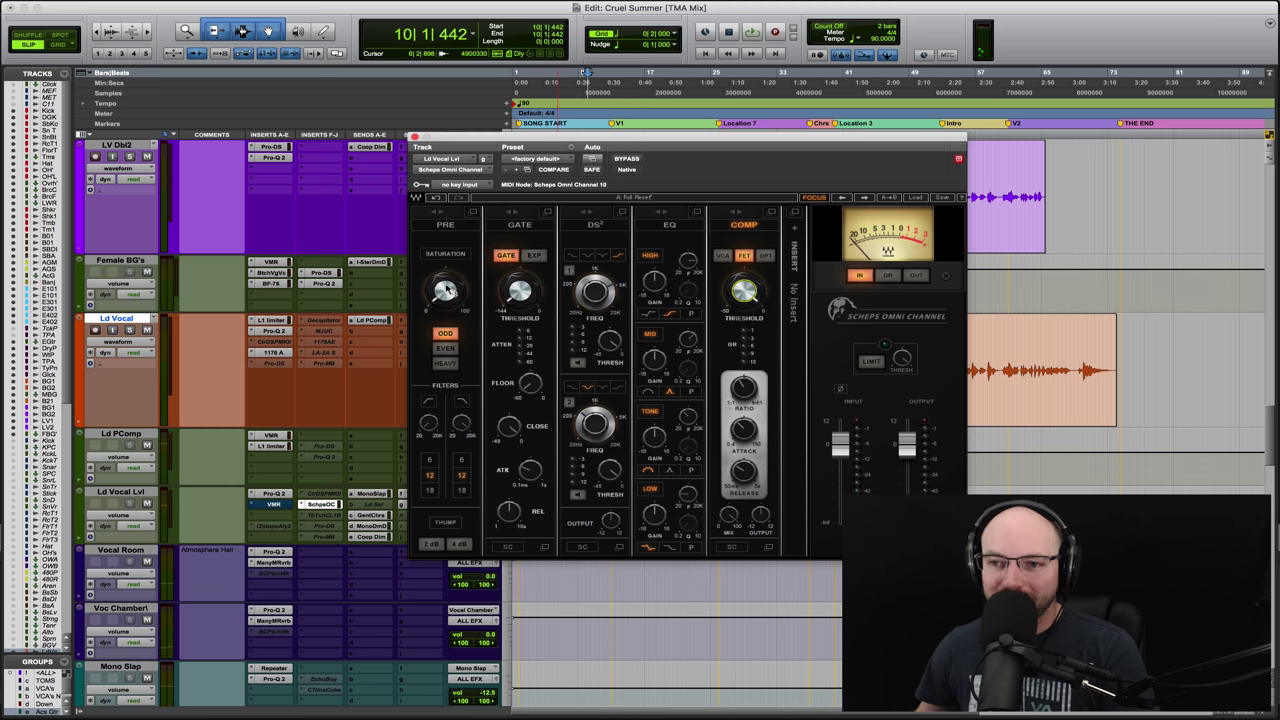
Step: Raise the Scheps saturation, choose the ODD flavour, and compare against bypass
{"action": "key", "text": "space"}
{"action": "left_click_drag", "start_coordinate": [445, 290], "coordinate": [445, 291]}
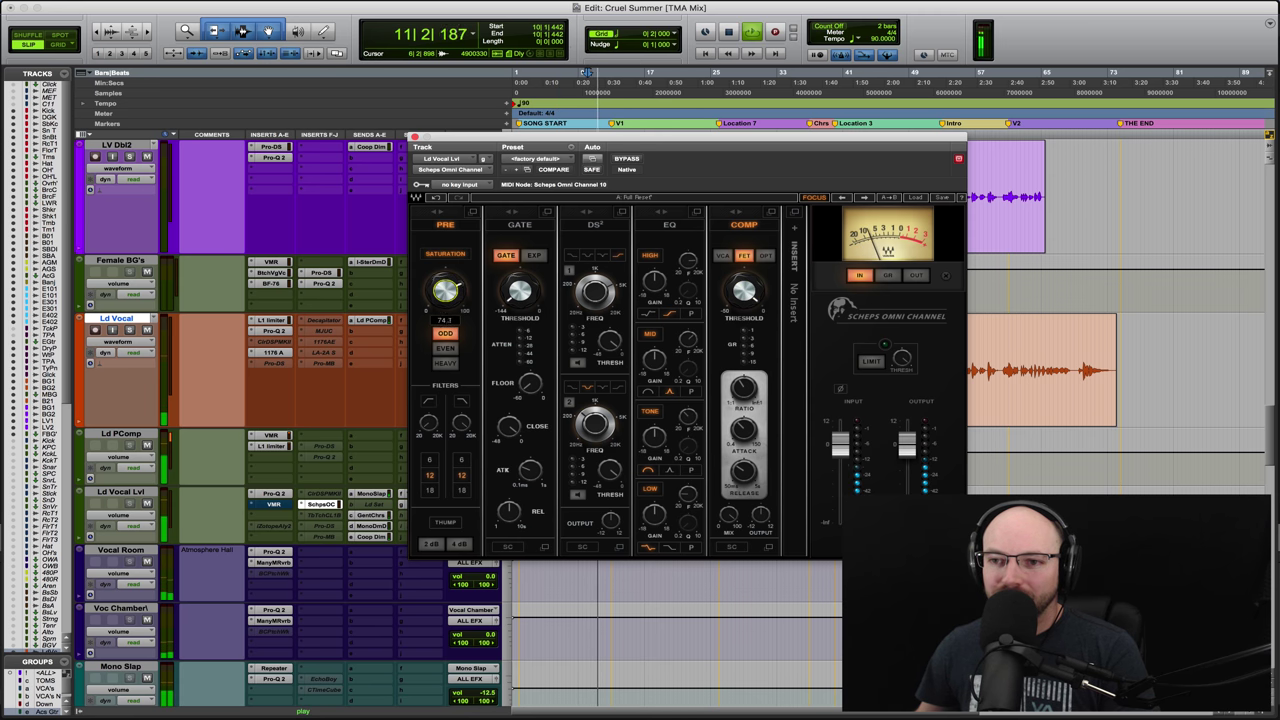
{"action": "left_click_drag", "start_coordinate": [445, 290], "coordinate": [450, 303]}
{"action": "left_click", "coordinate": [450, 364]}
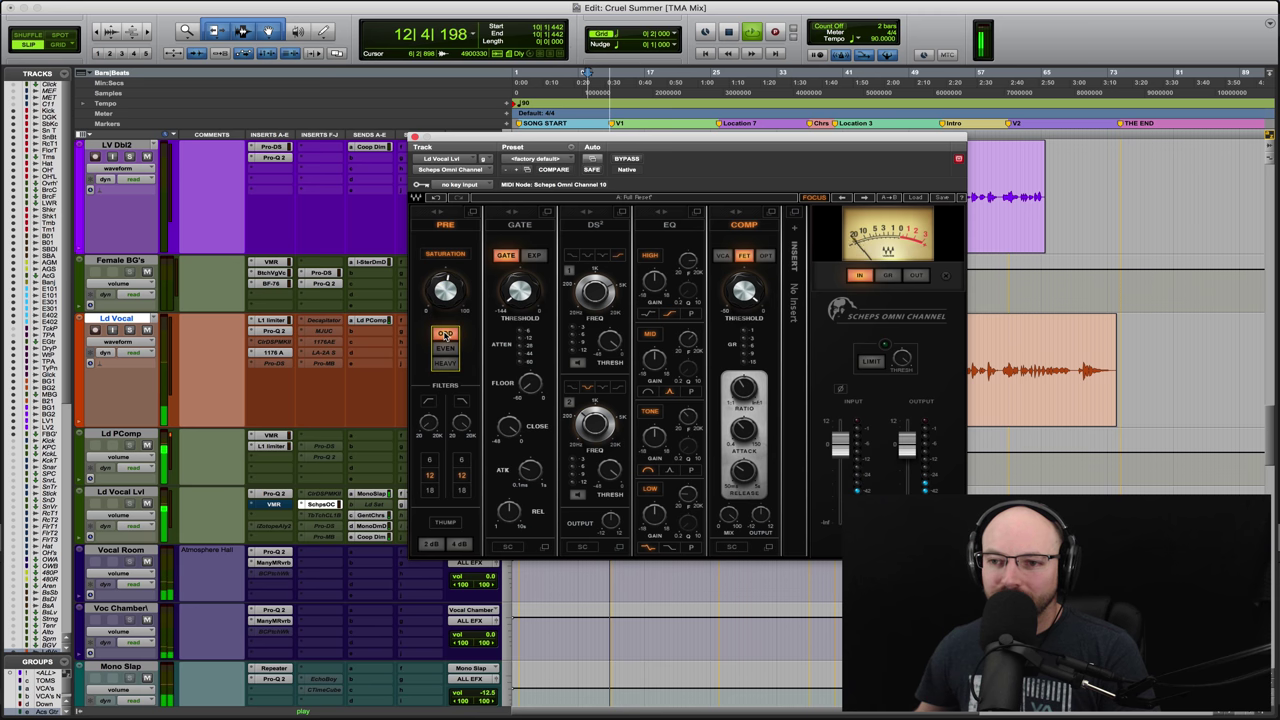
{"action": "key", "text": "space"}
{"action": "key", "text": "space"}
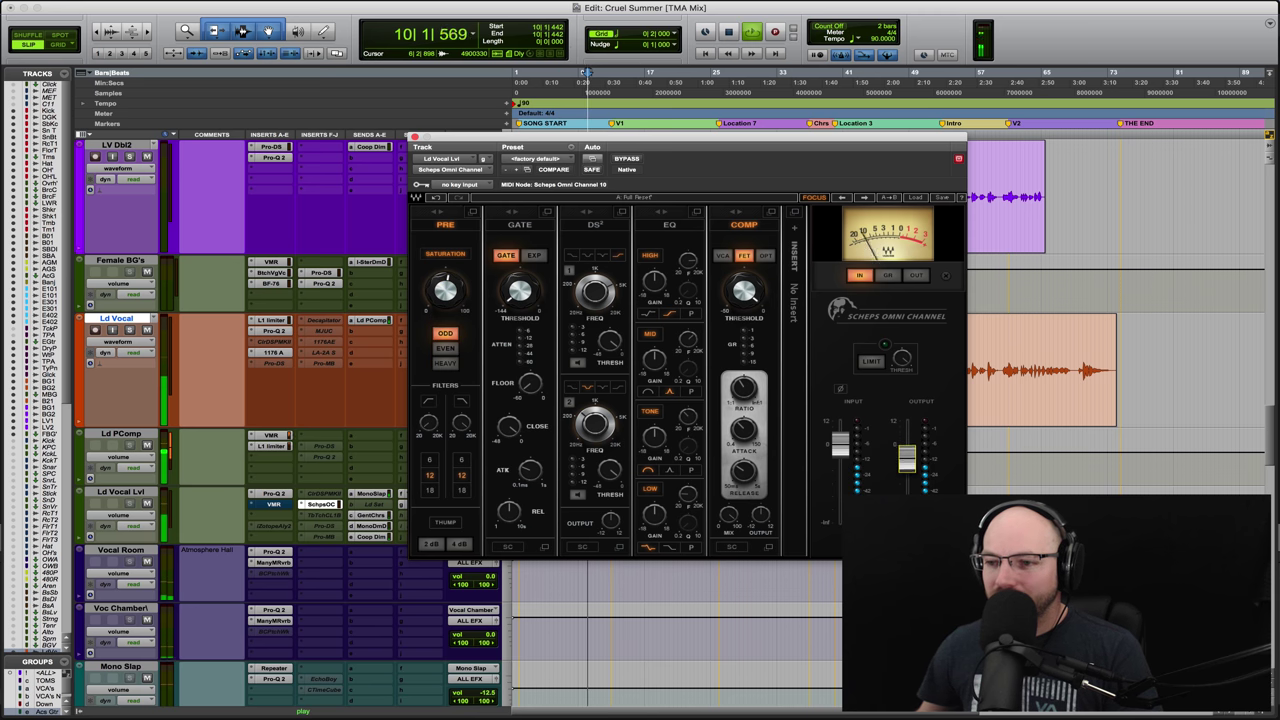
{"action": "left_click", "coordinate": [627, 160]}
{"action": "left_click", "coordinate": [627, 160]}
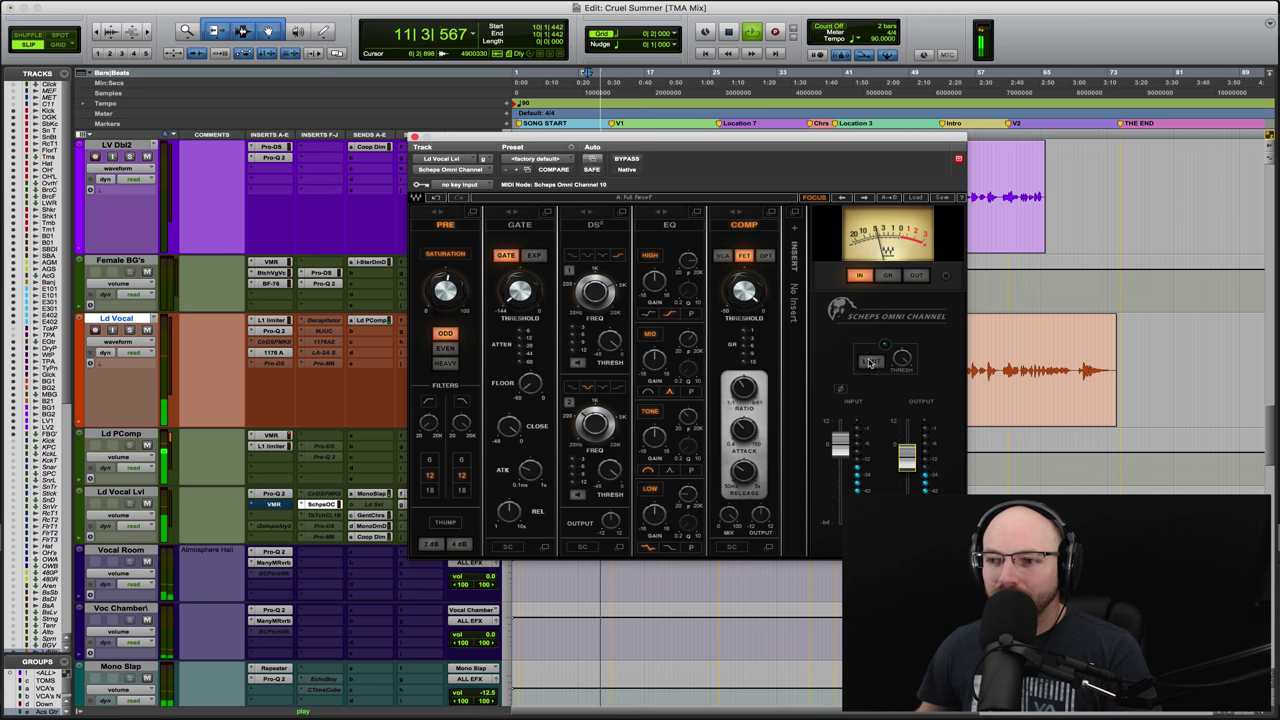
Step: Lower the FET threshold to about -22 and enter a compressor mix of 63.7
{"action": "left_click_drag", "start_coordinate": [910, 449], "coordinate": [910, 444]}
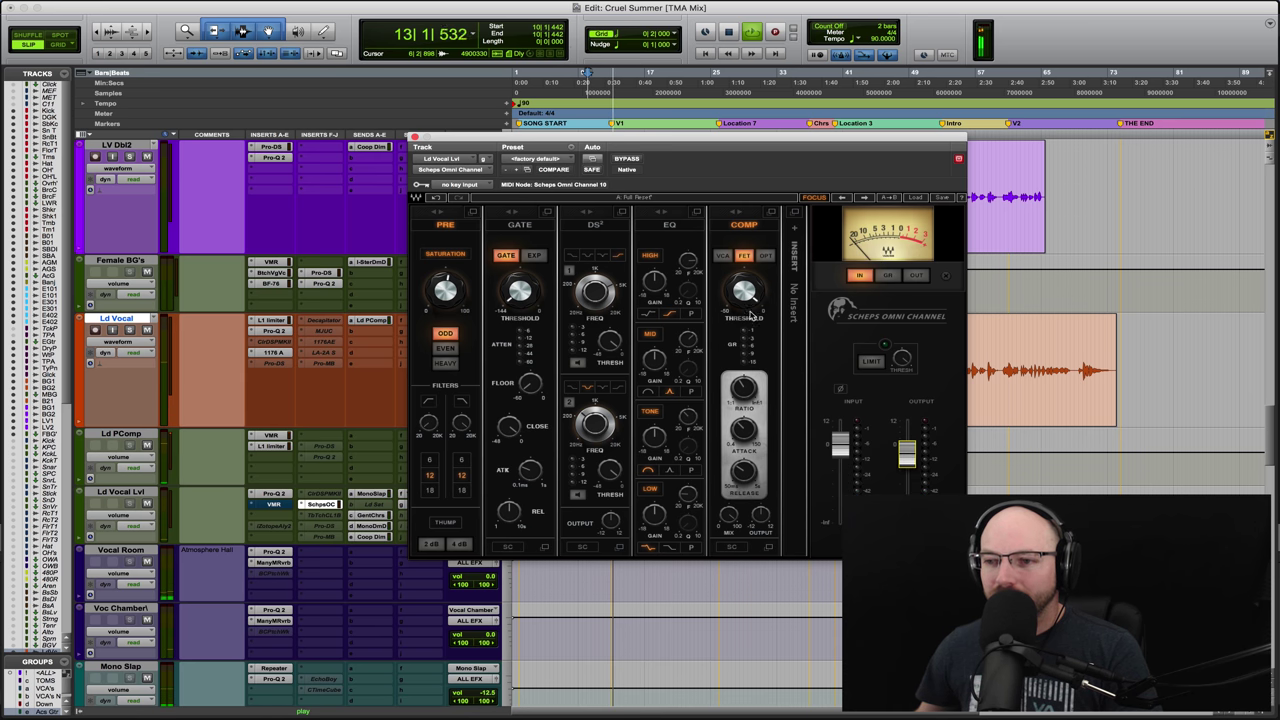
{"action": "mouse_move", "coordinate": [744, 291]}
{"action": "left_mouse_down"}
{"action": "mouse_move", "coordinate": [744, 328]}
{"action": "mouse_move", "coordinate": [744, 293]}
{"action": "left_mouse_up"}
{"action": "key", "text": "space"}
{"action": "key", "text": "space"}
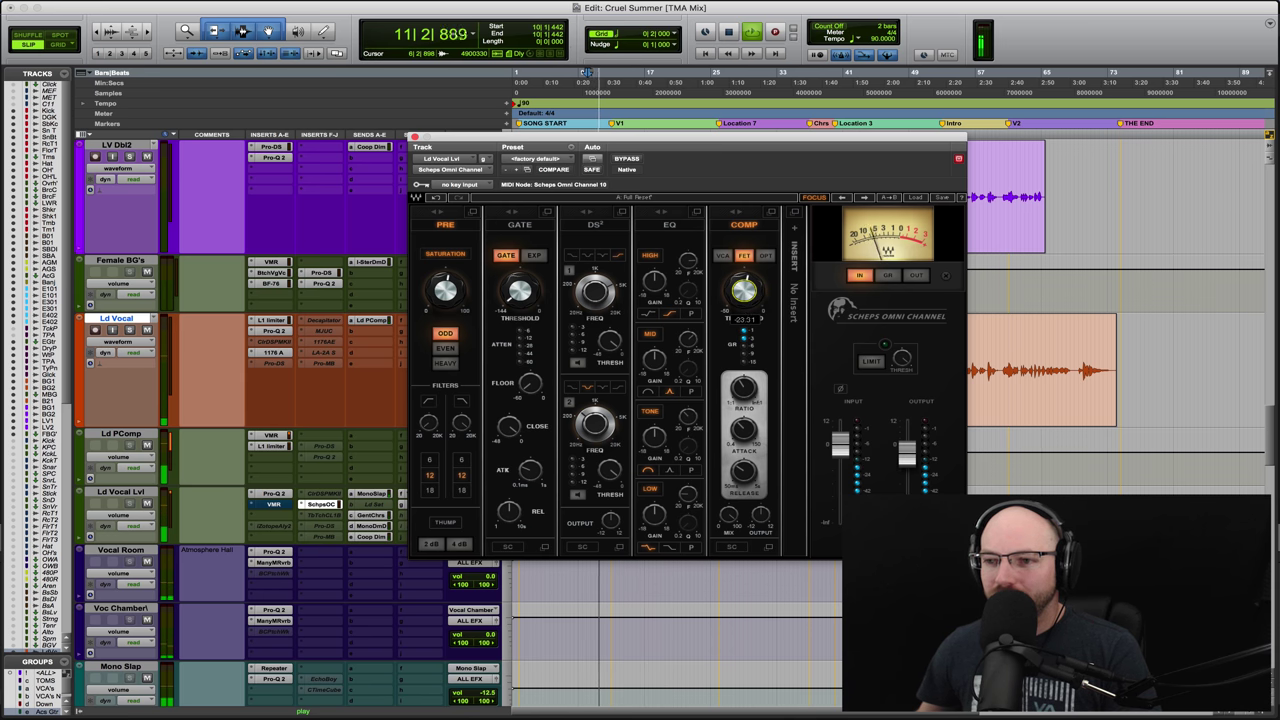
{"action": "left_click_drag", "start_coordinate": [744, 293], "coordinate": [744, 291]}
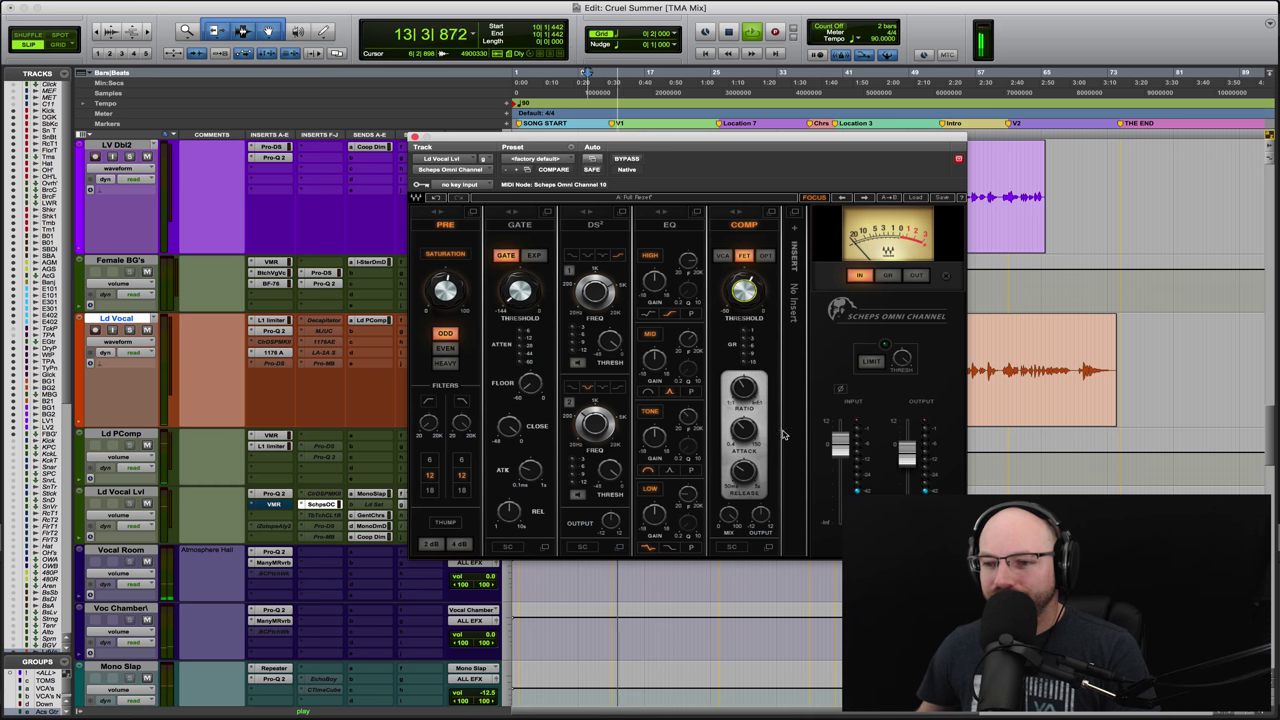
{"action": "left_click", "coordinate": [727, 531]}
{"action": "type", "text": "63.7"}
{"action": "key", "text": "Return"}
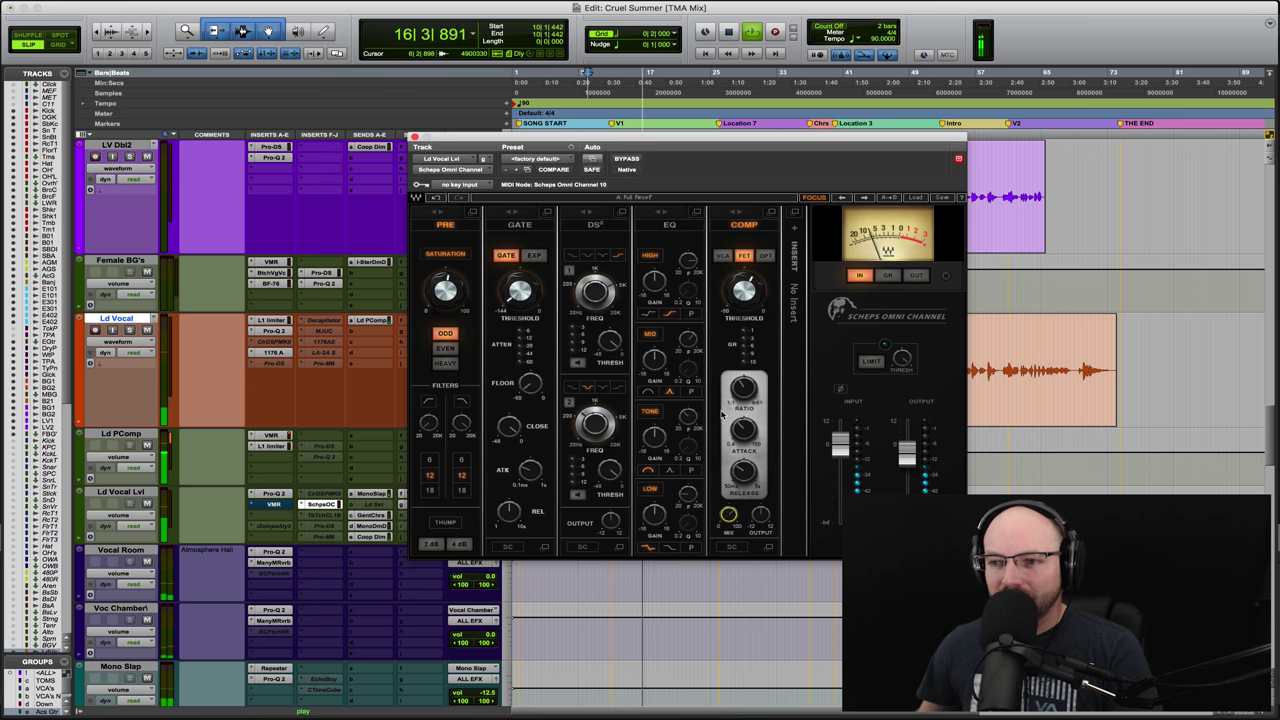
{"action": "key", "text": "space"}
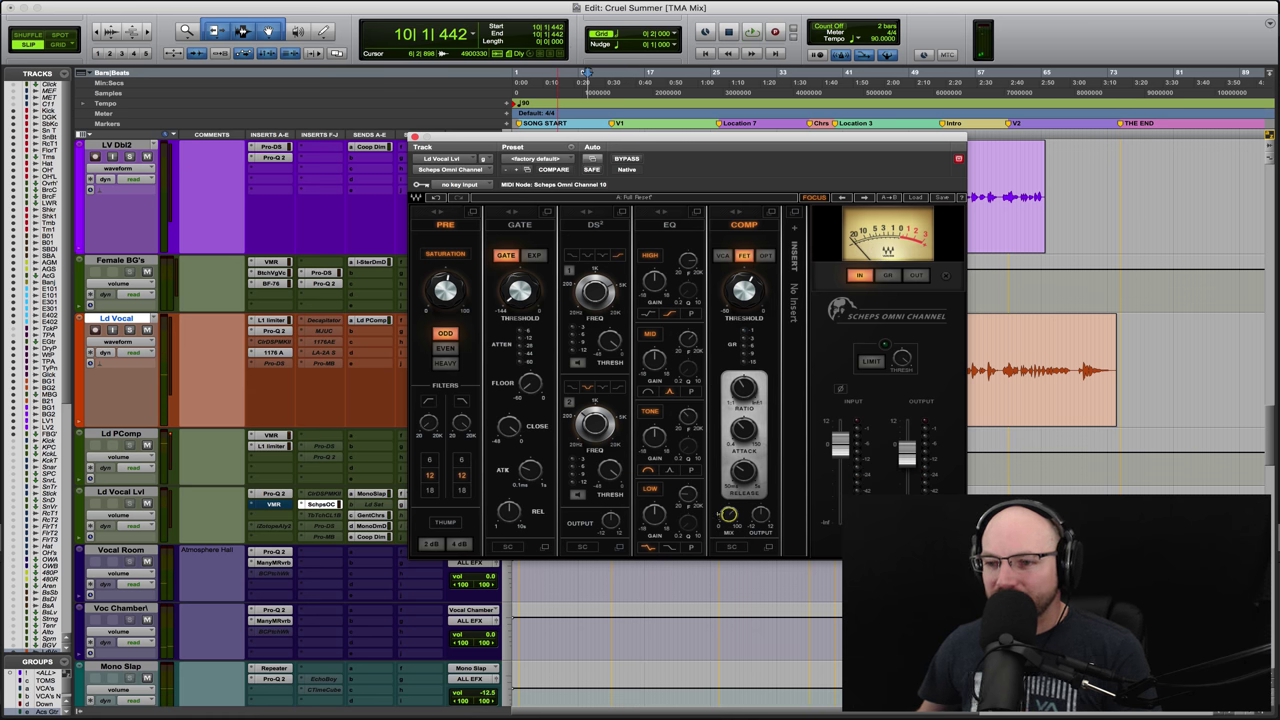
{"action": "key", "text": "space"}
Step: Toggle the Scheps bypass on and off twice during playback, then stop and close its window
{"action": "left_click", "coordinate": [626, 159]}
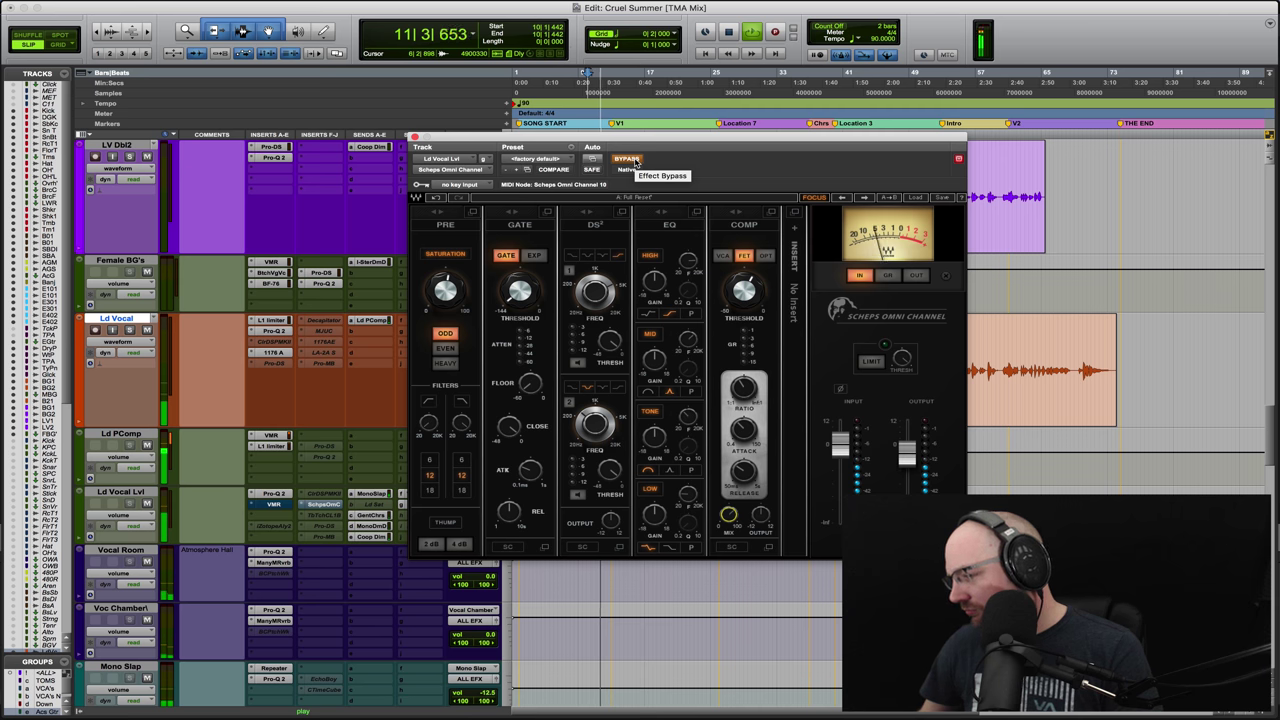
{"action": "left_click", "coordinate": [627, 159]}
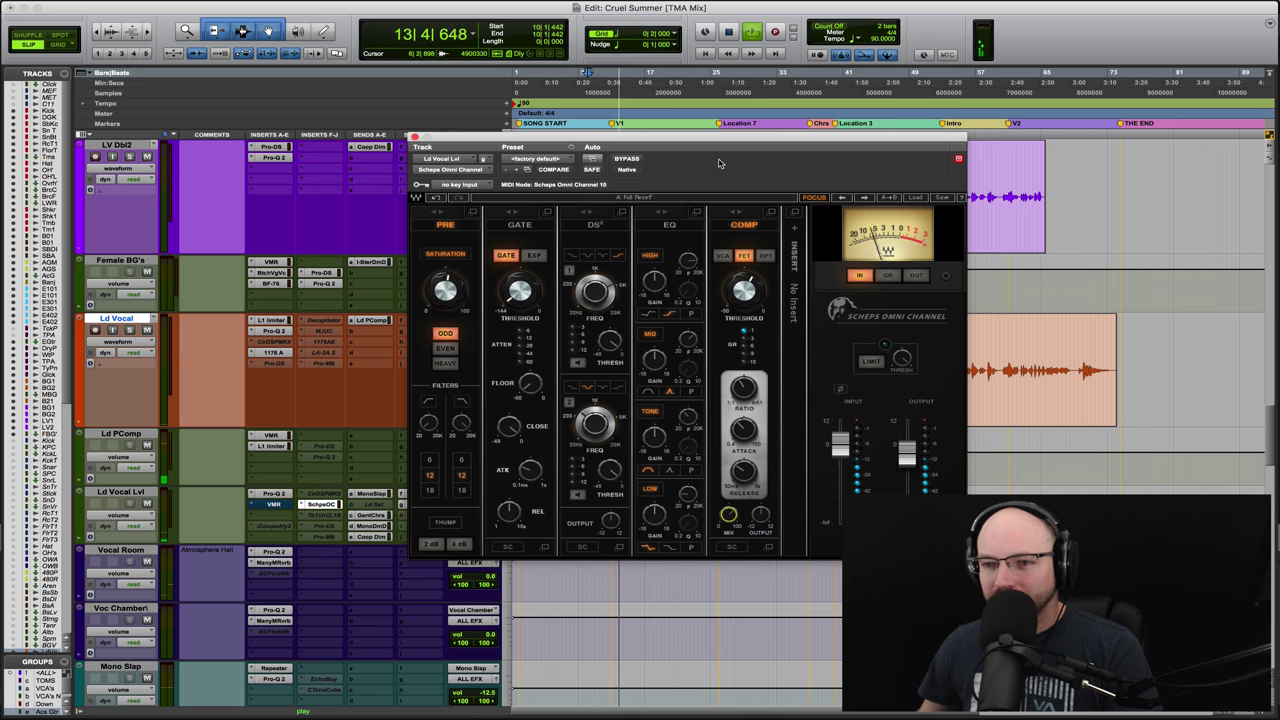
{"action": "left_click", "coordinate": [628, 161]}
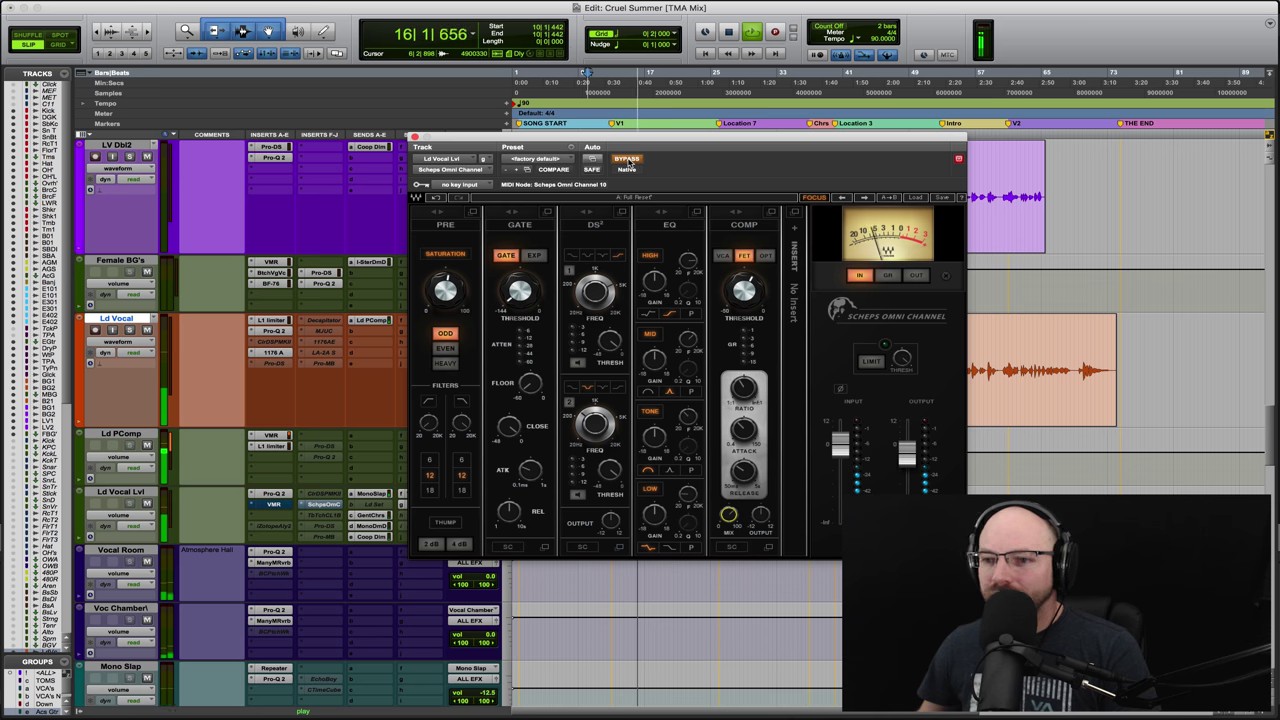
{"action": "left_click", "coordinate": [628, 161]}
{"action": "key", "text": "space"}
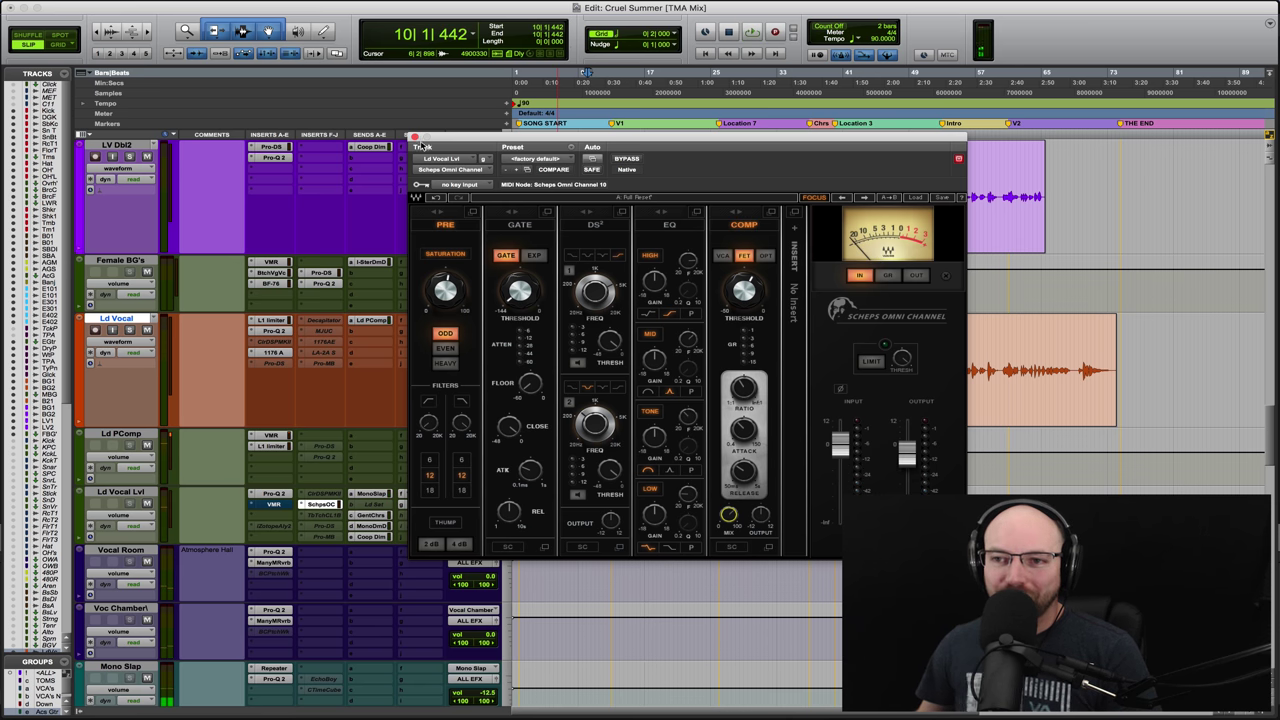
{"action": "left_click", "coordinate": [415, 136]}
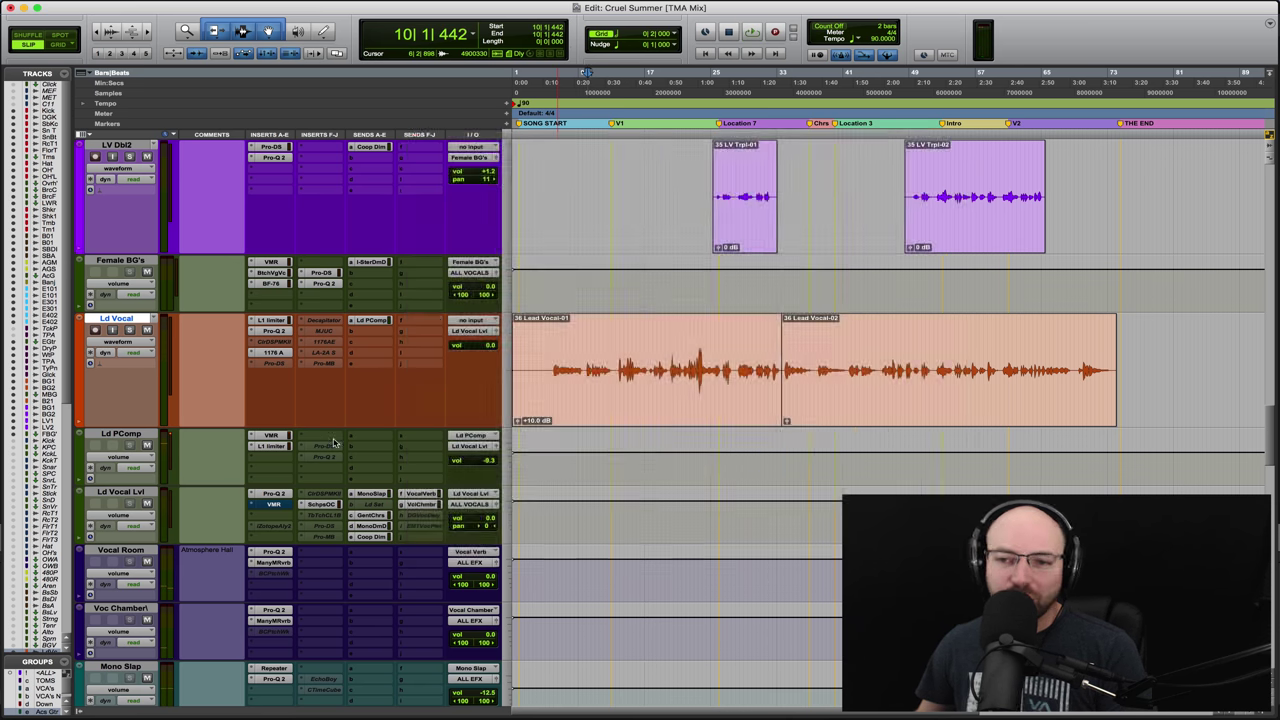
Step: View the Slate FG-401 in Ld Vocal Lvl's Virtual Mix Rack, then reopen the Scheps window up-left
{"action": "left_click", "coordinate": [274, 505]}
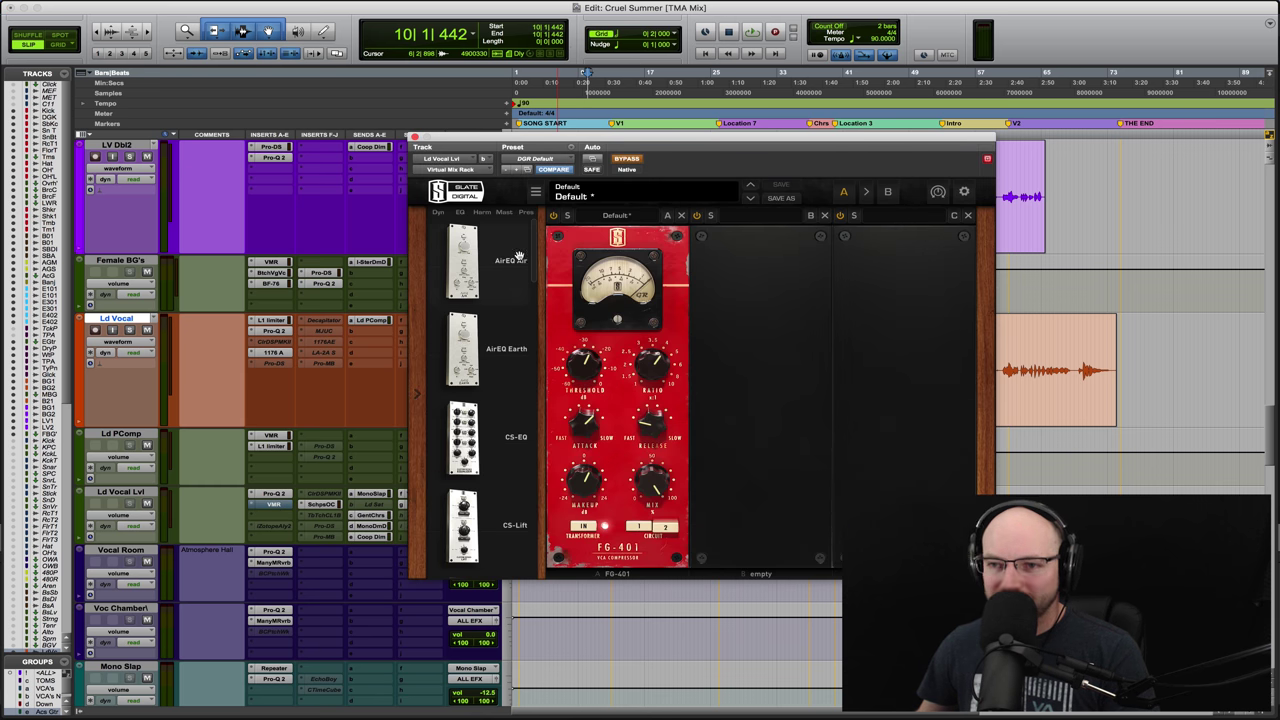
{"action": "left_click", "coordinate": [416, 136]}
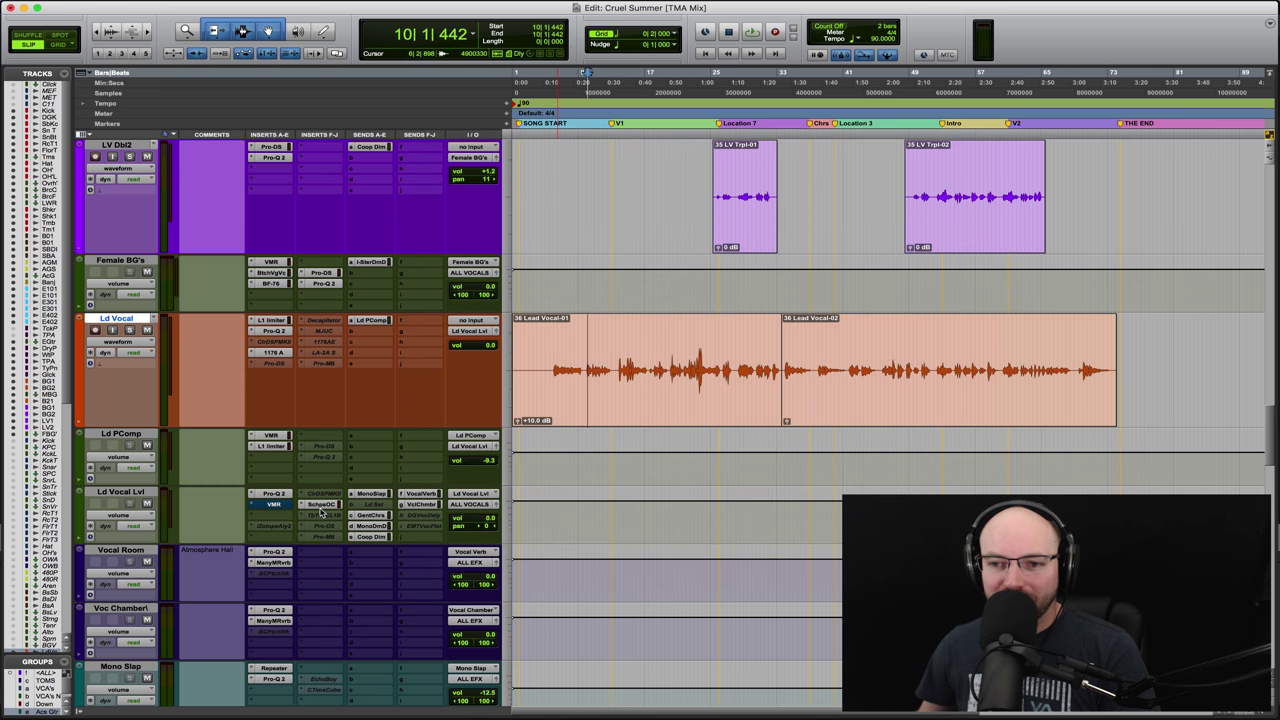
{"action": "left_click", "coordinate": [321, 504]}
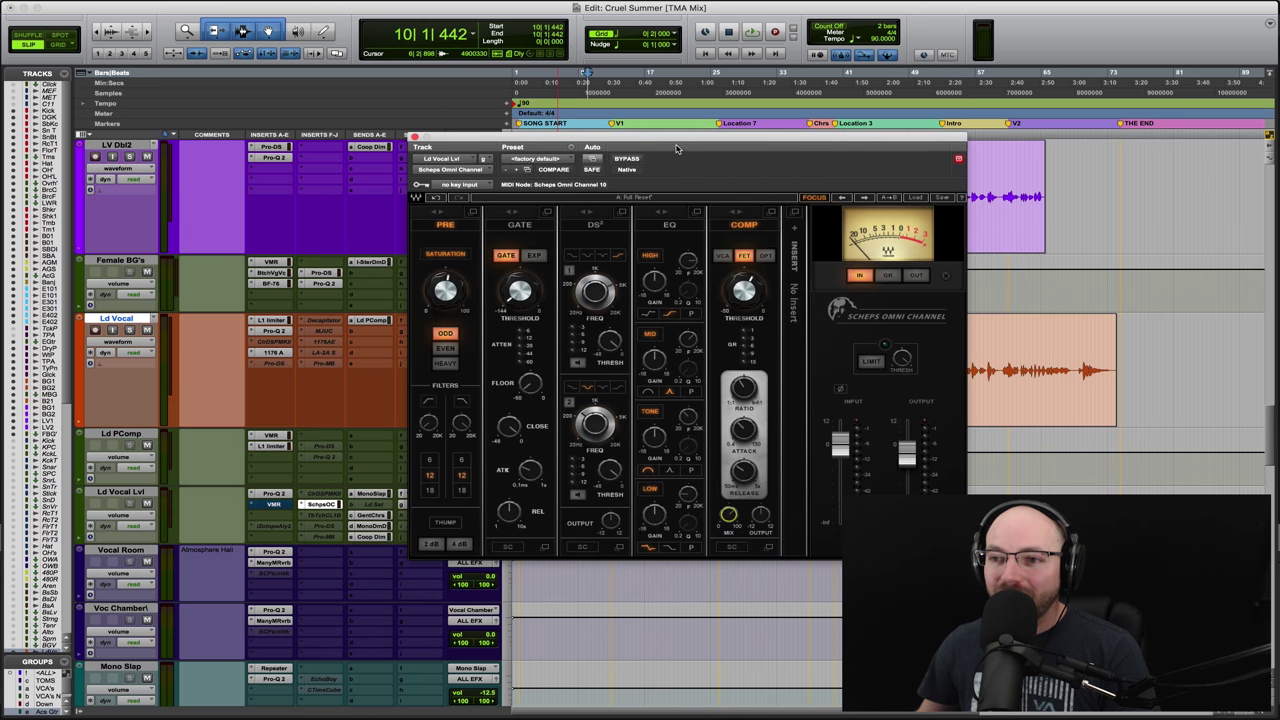
{"action": "left_click_drag", "start_coordinate": [675, 143], "coordinate": [619, 111]}
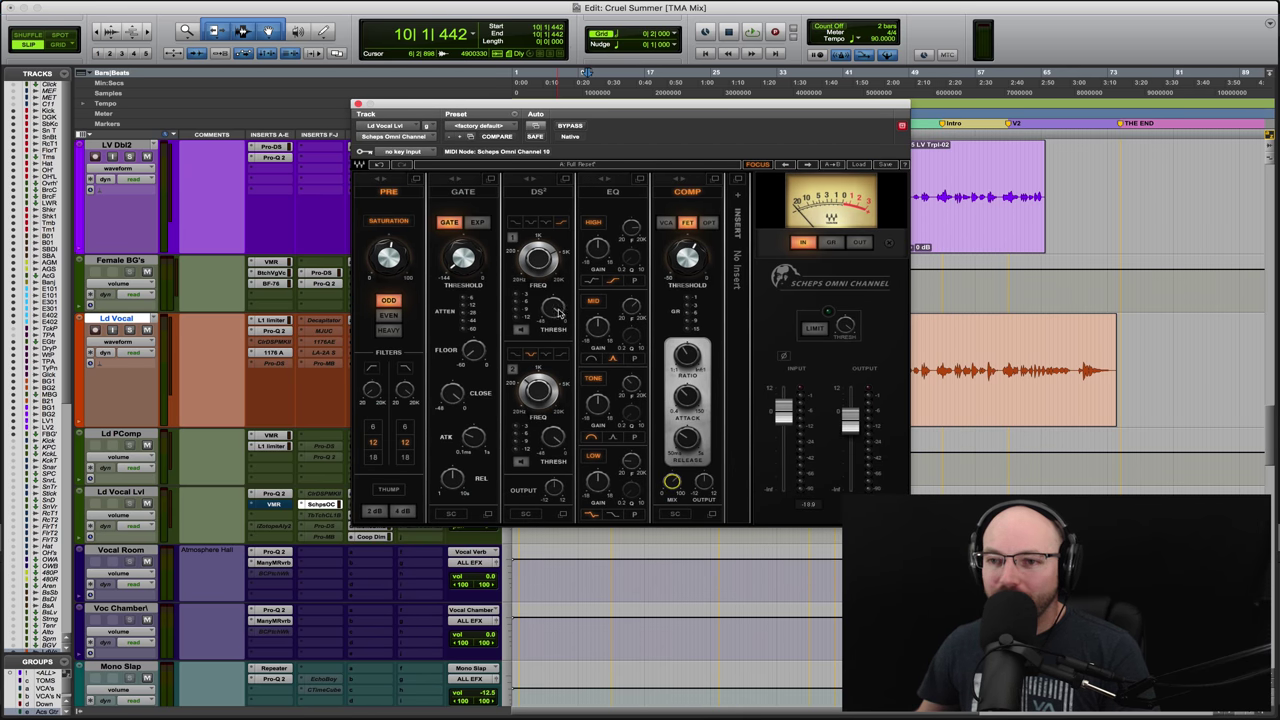